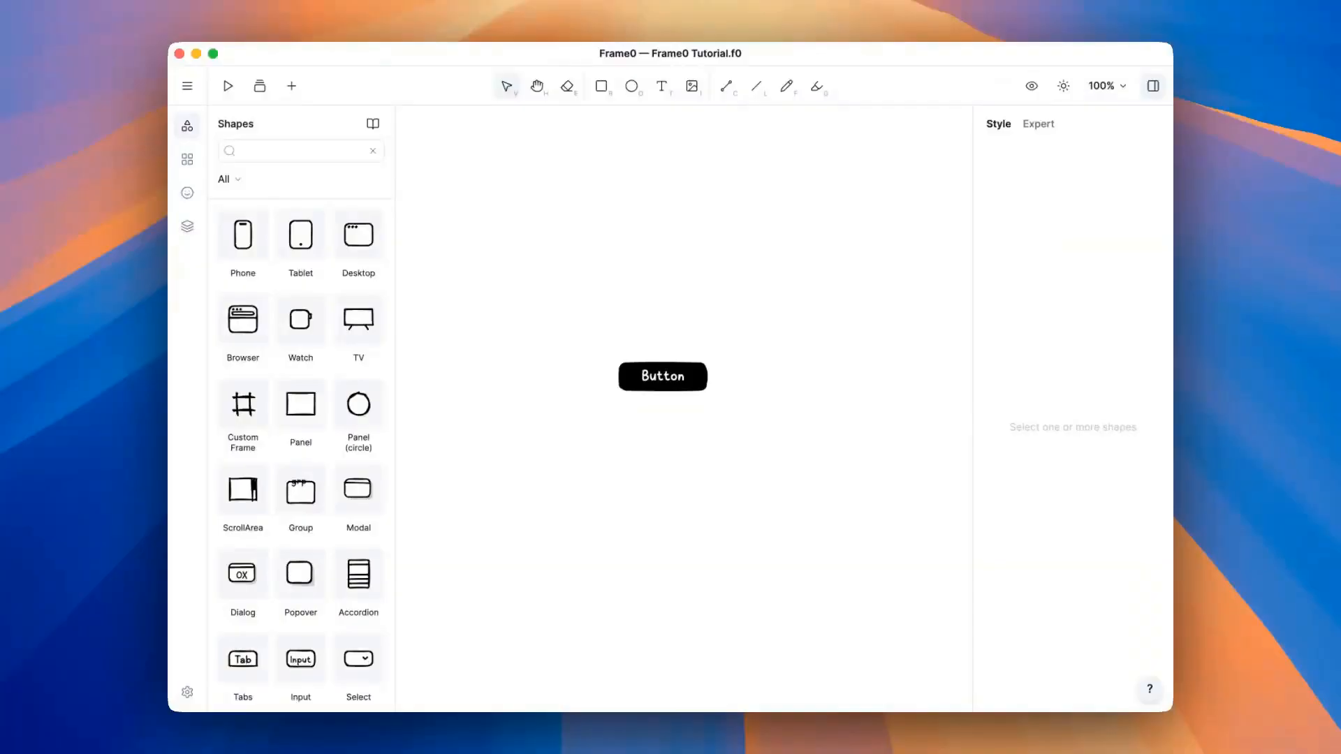
Review the main menu, the drawing tools and the light/dark theme switch with the canvas button selected
drag(537, 274, 782, 484)
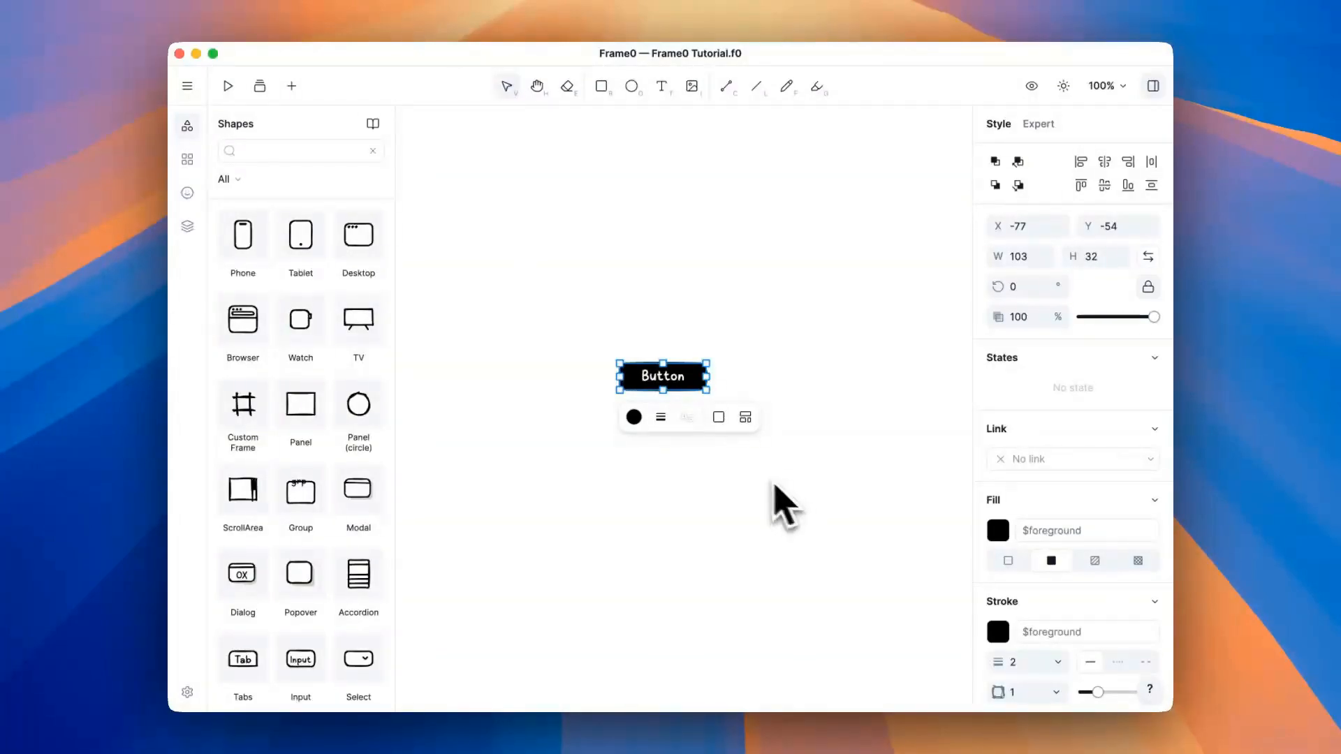
click(187, 87)
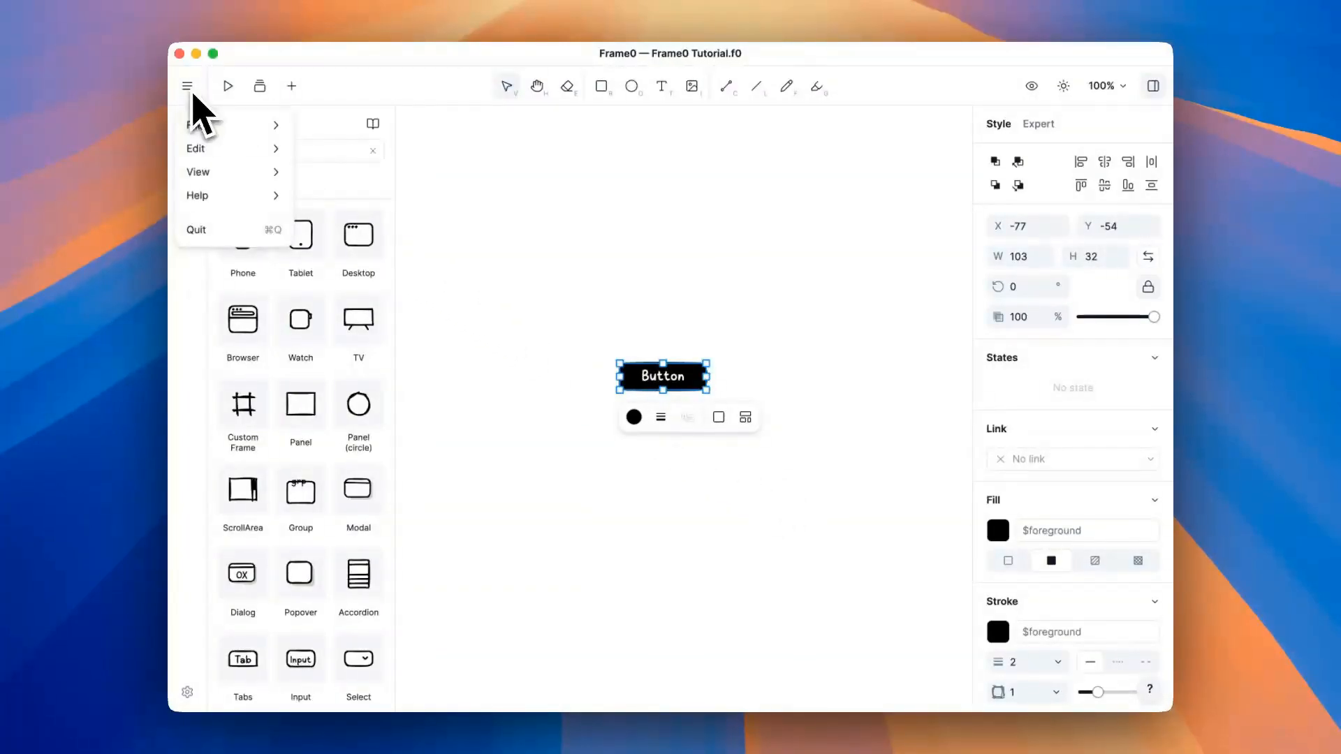
click(187, 88)
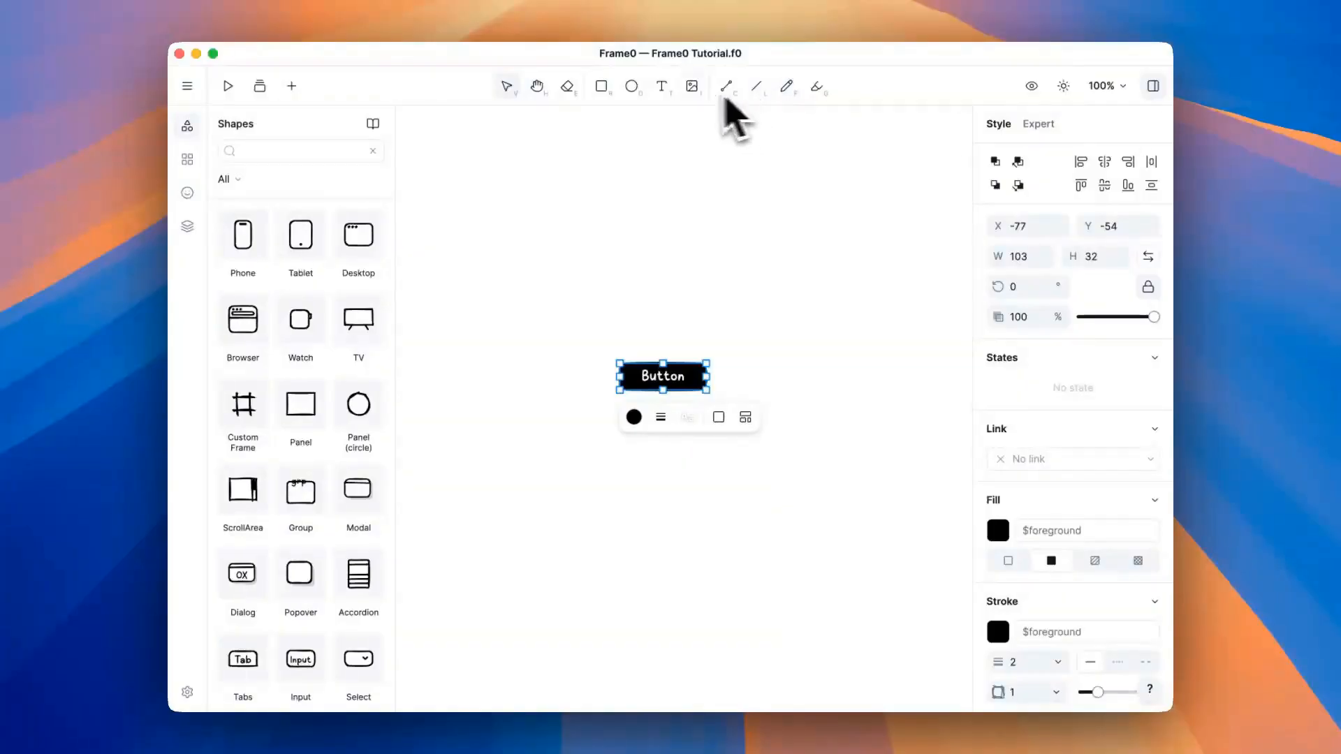
click(602, 86)
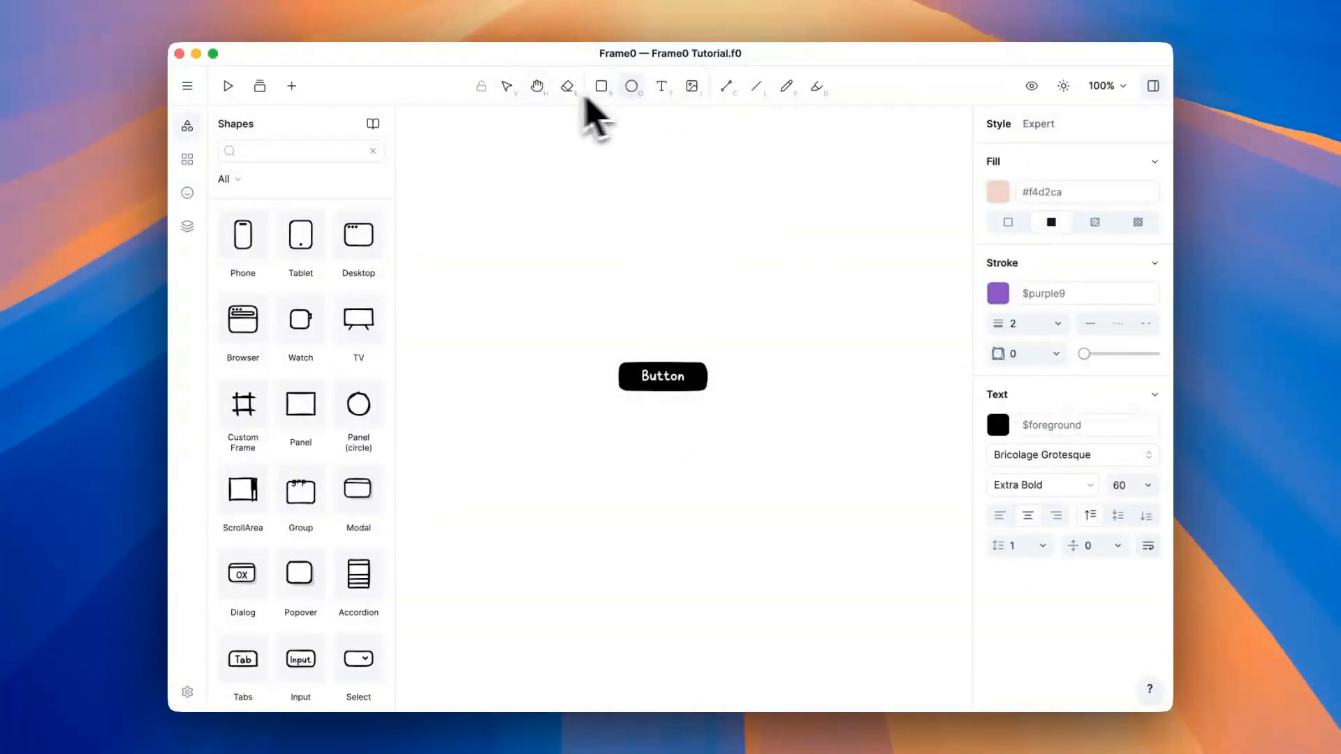
click(507, 87)
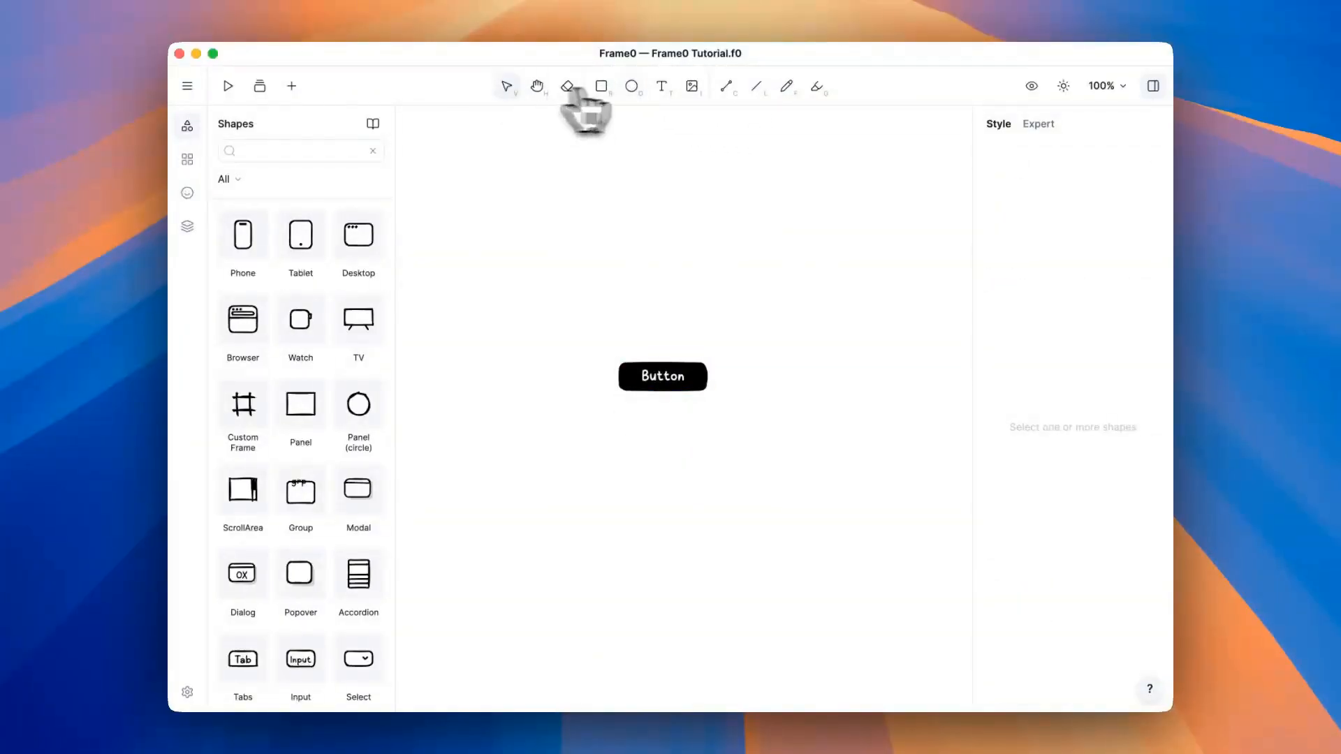
click(1063, 86)
click(1063, 86)
Select the canvas button and look through the page list, icon library, layers and settings, returning to the shape library
click(681, 381)
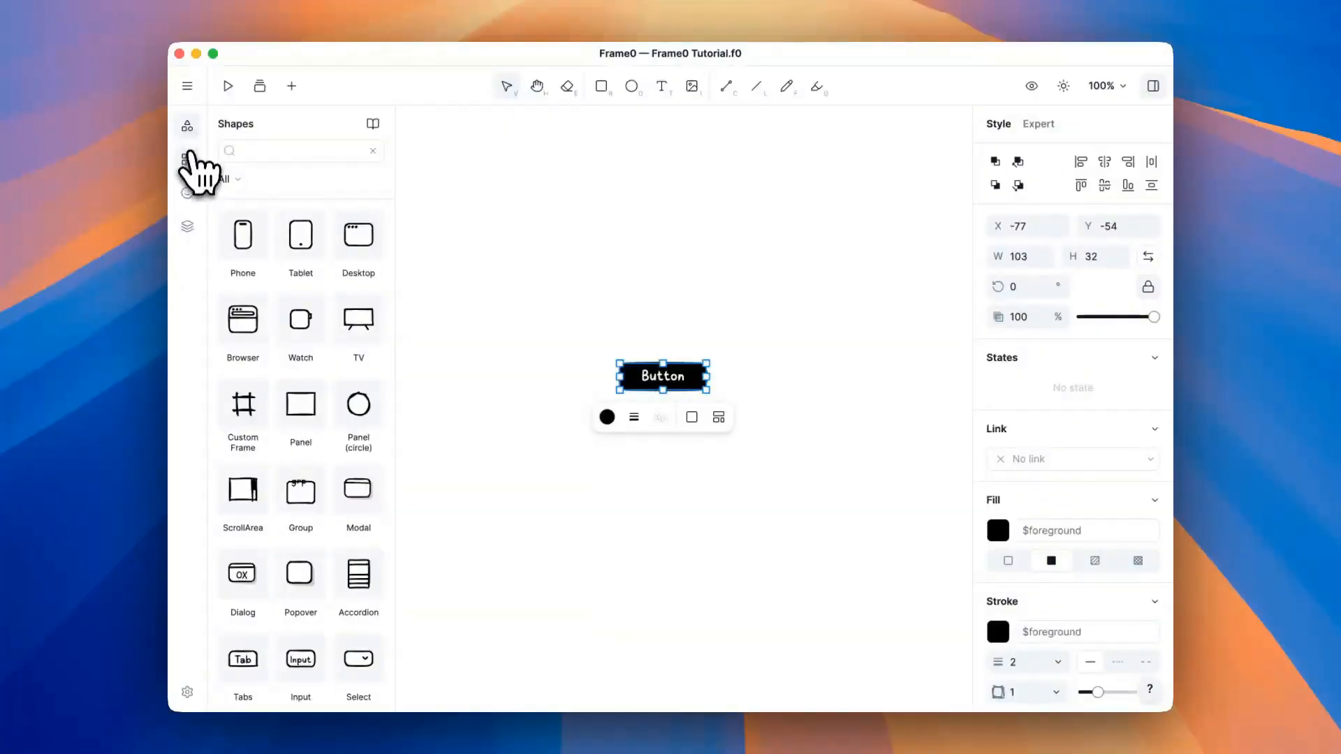
click(188, 159)
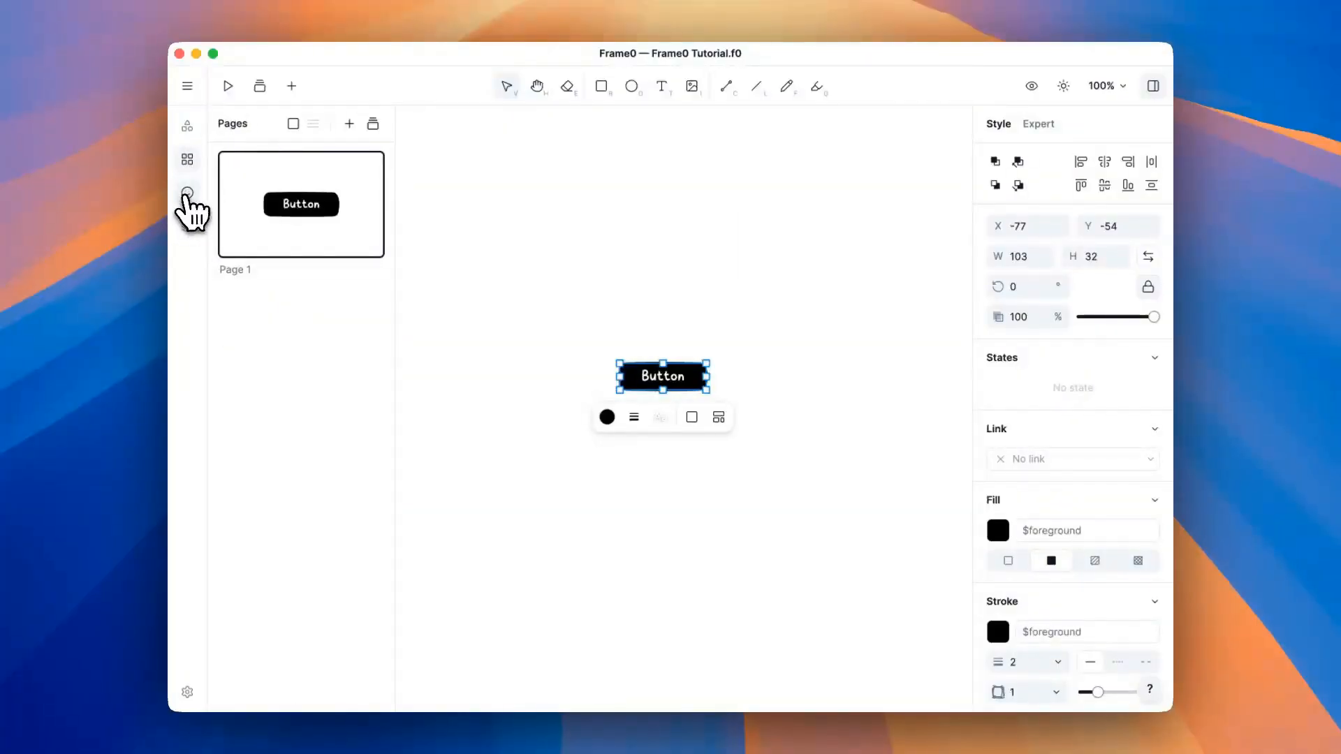
click(187, 193)
click(187, 227)
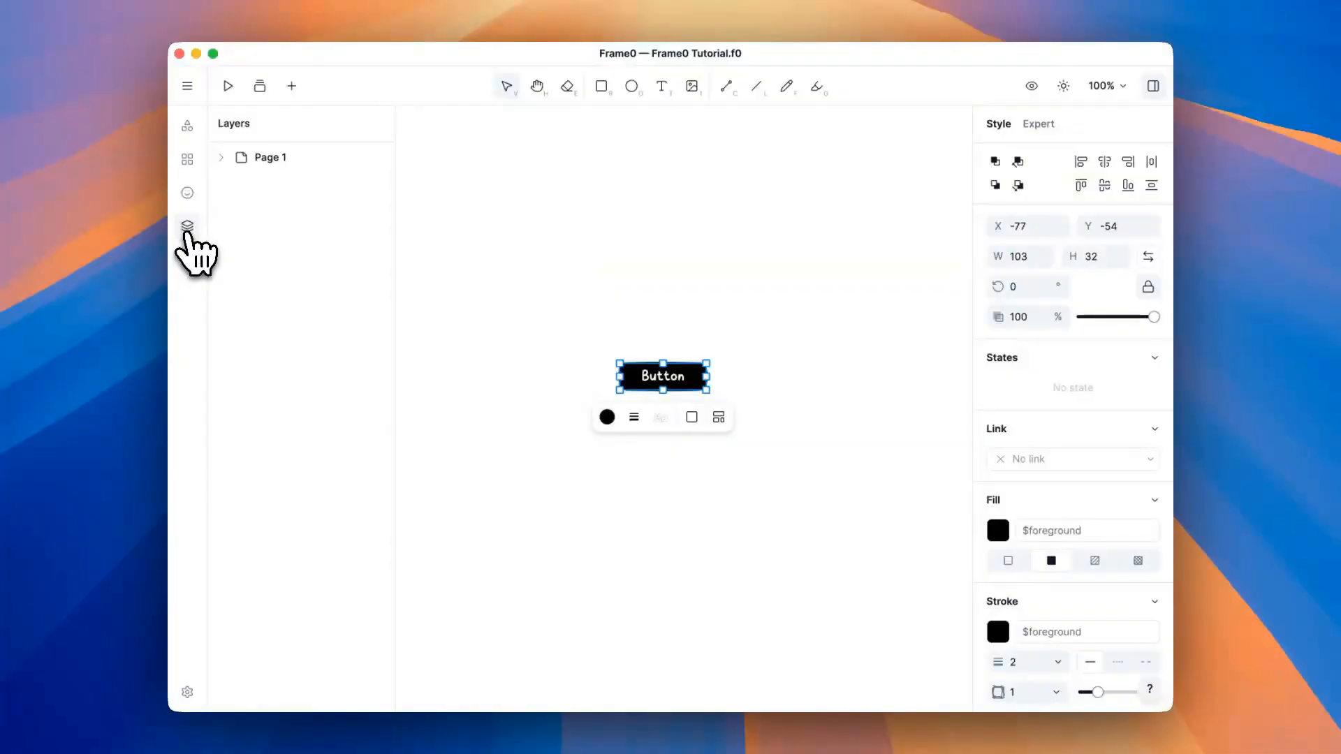
click(187, 692)
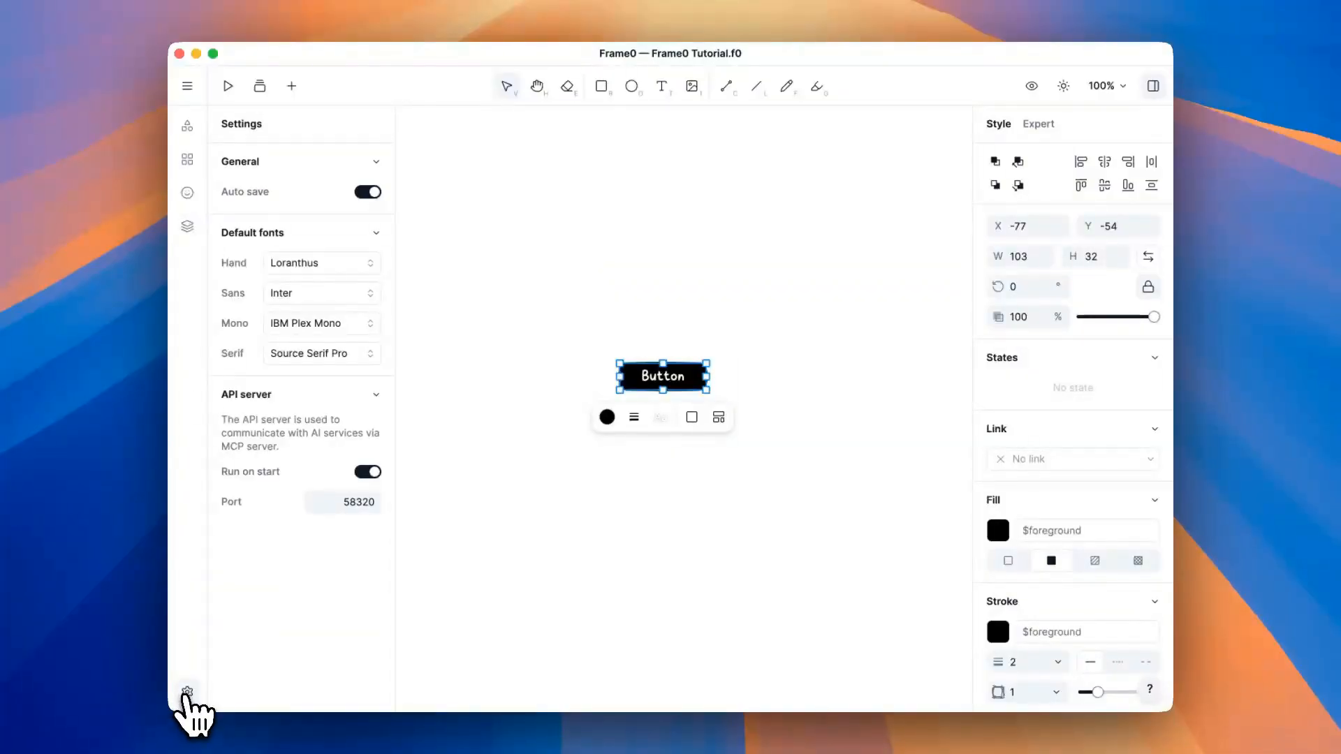
click(187, 127)
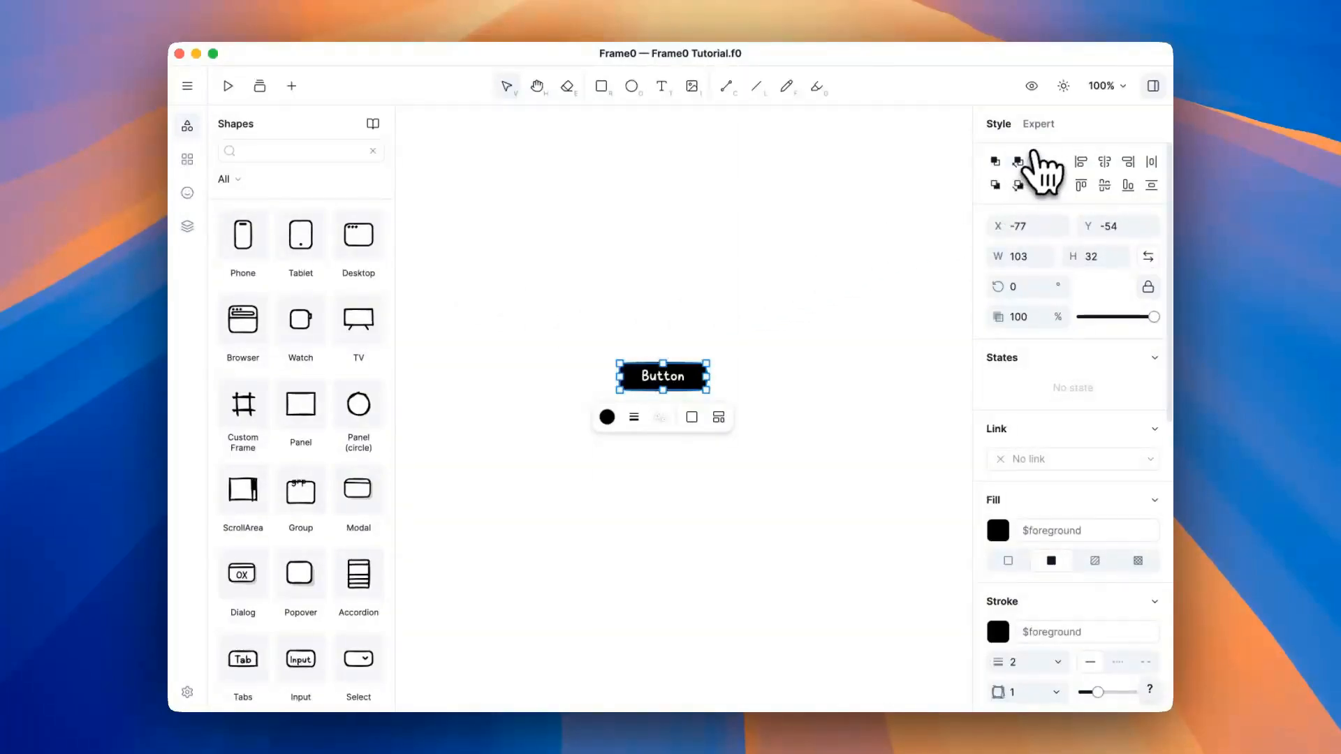
Examine the selected button's Expert and Style properties, and hide and show the properties sidebar again
click(1040, 125)
click(1000, 125)
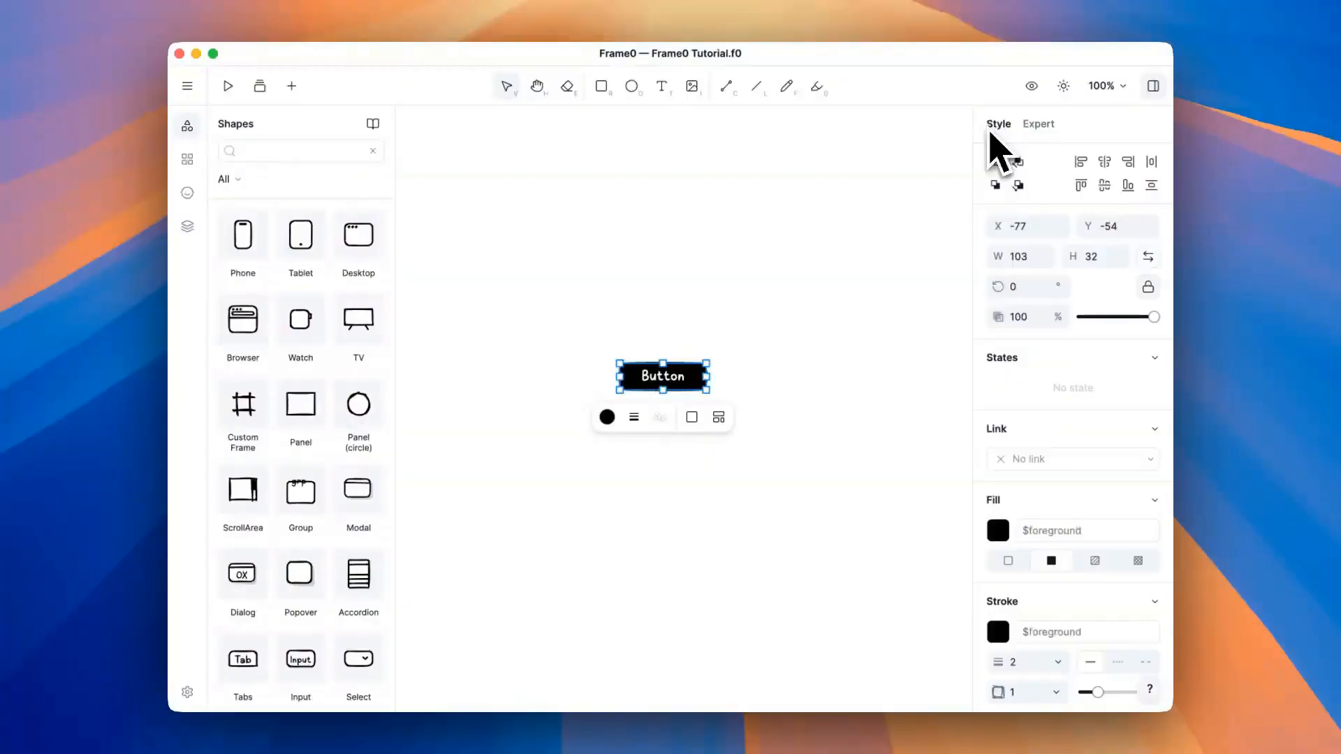
scroll(1085, 452, down, 5)
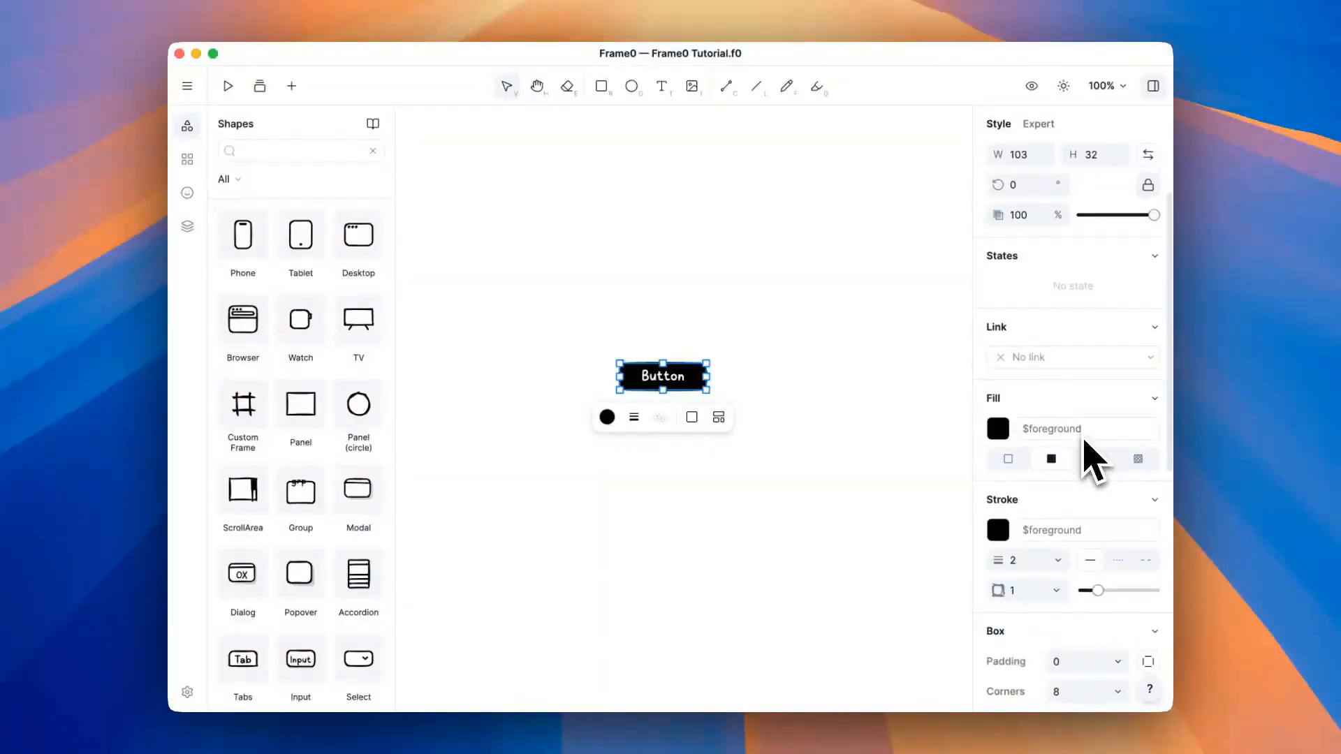
scroll(1093, 460, down, 4)
scroll(1073, 419, up, 9)
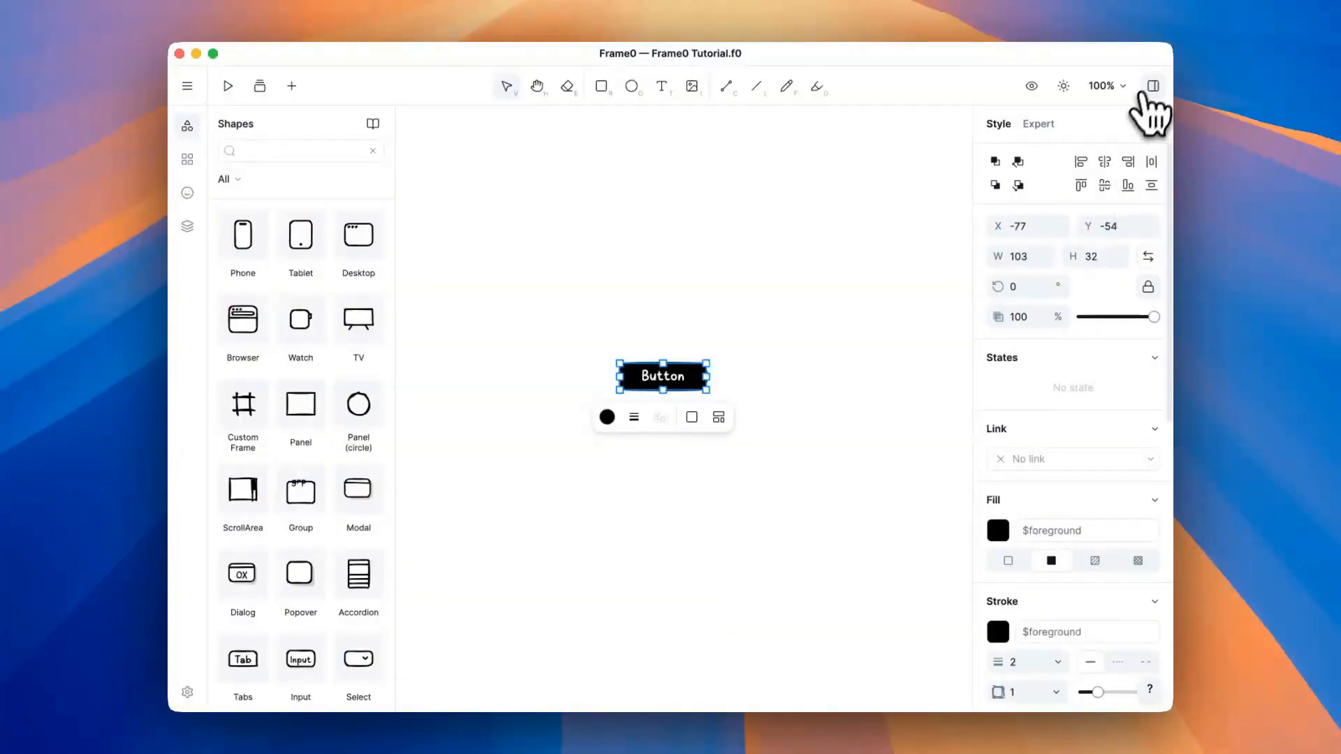
click(1153, 85)
click(1152, 85)
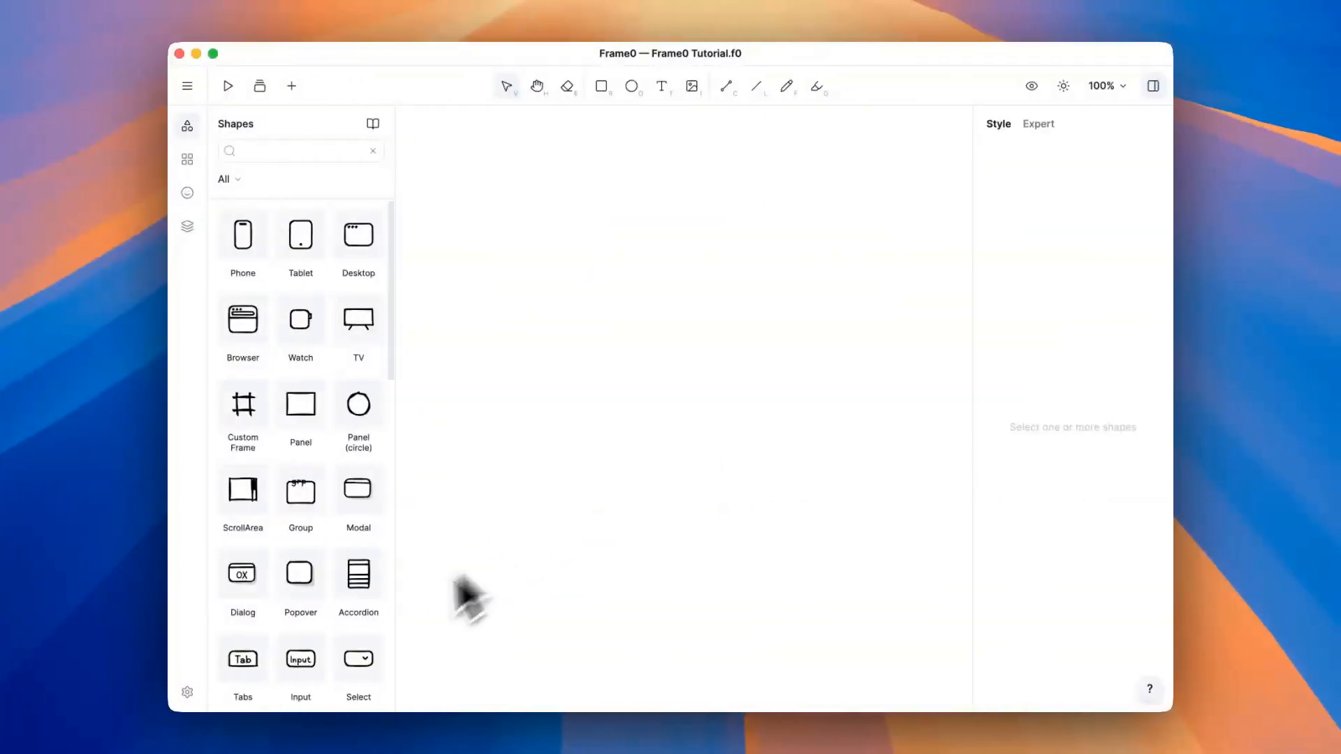
Place a Select, an Input and a Tabs component one below the other on the empty canvas
drag(353, 681, 574, 224)
drag(300, 660, 605, 381)
drag(243, 660, 622, 568)
click(842, 550)
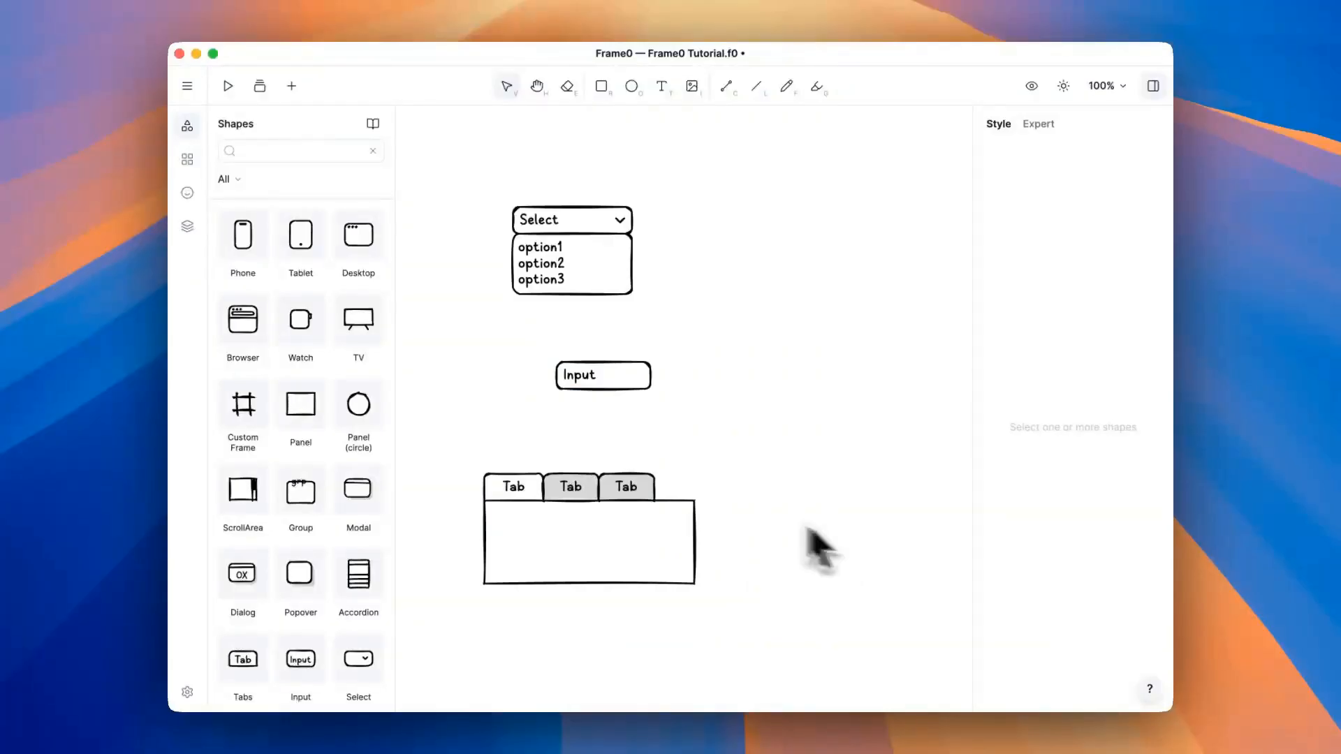
Browse the shape library by category through Frames, Components, Text, Basic Shapes and Flowchart, and return to All
click(227, 180)
click(248, 240)
click(241, 183)
click(246, 268)
click(243, 183)
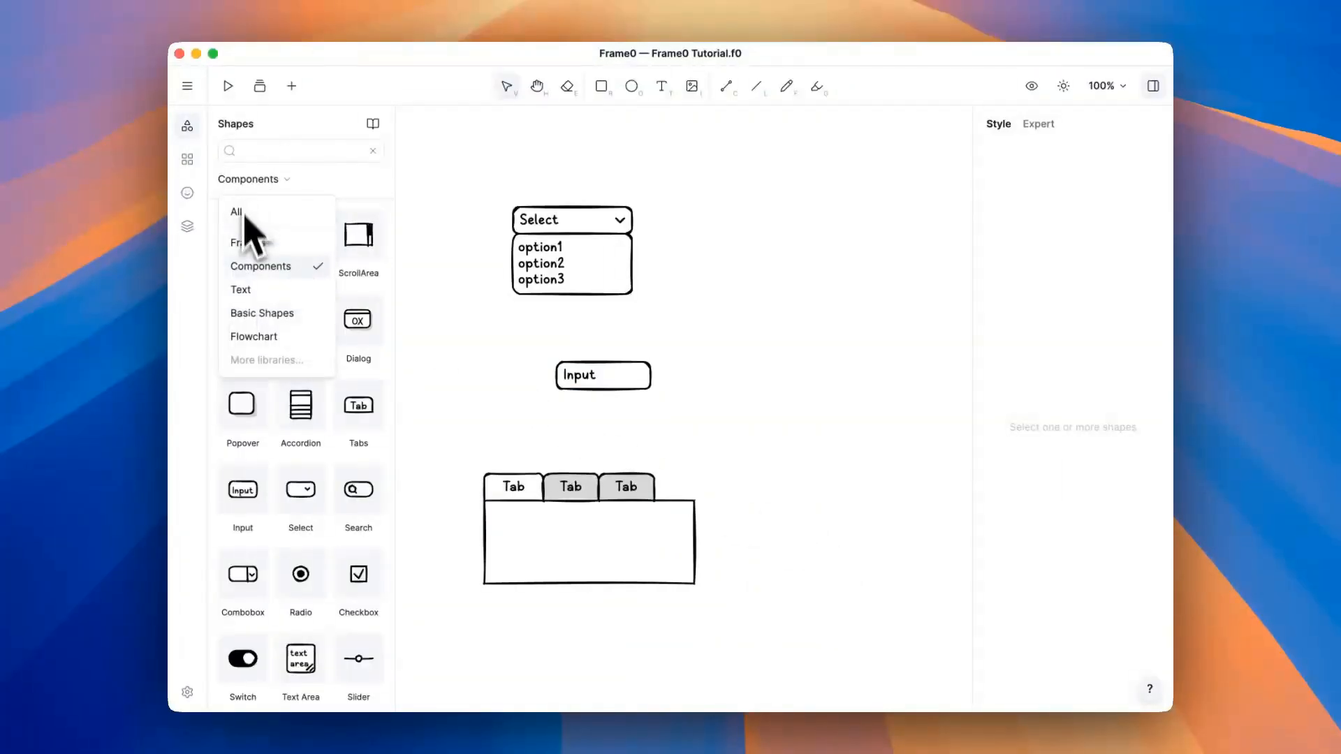
click(240, 289)
click(239, 180)
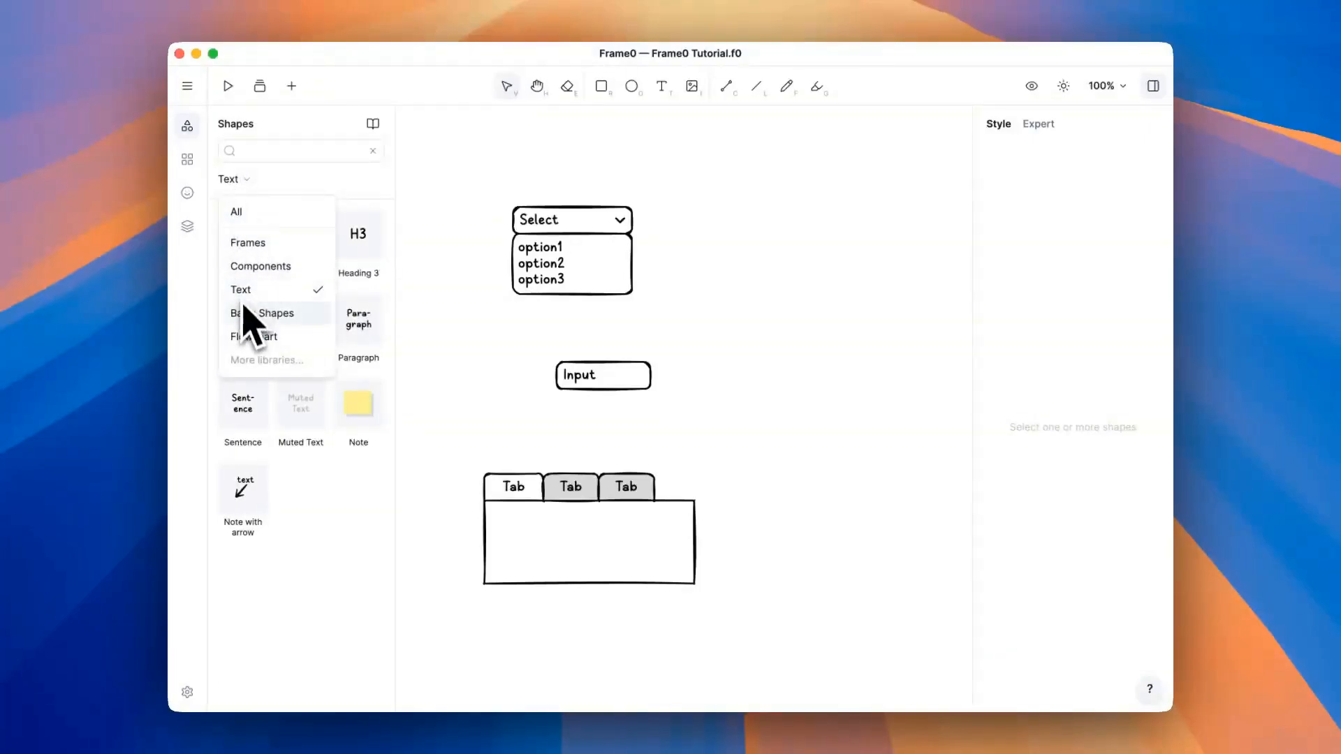
click(246, 312)
click(243, 181)
click(246, 336)
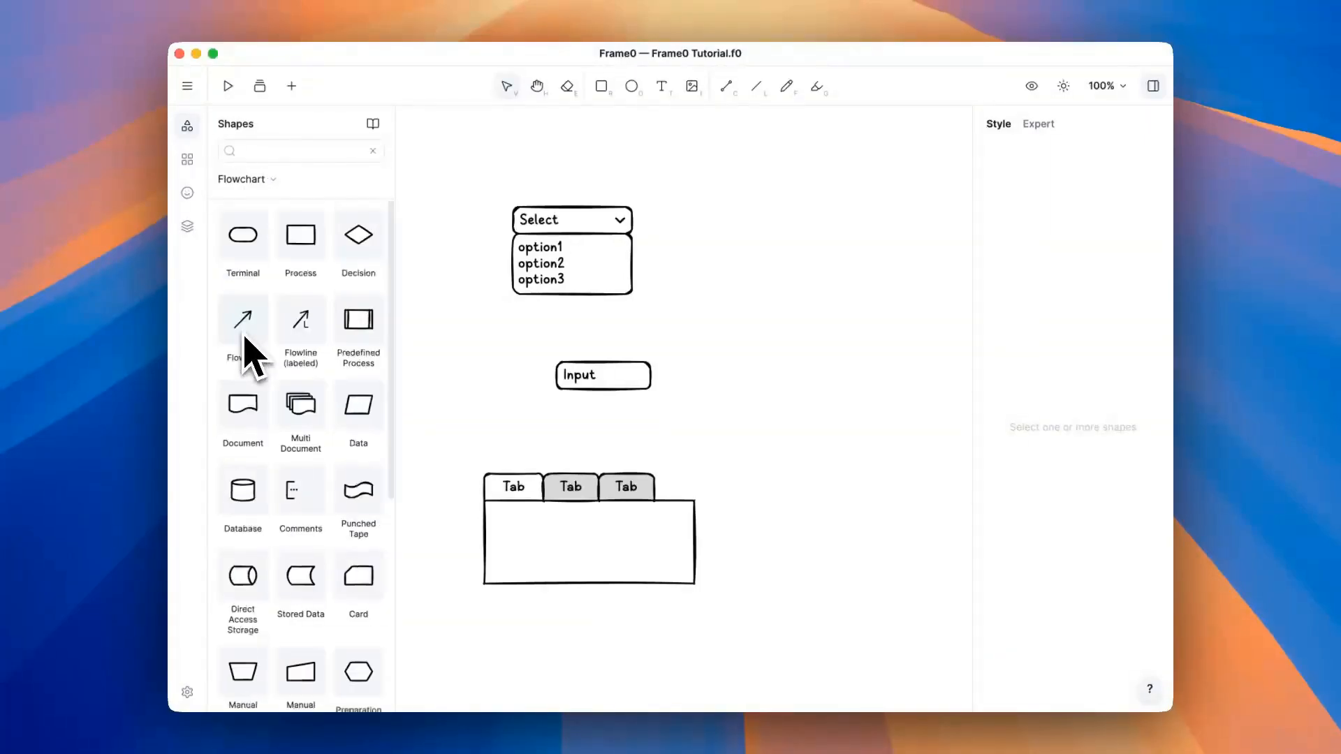
click(241, 180)
click(239, 201)
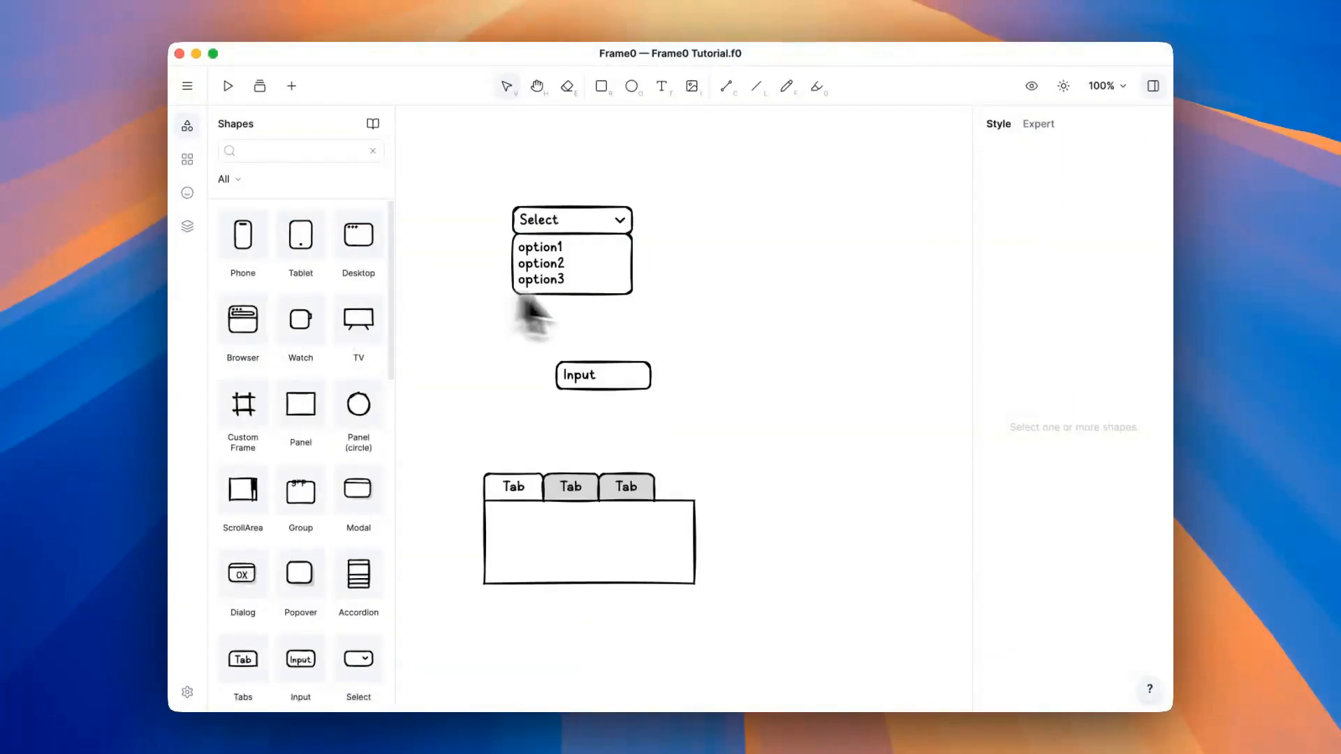
Search the shape library for "button" and place a primary button to the right of the Select component
click(290, 152)
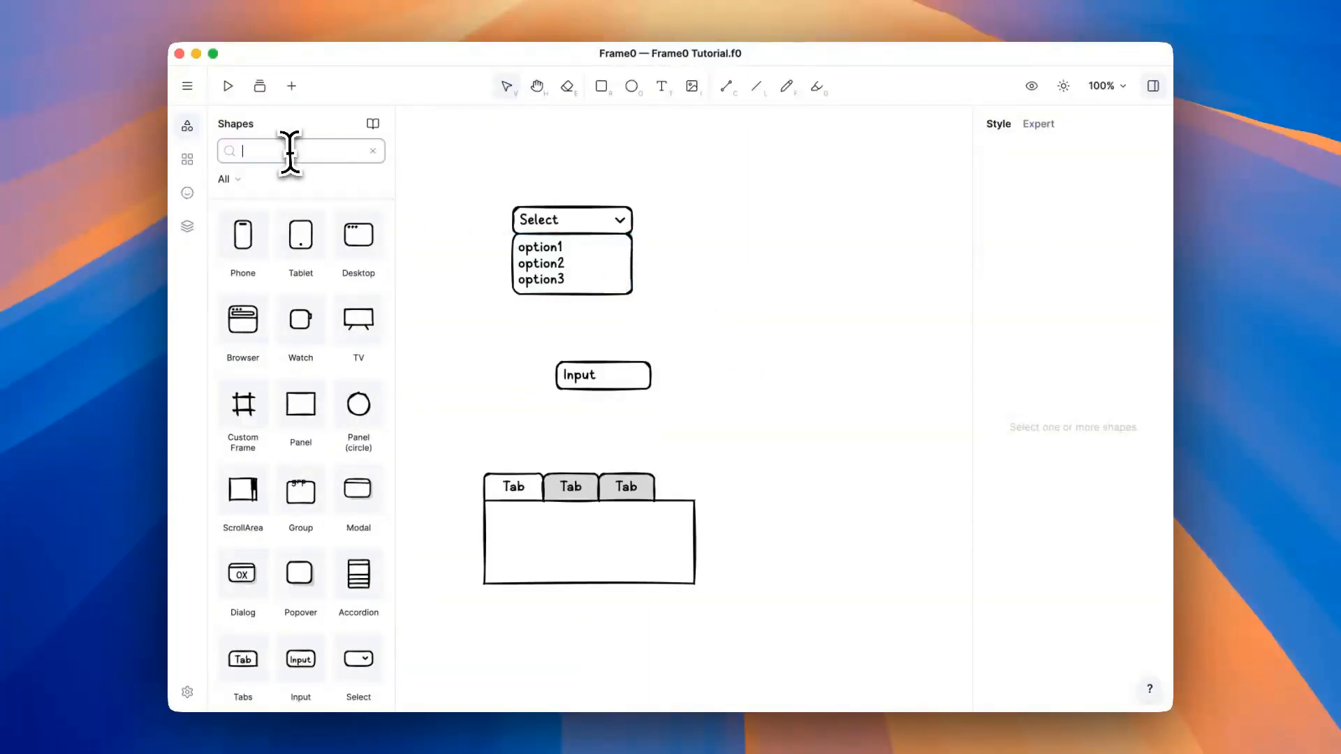
text(button)
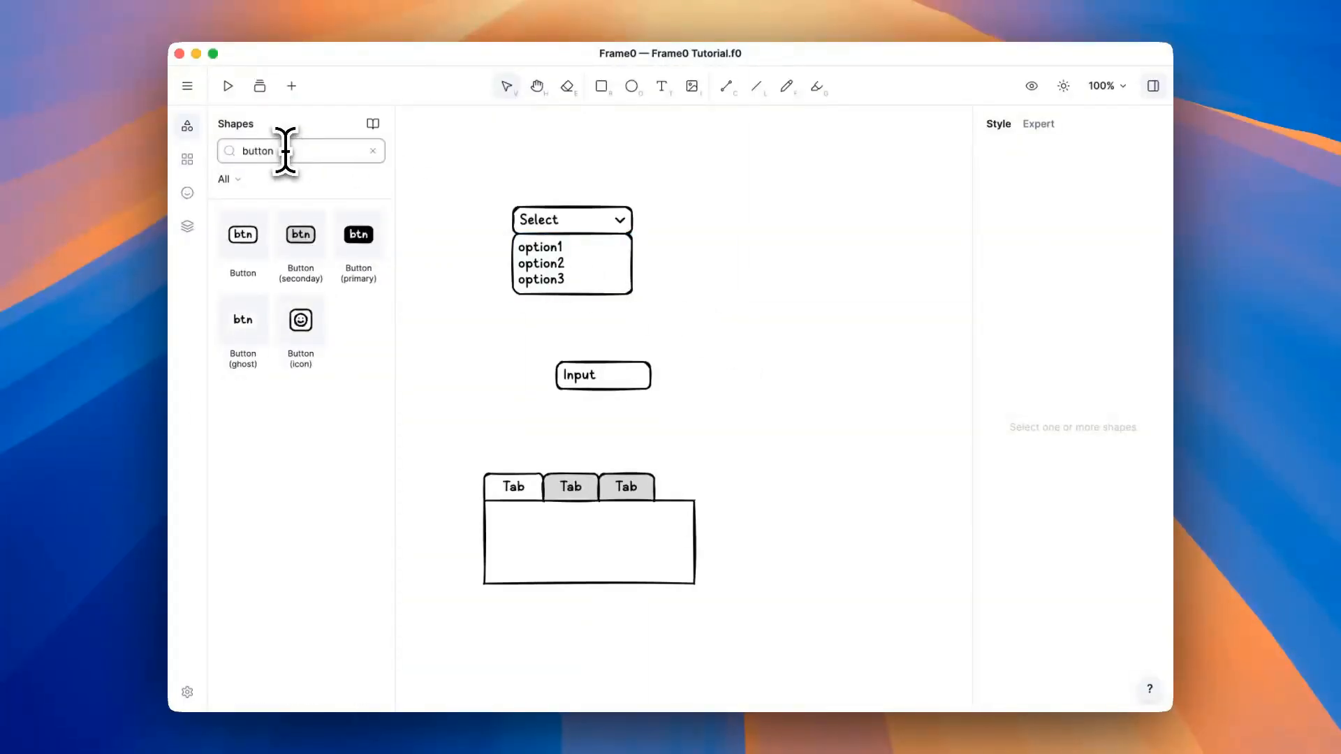
drag(358, 238, 742, 320)
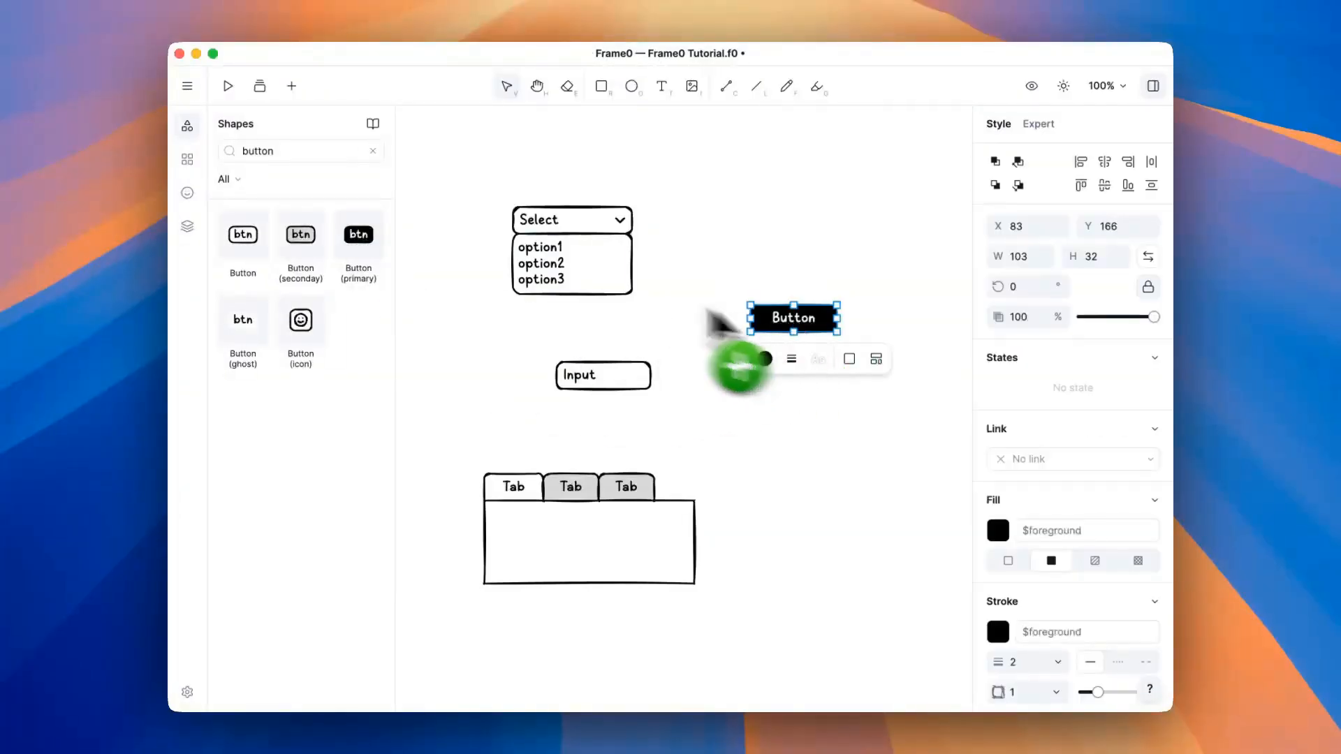
click(449, 200)
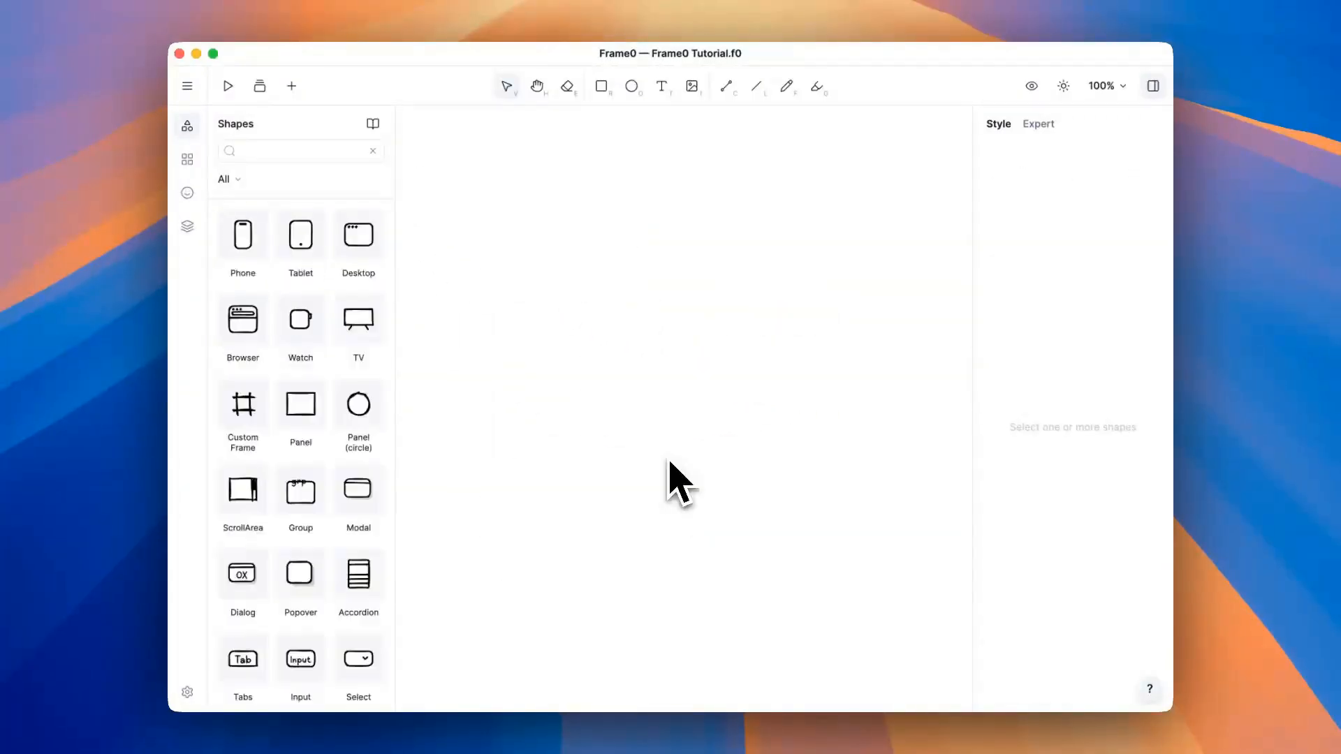
Place an alarm clock icon and an aperture icon from the icon library side by side on the canvas
click(187, 192)
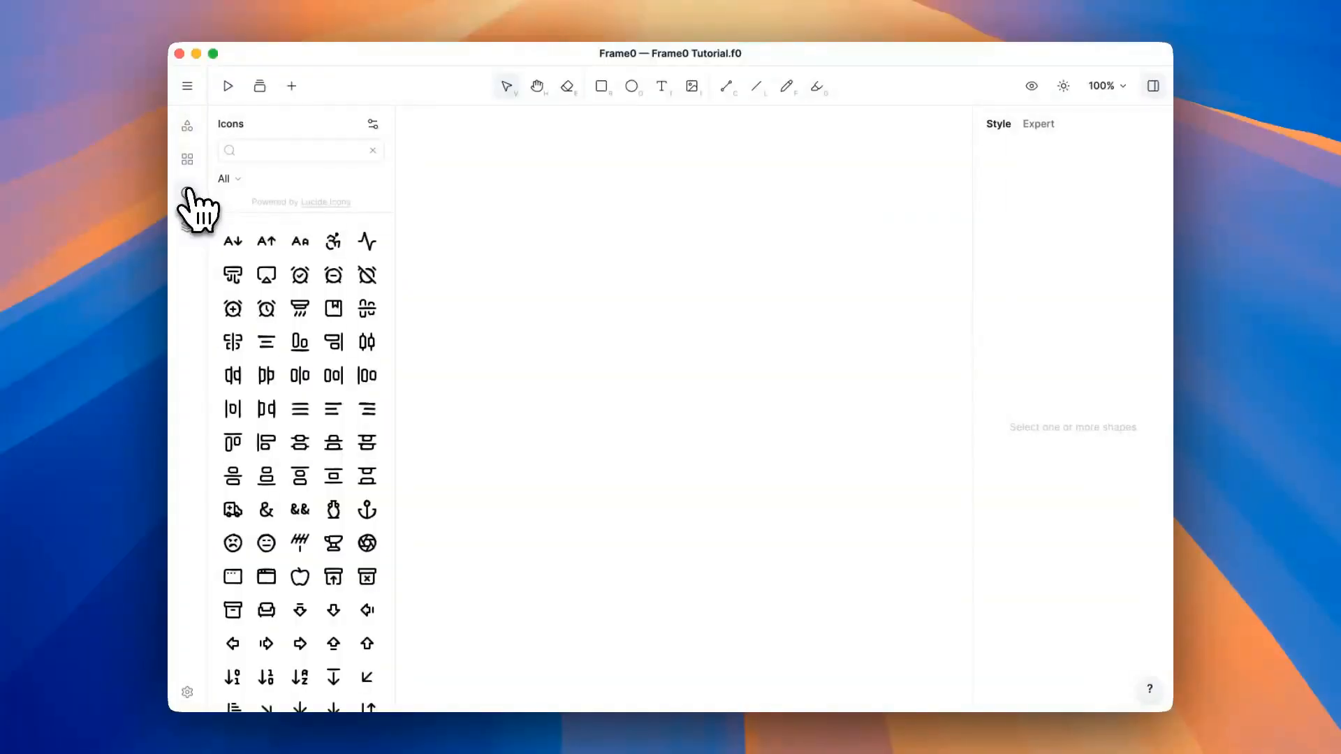
drag(266, 307, 604, 419)
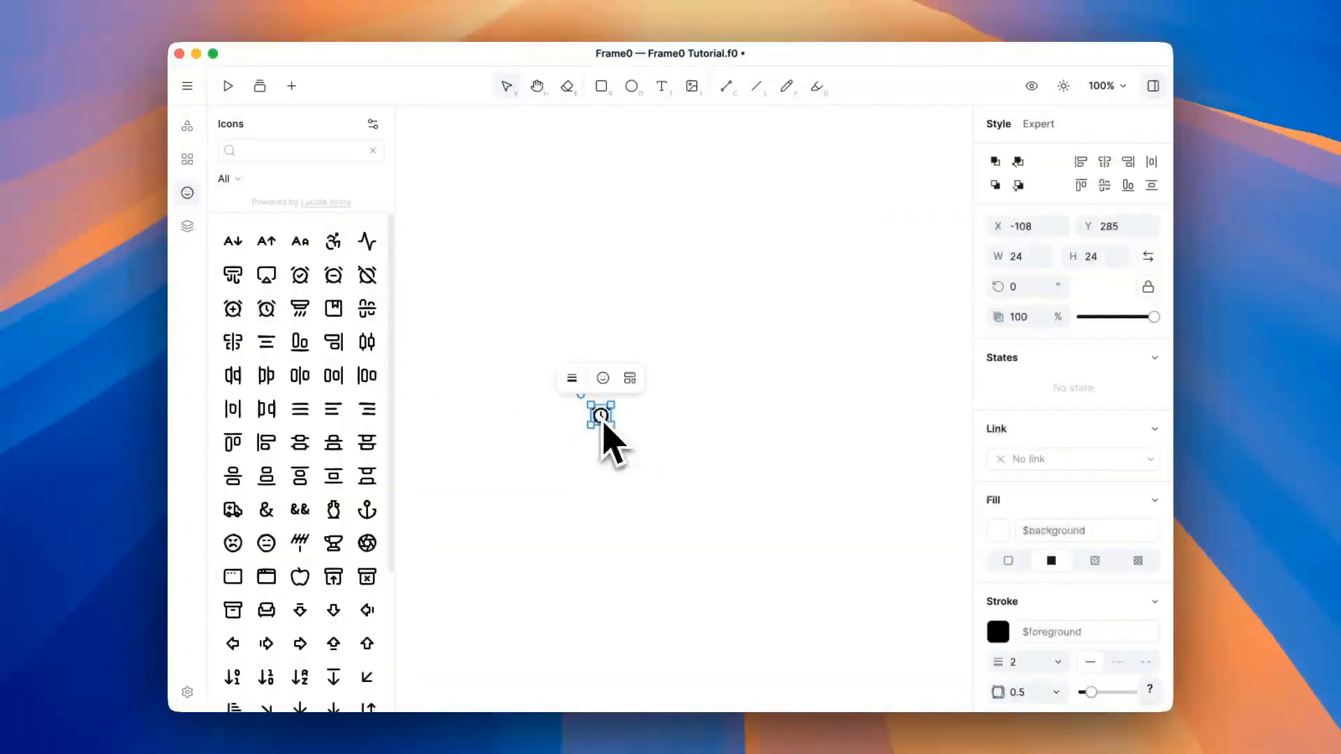
drag(367, 543, 728, 413)
click(691, 537)
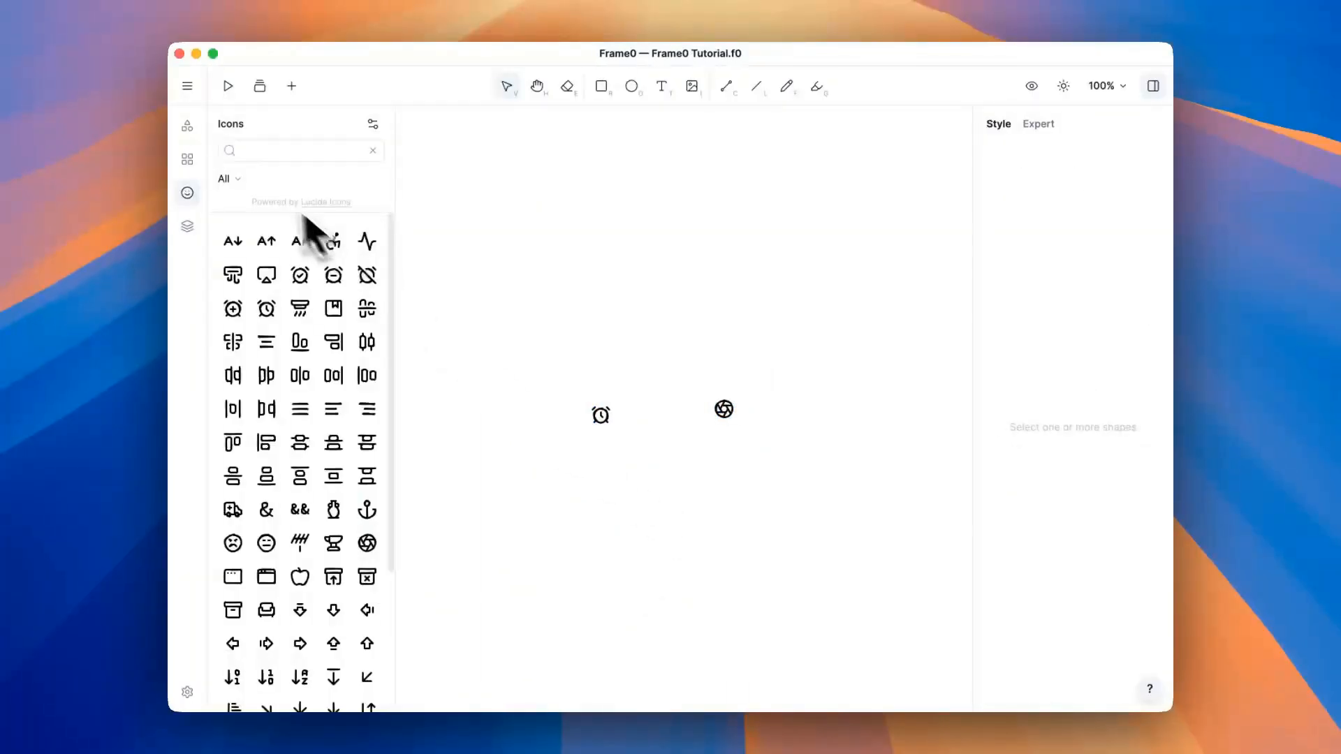
Filter the icon library to Charts and place a combined line-and-bar chart icon and a column chart icon above the two existing icons
click(229, 179)
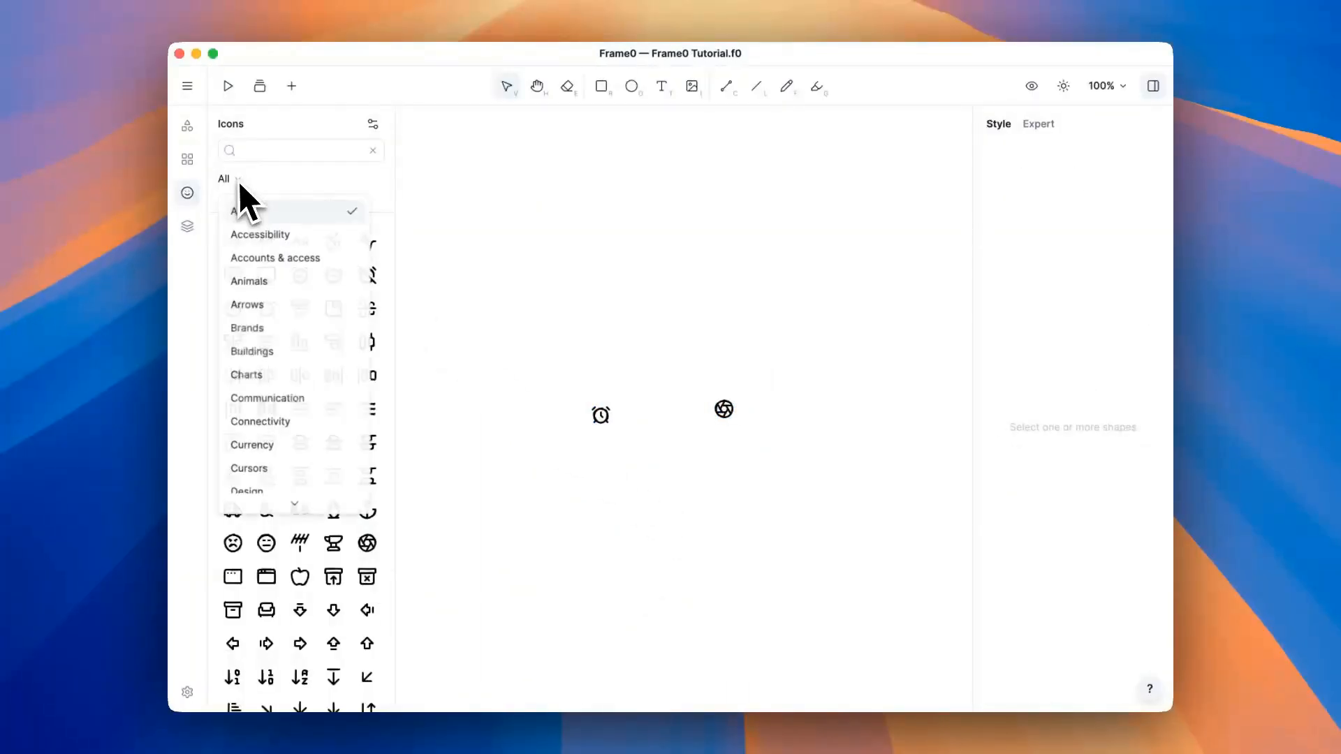
click(257, 375)
drag(300, 342, 606, 335)
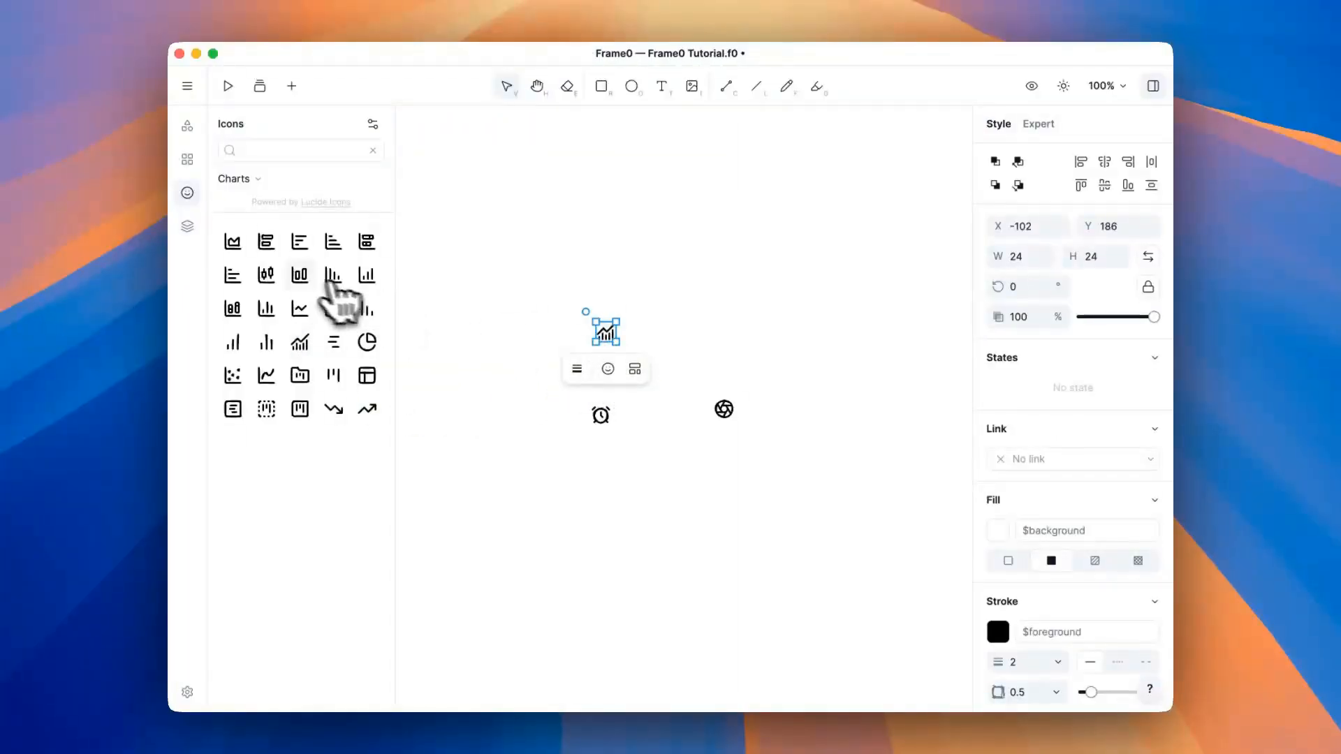
drag(304, 279, 711, 329)
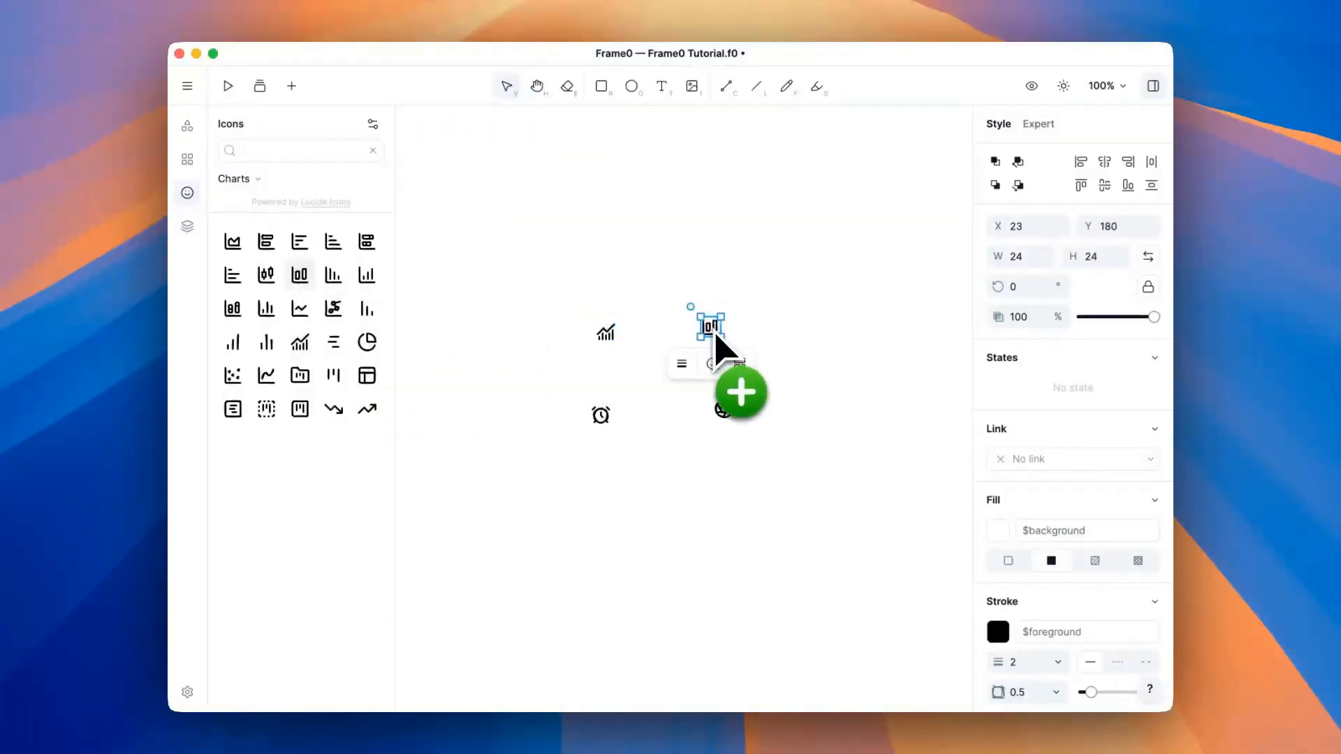
click(664, 307)
Search the icon library for "location" and place a map pin icon above the chart icons
click(295, 152)
text(location)
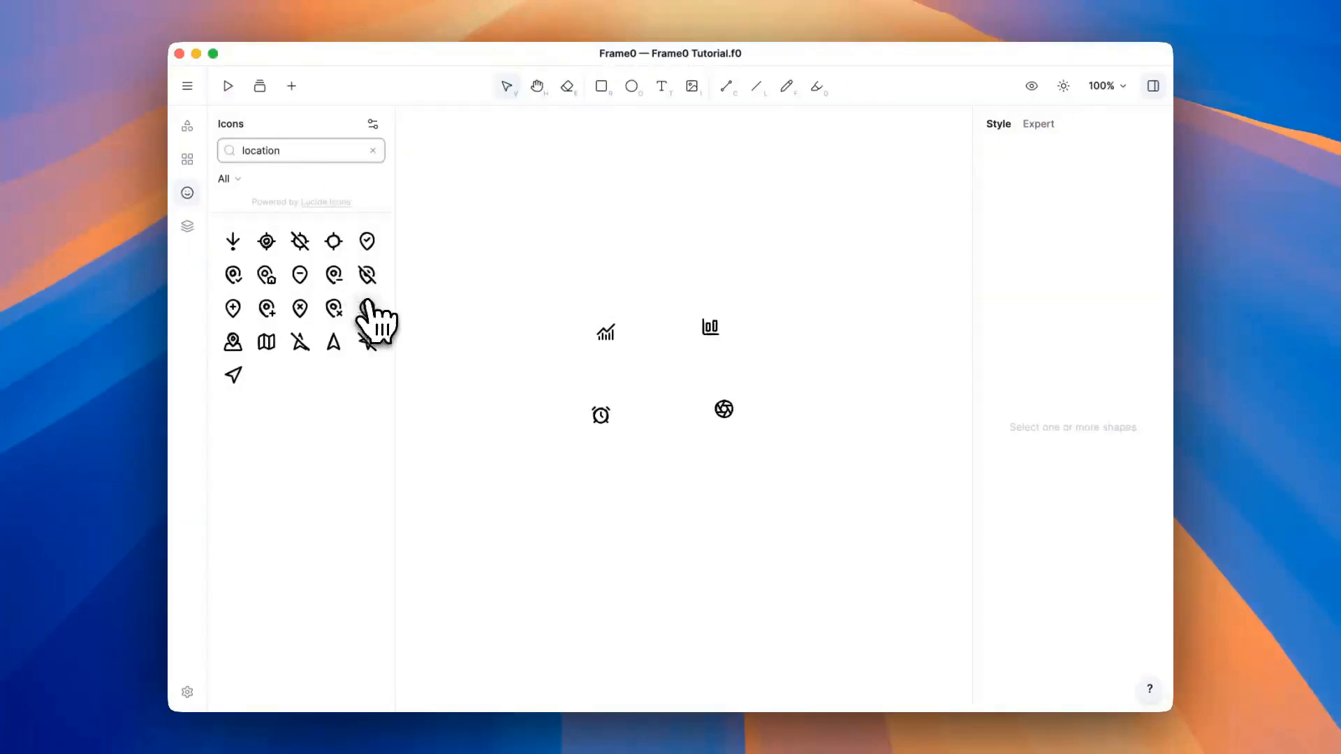
drag(367, 308, 648, 204)
click(737, 252)
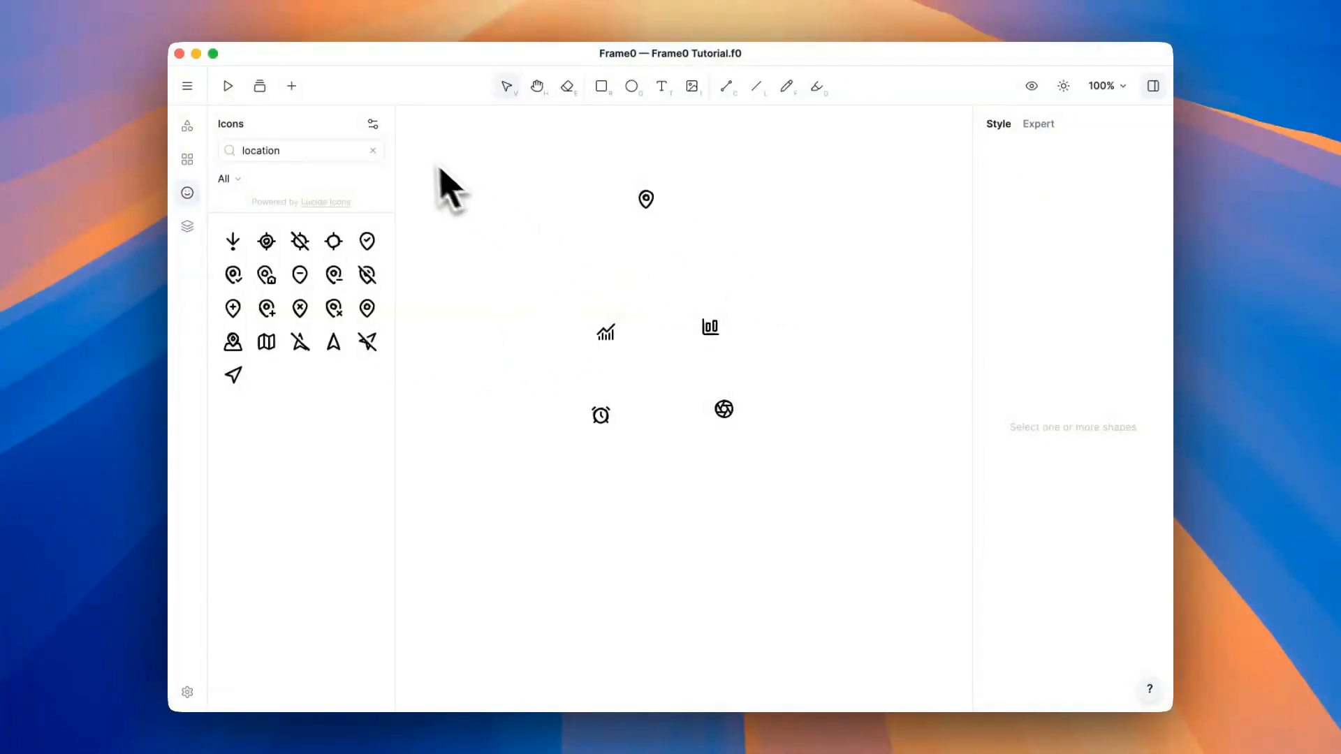
Set the icon options to size L, roughness 0 and width 4, and place another map pin to the right of the first
click(373, 123)
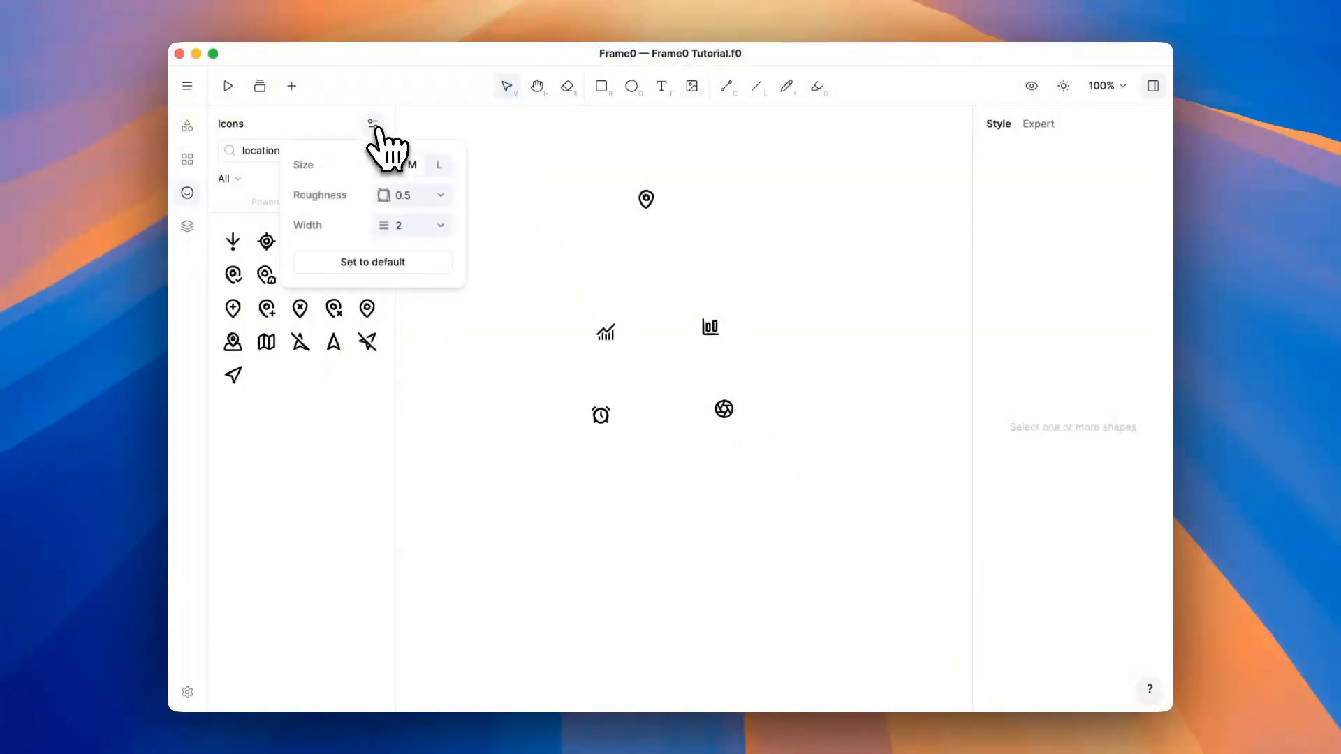
click(438, 166)
click(434, 227)
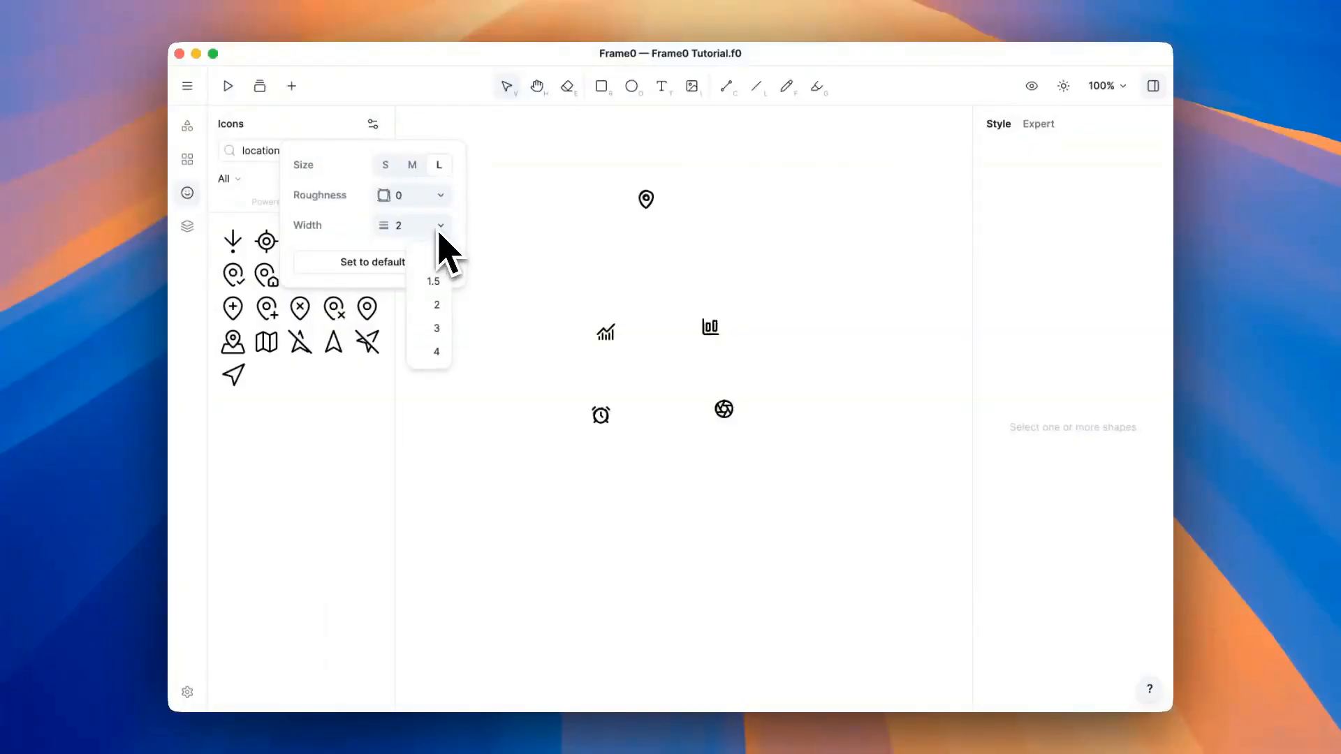
click(437, 357)
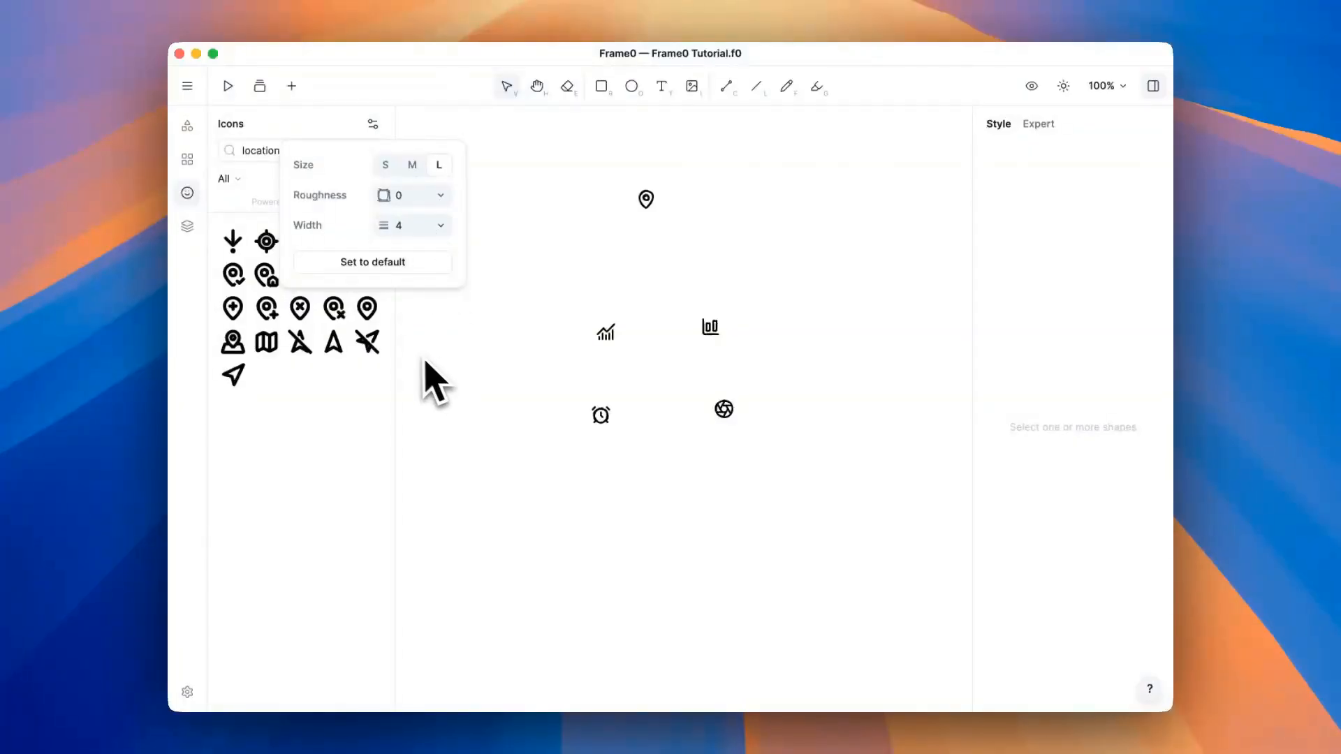
drag(368, 308, 714, 209)
click(646, 254)
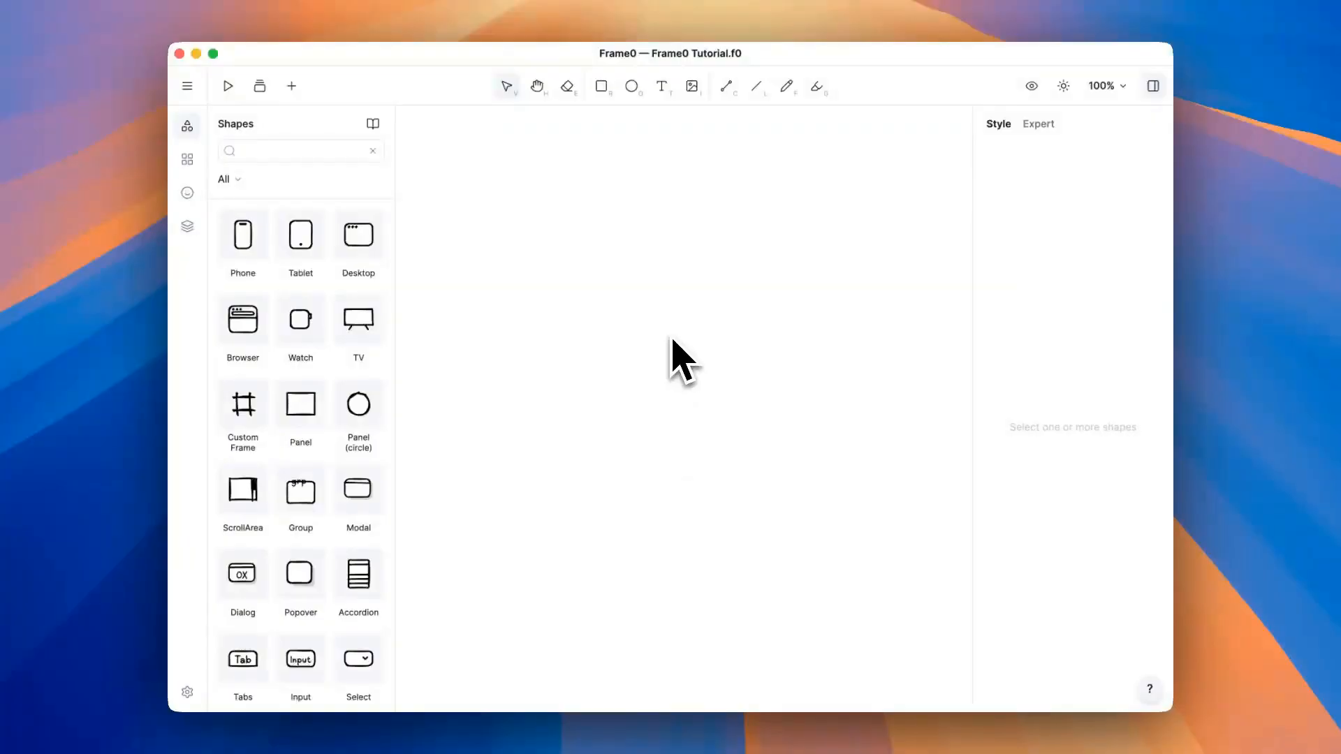
Search the shape library for "table" and place the Table component across the upper part of the canvas
click(299, 155)
text(table)
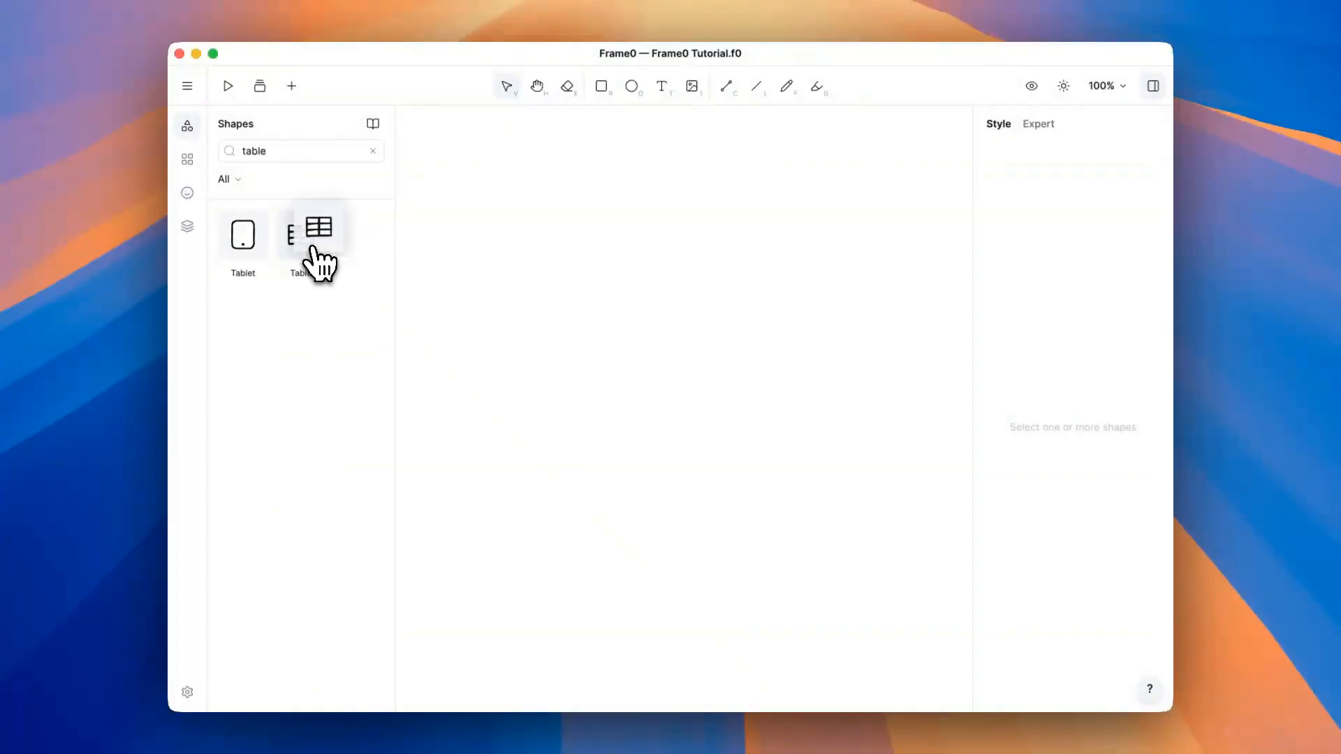
drag(307, 241, 695, 260)
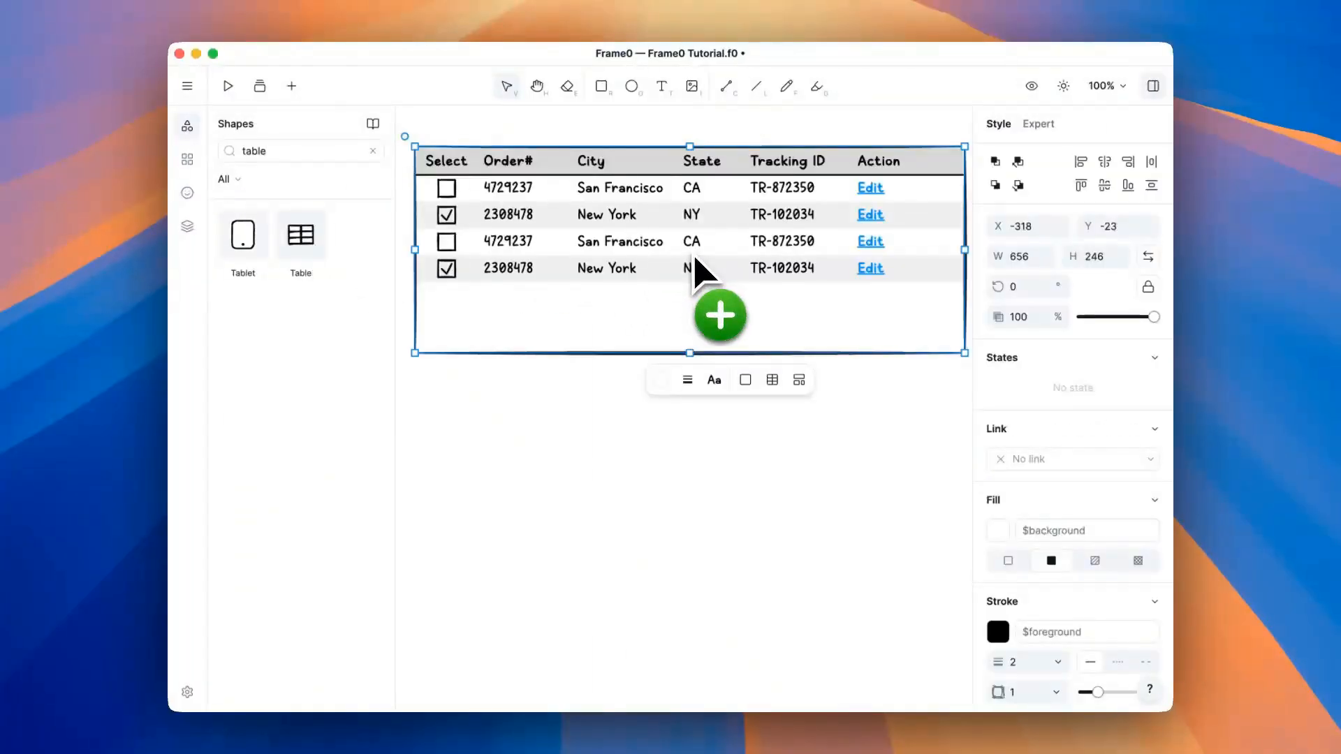
Delete the State column from the table
double_click(704, 171)
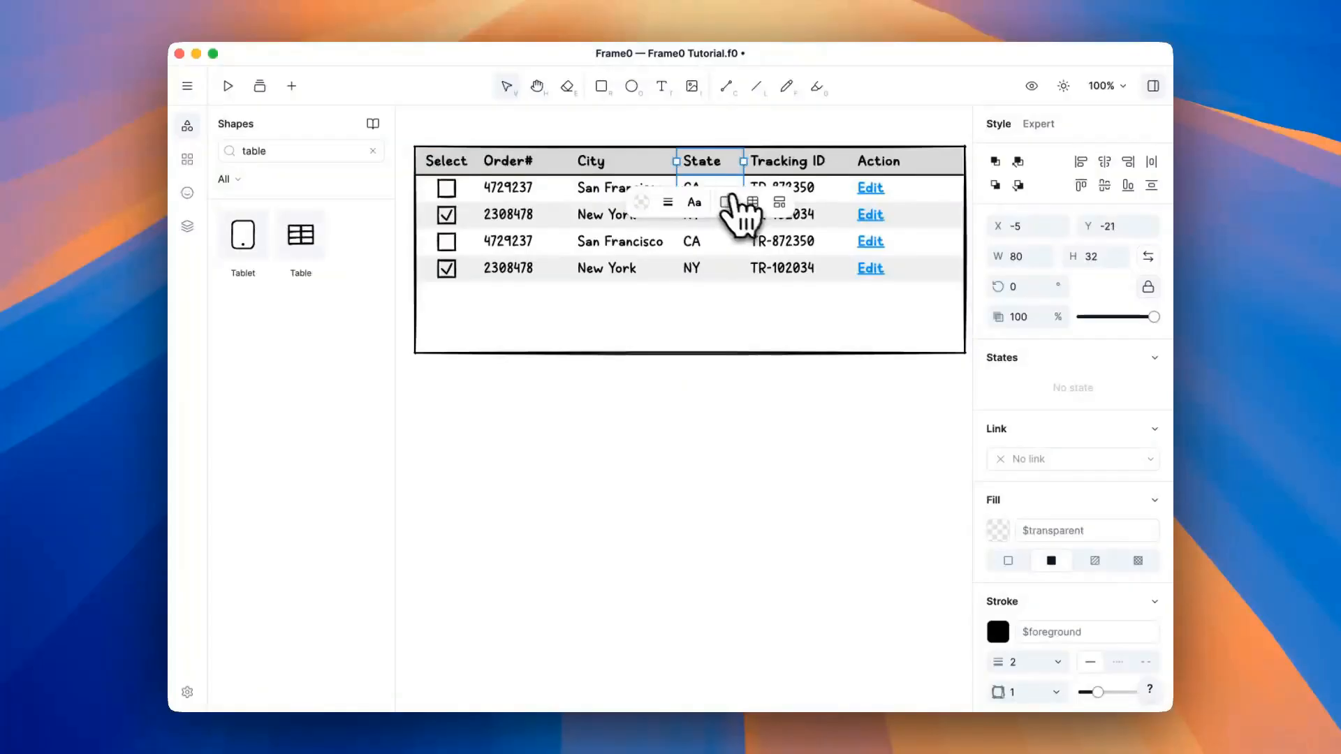
click(752, 203)
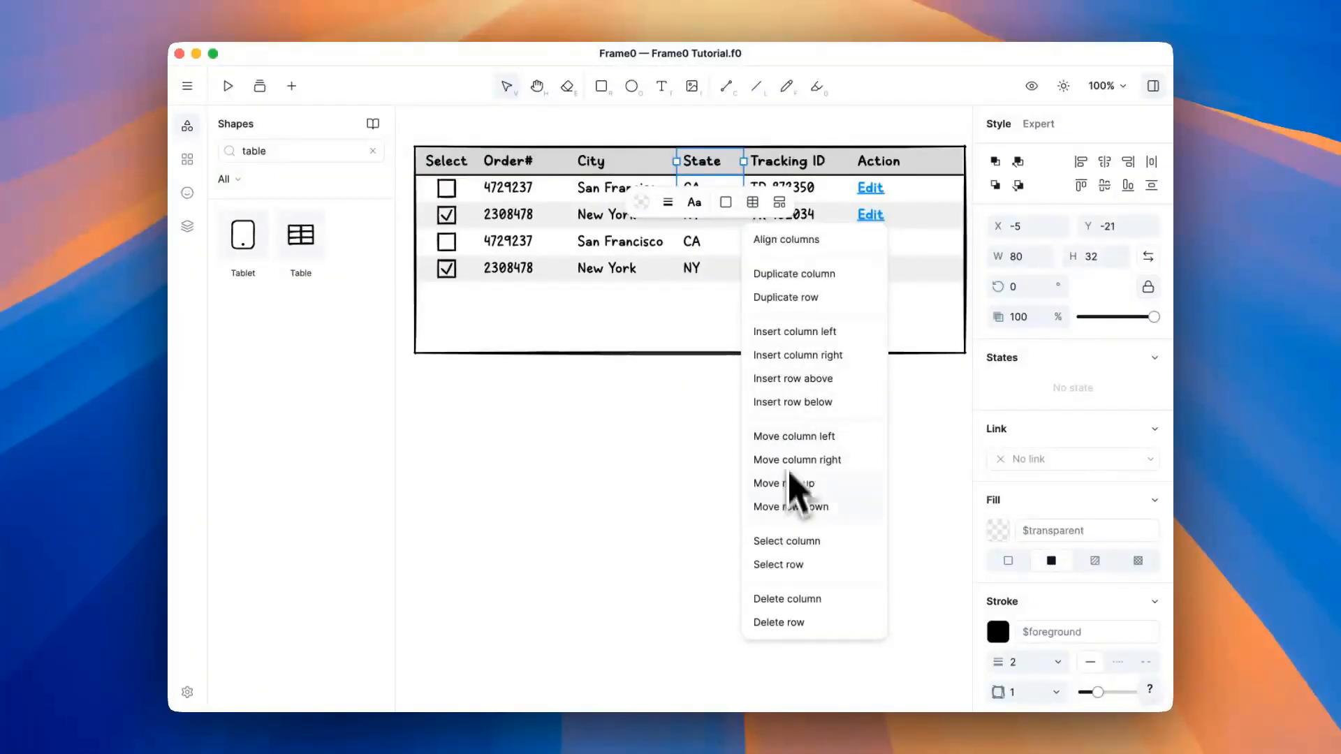
click(787, 598)
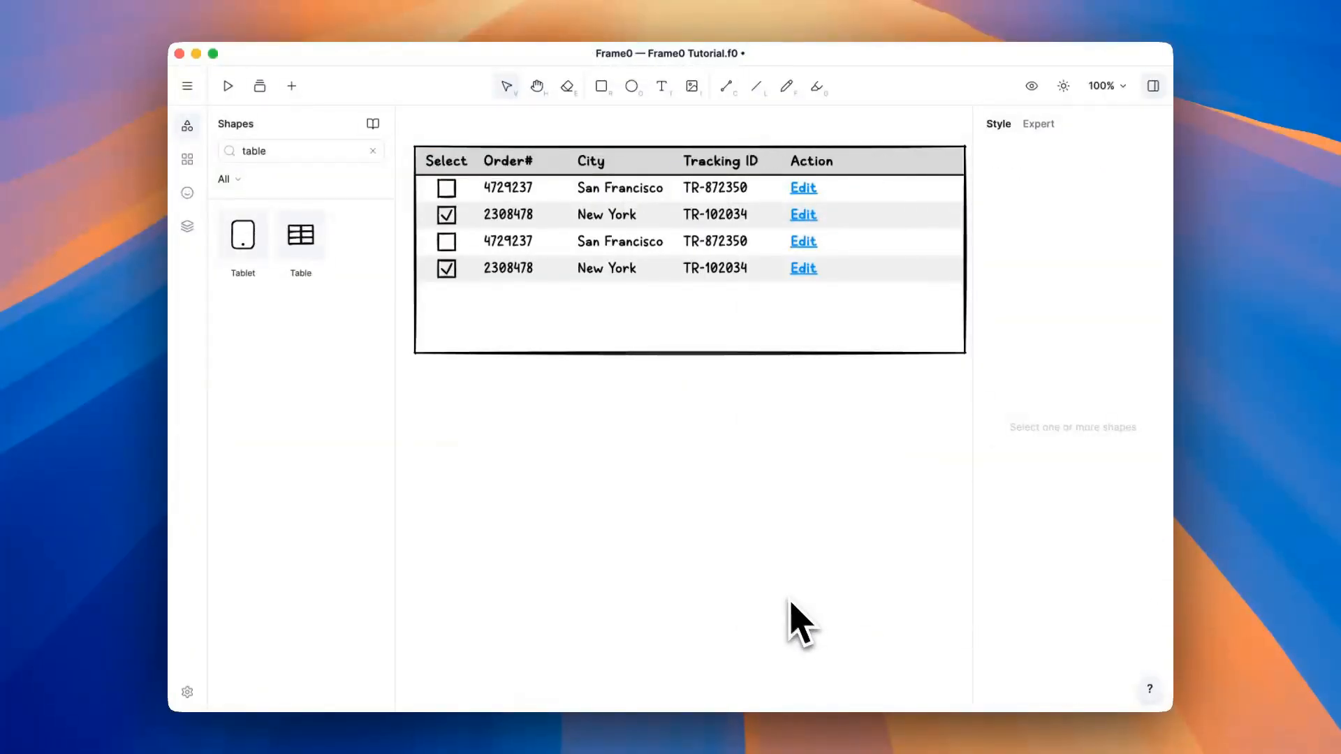
Duplicate the last row of the table
double_click(525, 277)
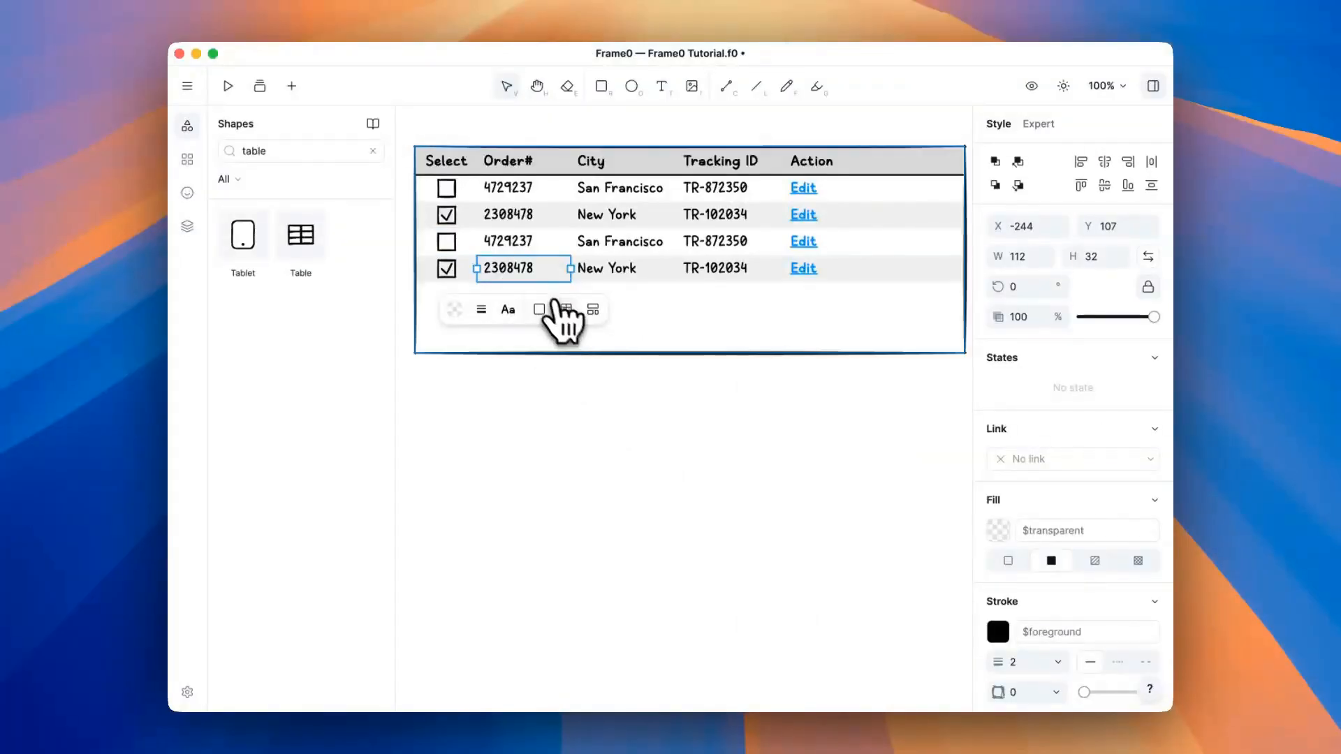
click(562, 309)
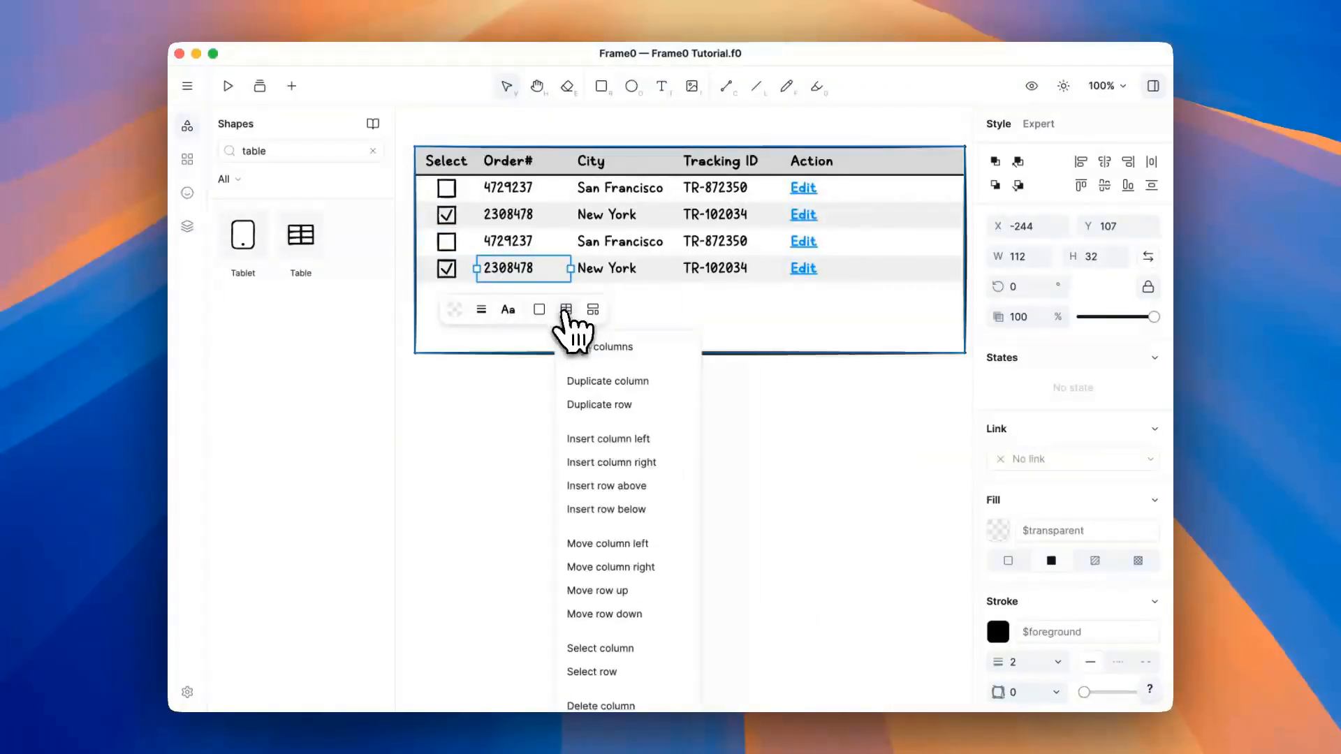
click(599, 405)
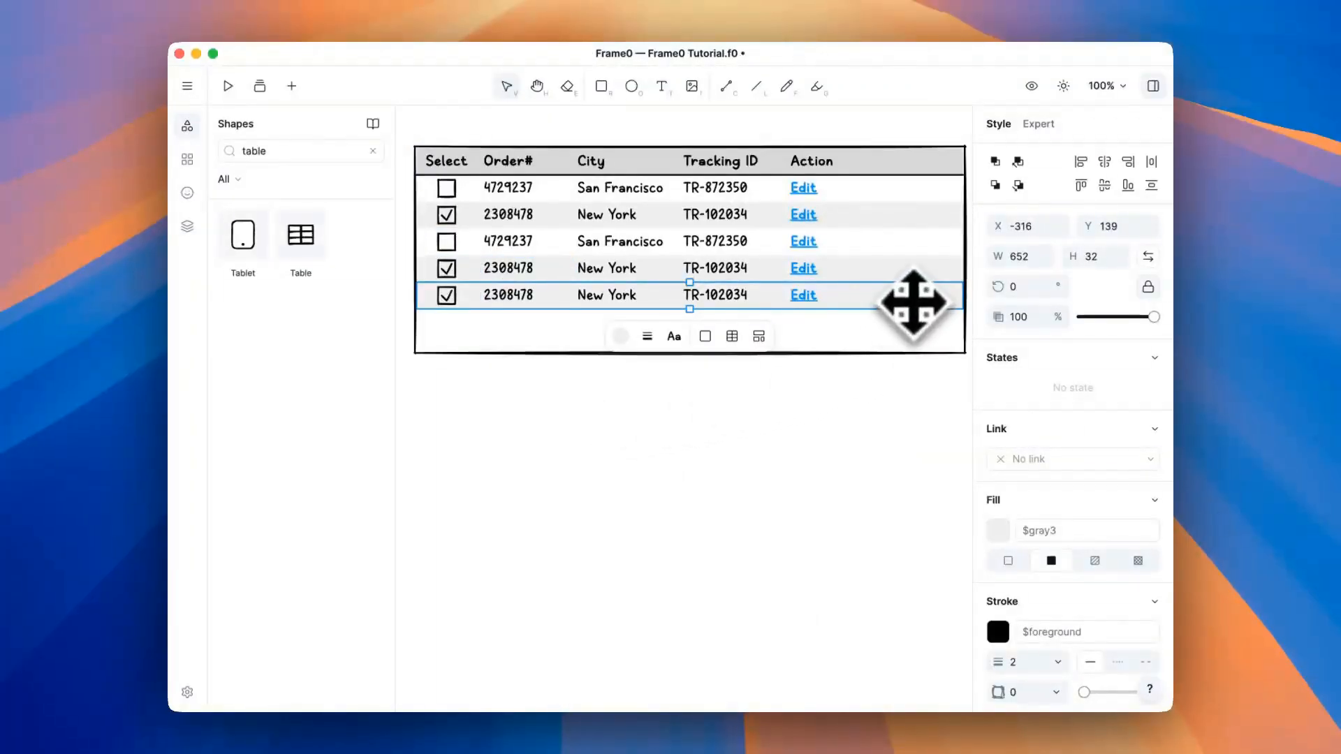
Pick a light shade as the fill colour of the duplicated bottom row and deselect it
click(620, 337)
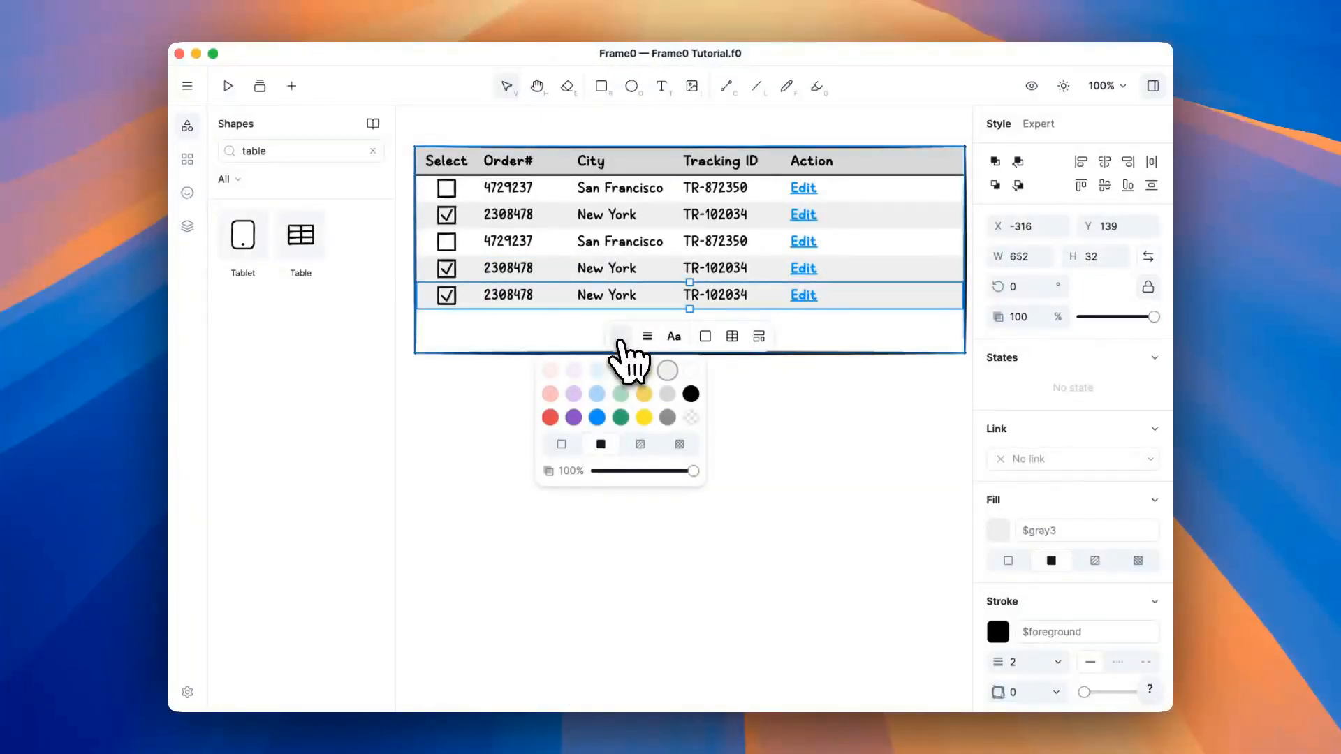
click(667, 370)
click(751, 395)
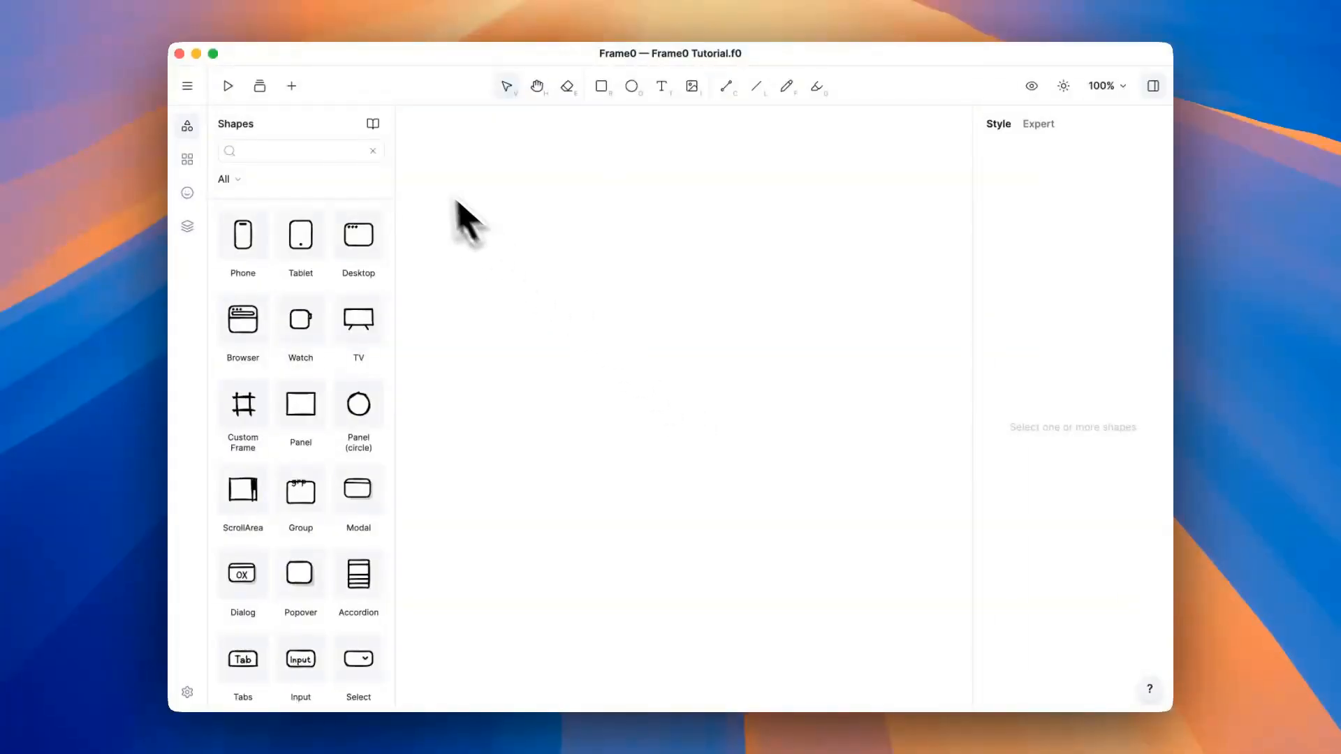
Search the quick-insert dialog of shapes and icons for "alert" and insert one of the matches on the canvas
click(292, 87)
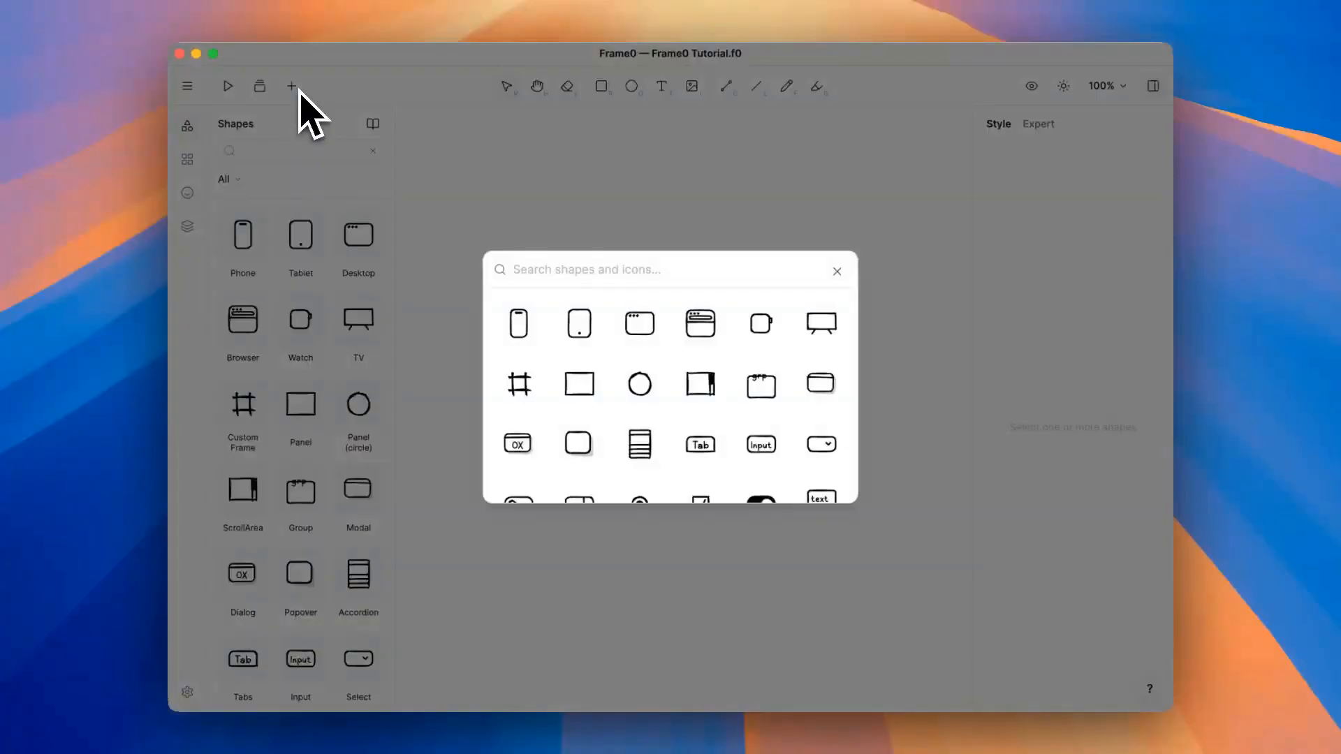
click(639, 224)
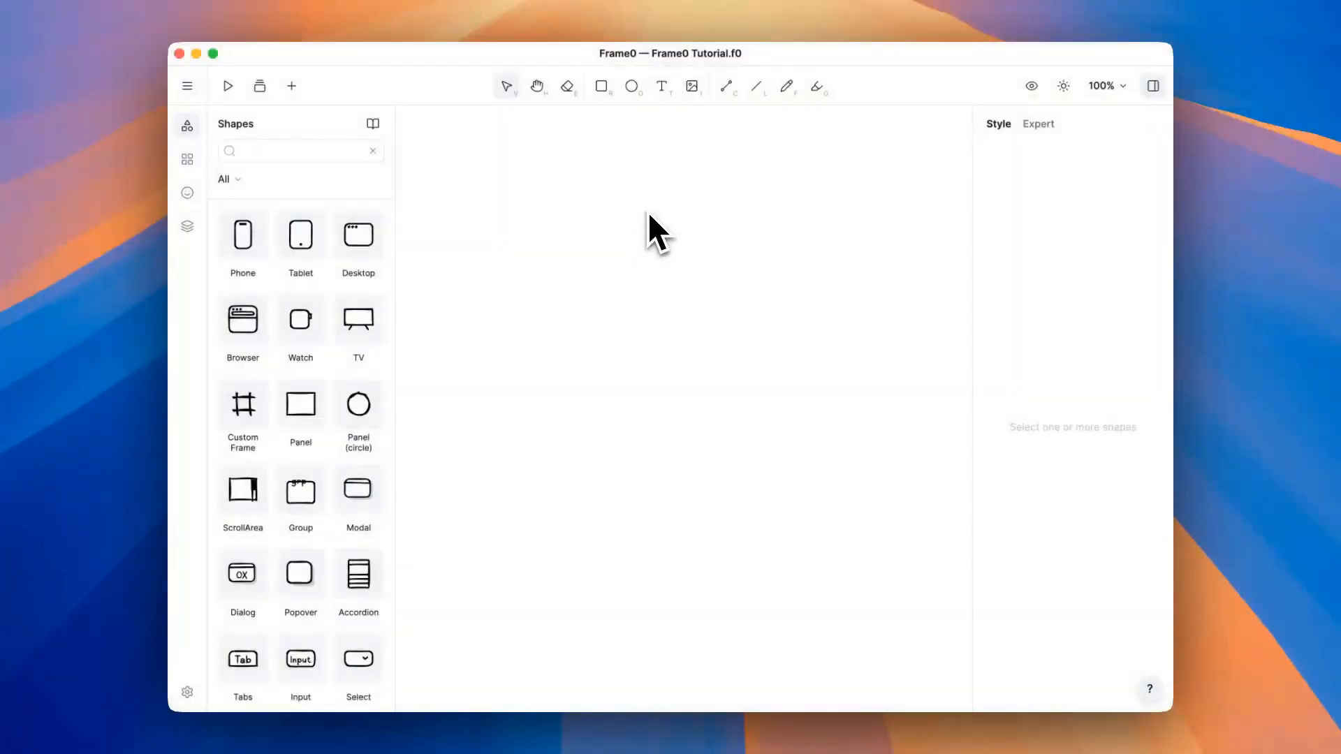
key(super+i)
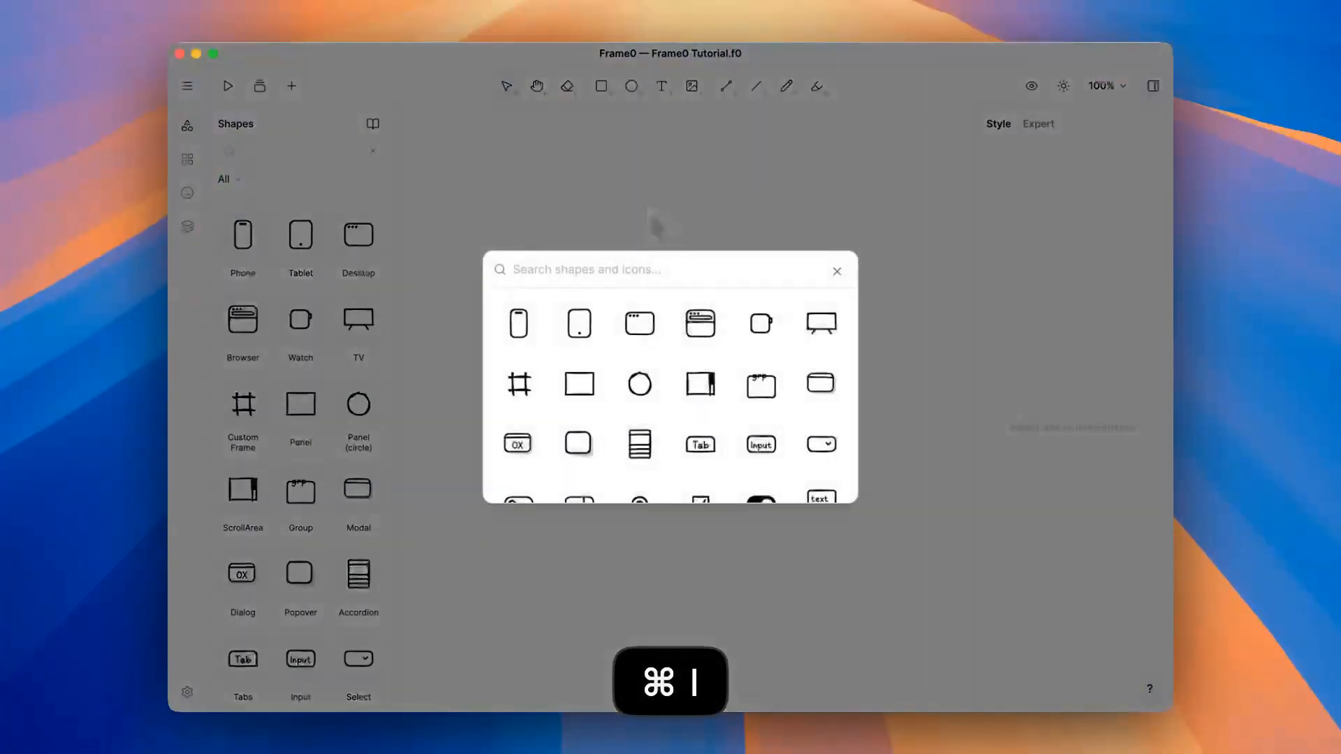
text(alert)
key(Down)
key(Right)
key(Right)
key(Return)
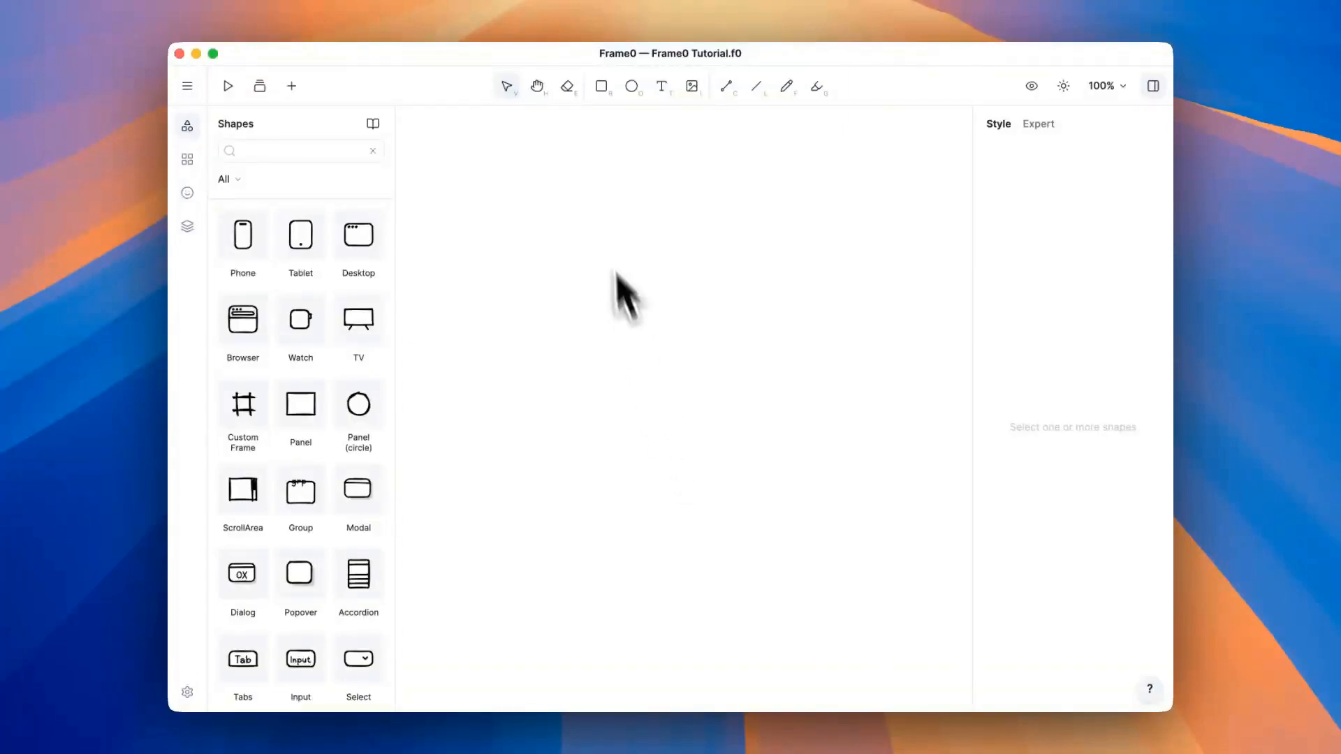
Draw a rectangle in the upper part of the empty canvas and an ellipse of similar height to its right
click(600, 88)
mouse_move(476, 161)
mouse_down()
mouse_move(572, 275)
mouse_move(603, 272)
mouse_up()
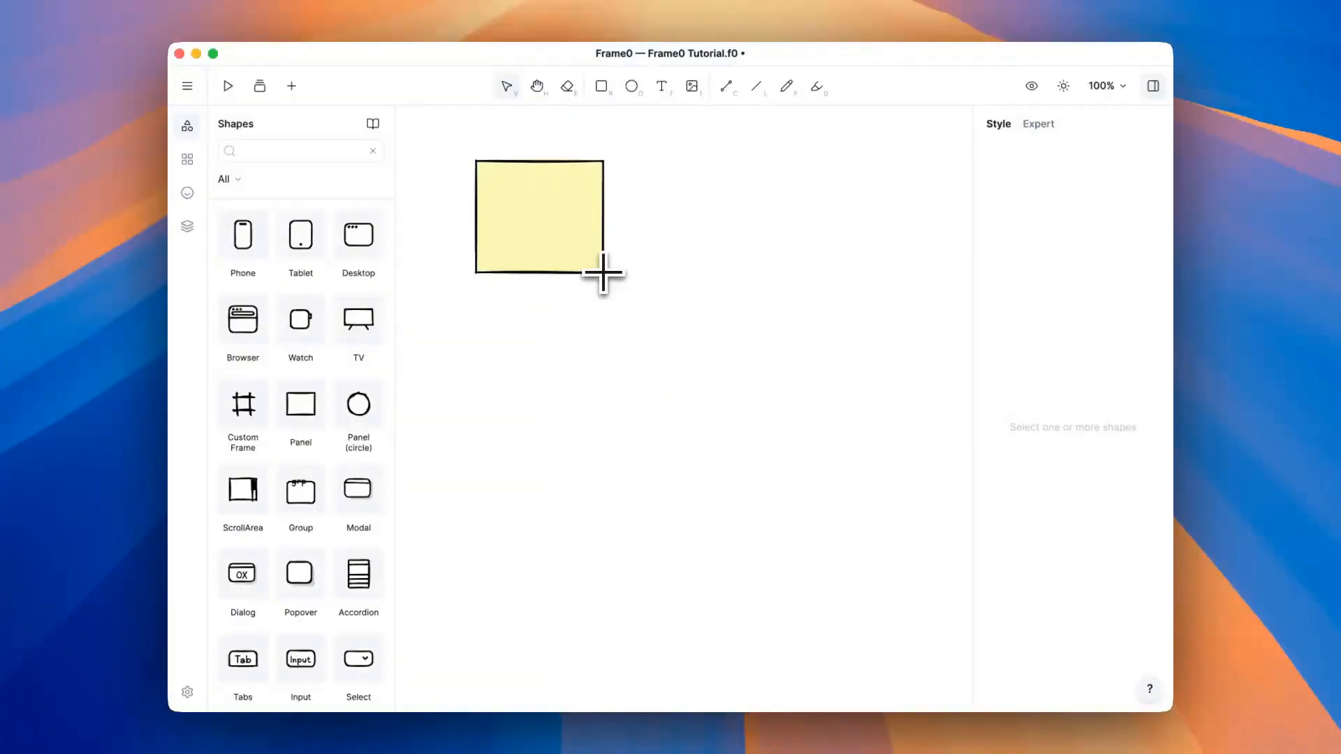
click(631, 86)
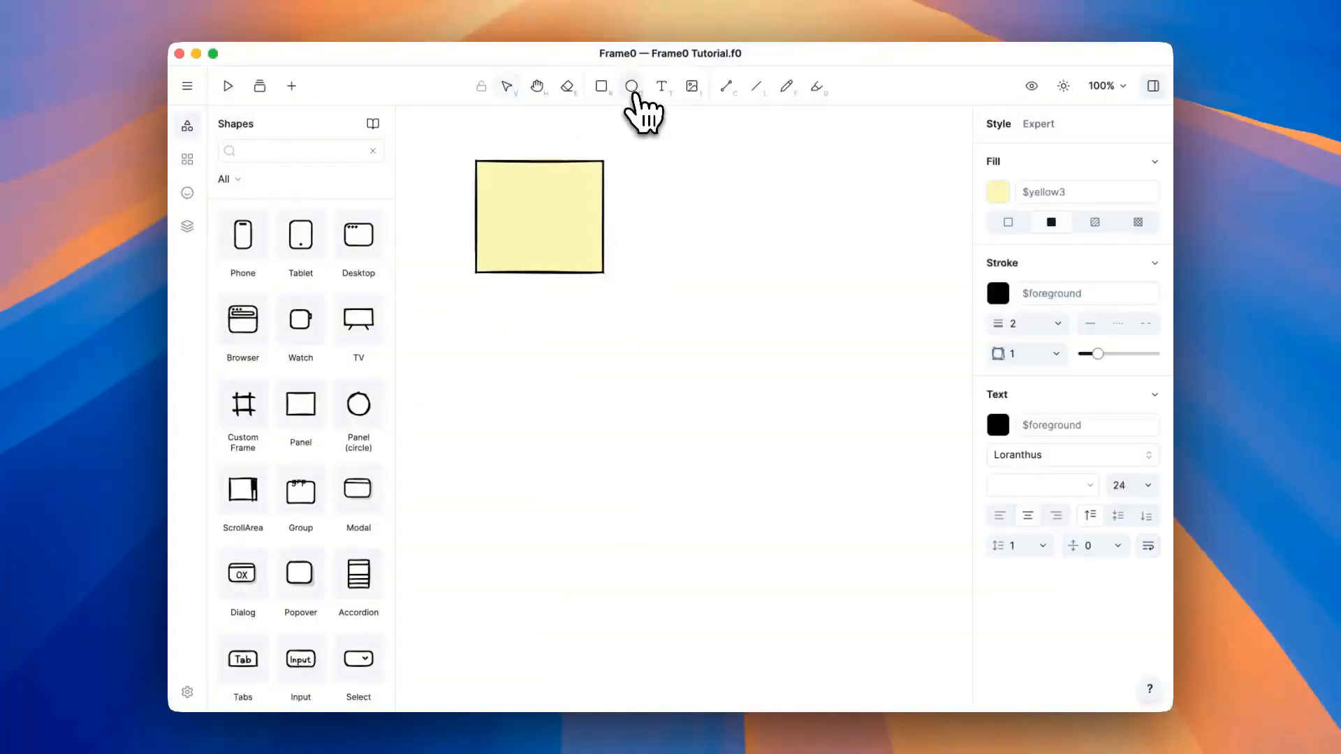
drag(693, 184, 787, 278)
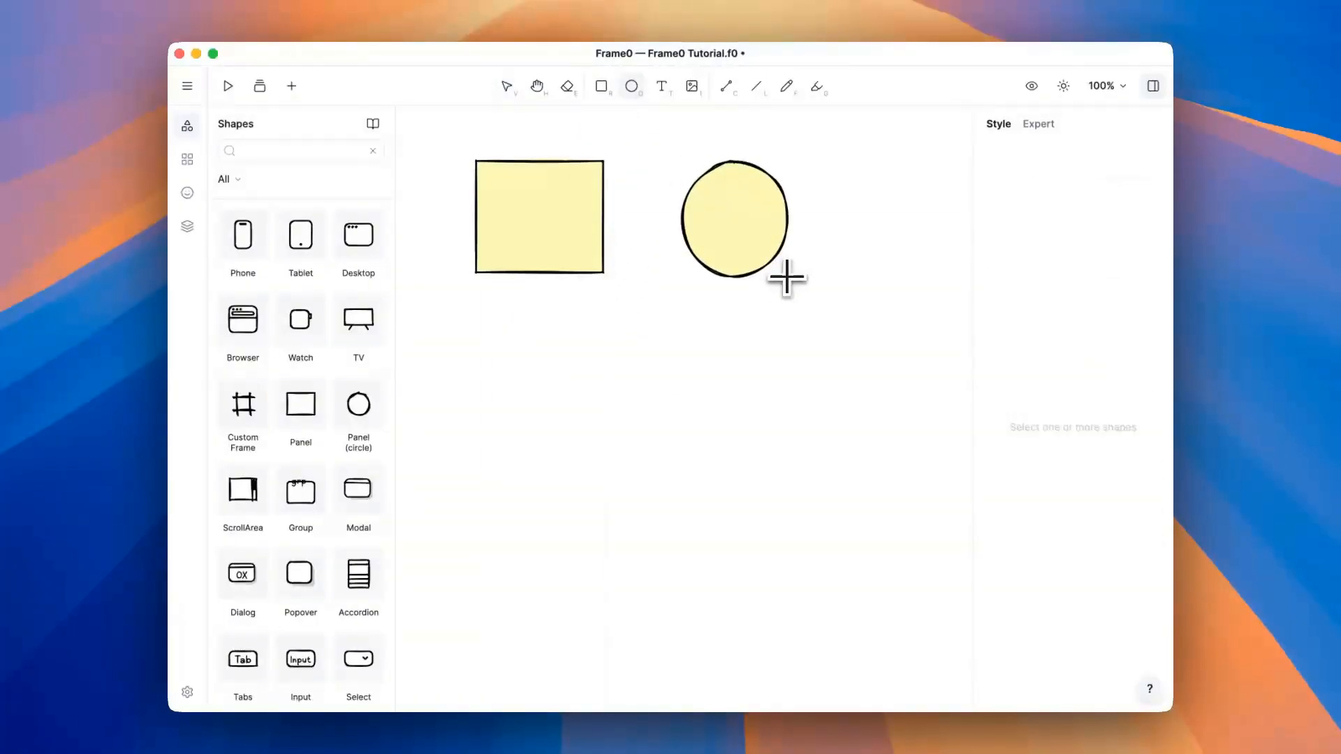
Add two text objects reading "Text", one below the rectangle and one below the ellipse
click(661, 88)
click(511, 358)
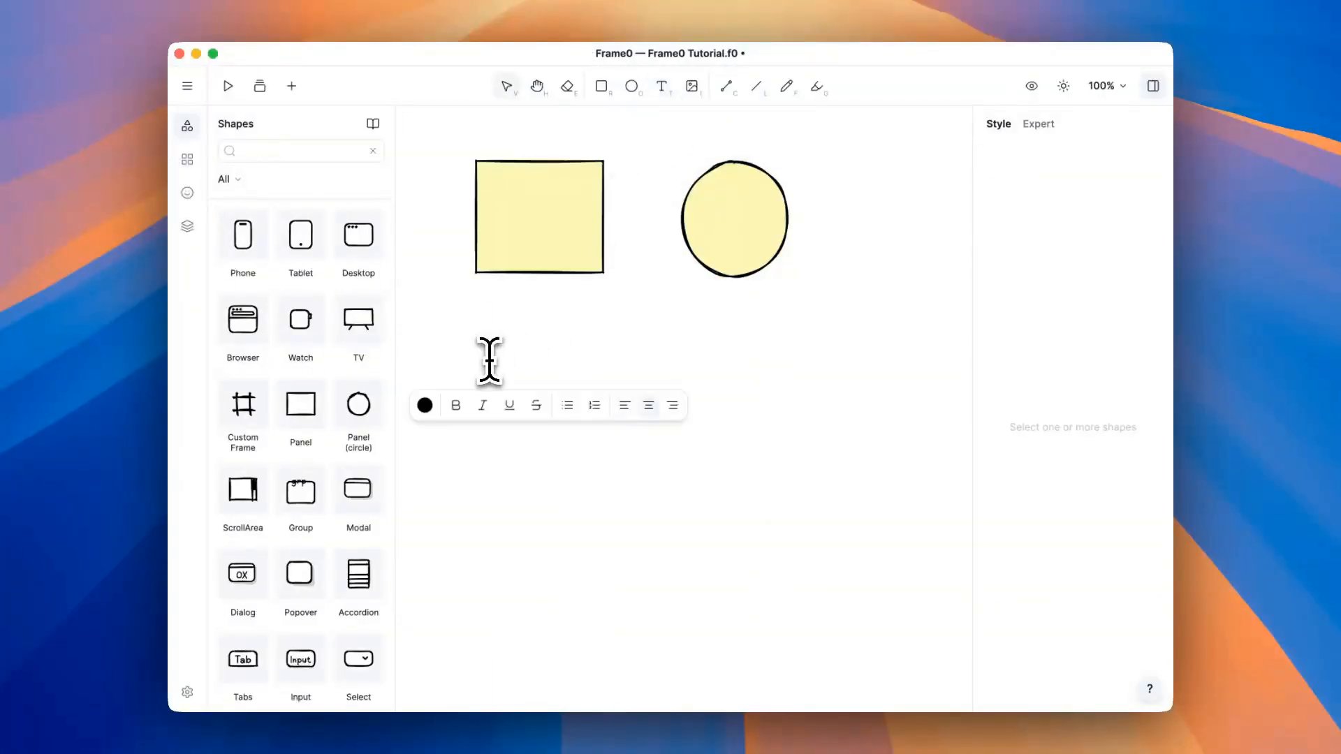
text(Text)
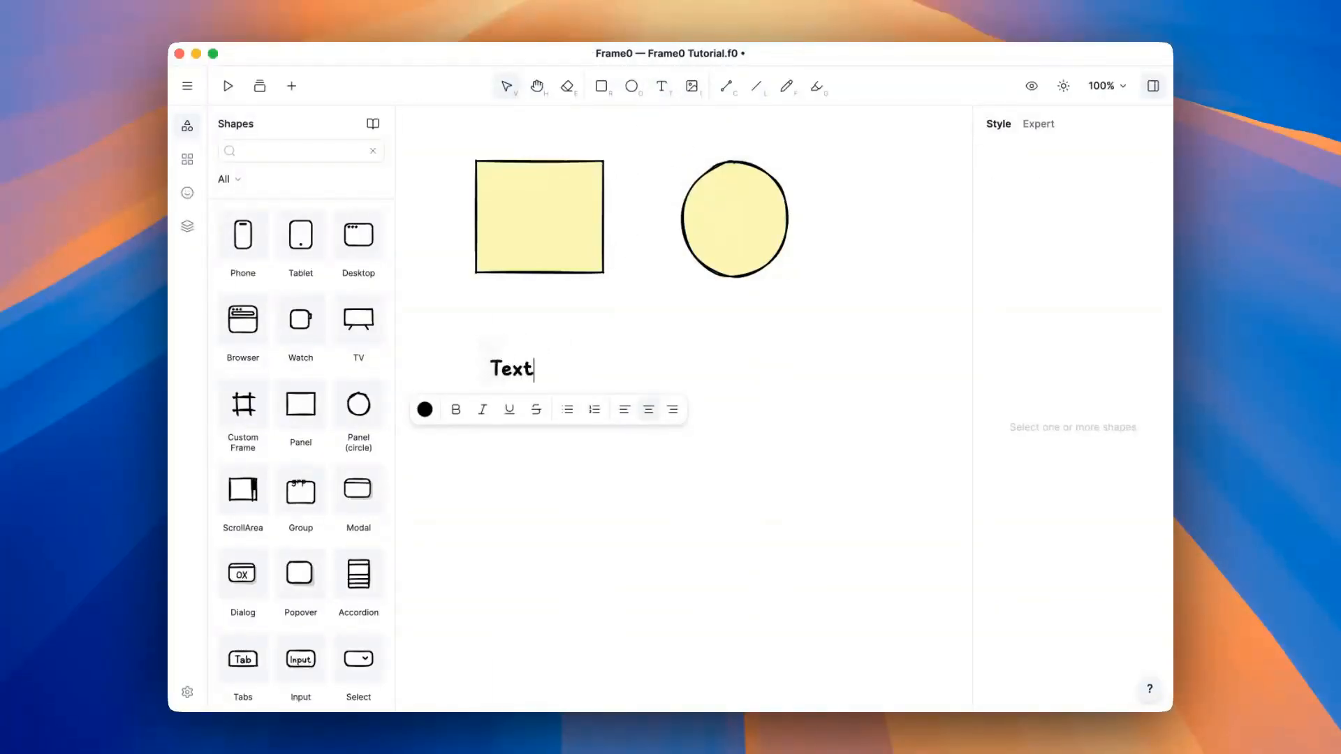
click(557, 358)
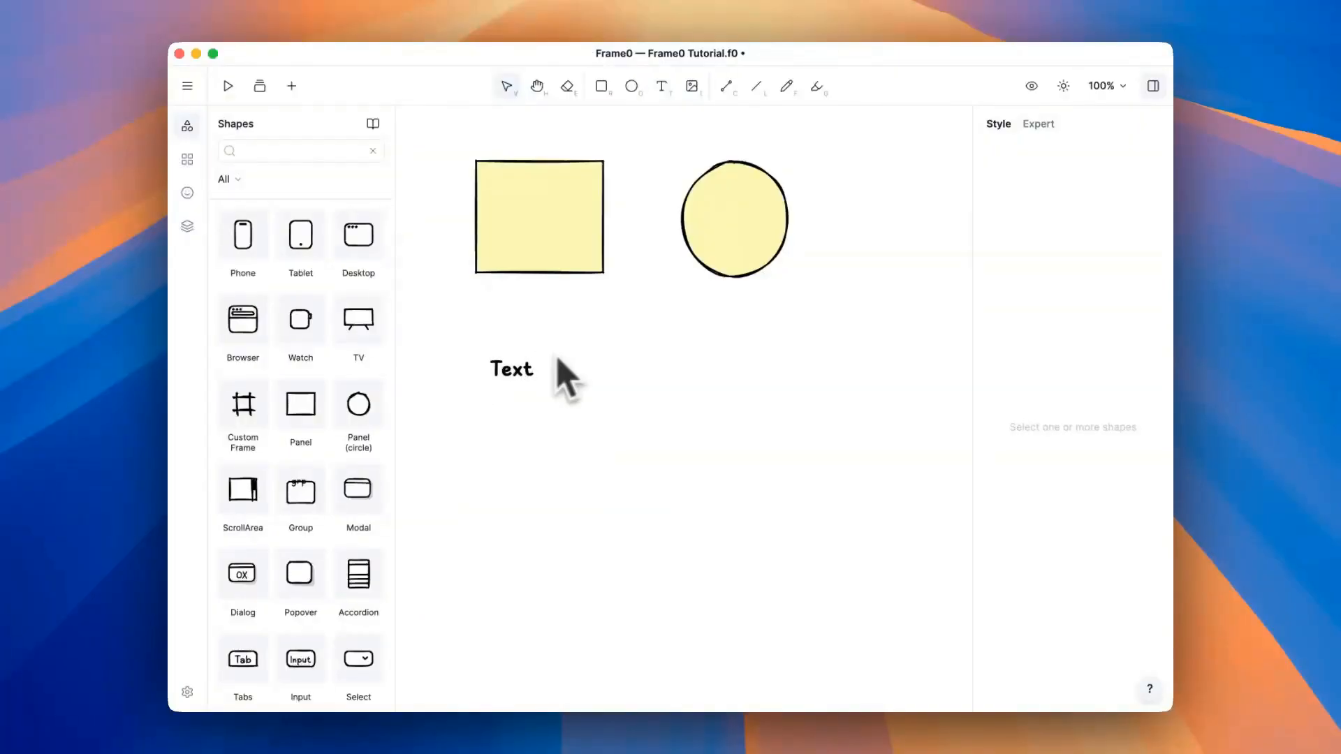
double_click(704, 371)
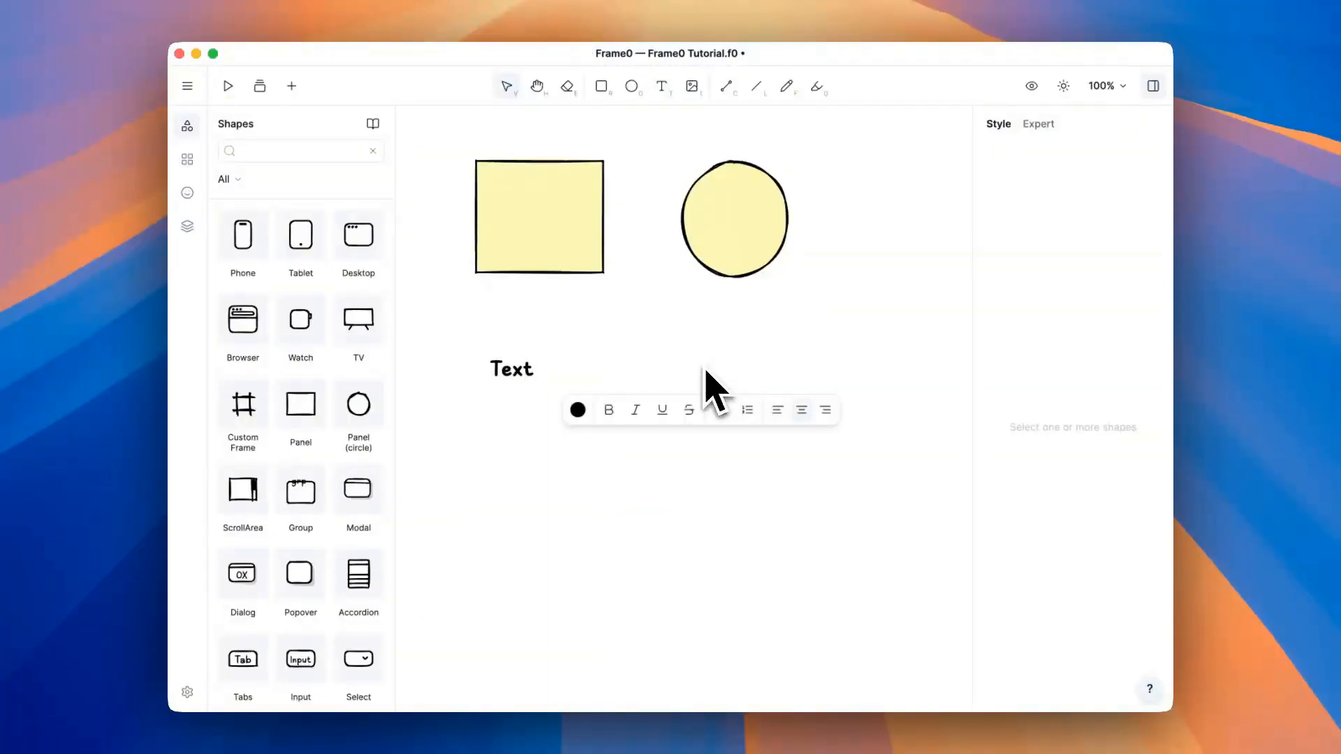
text(Text)
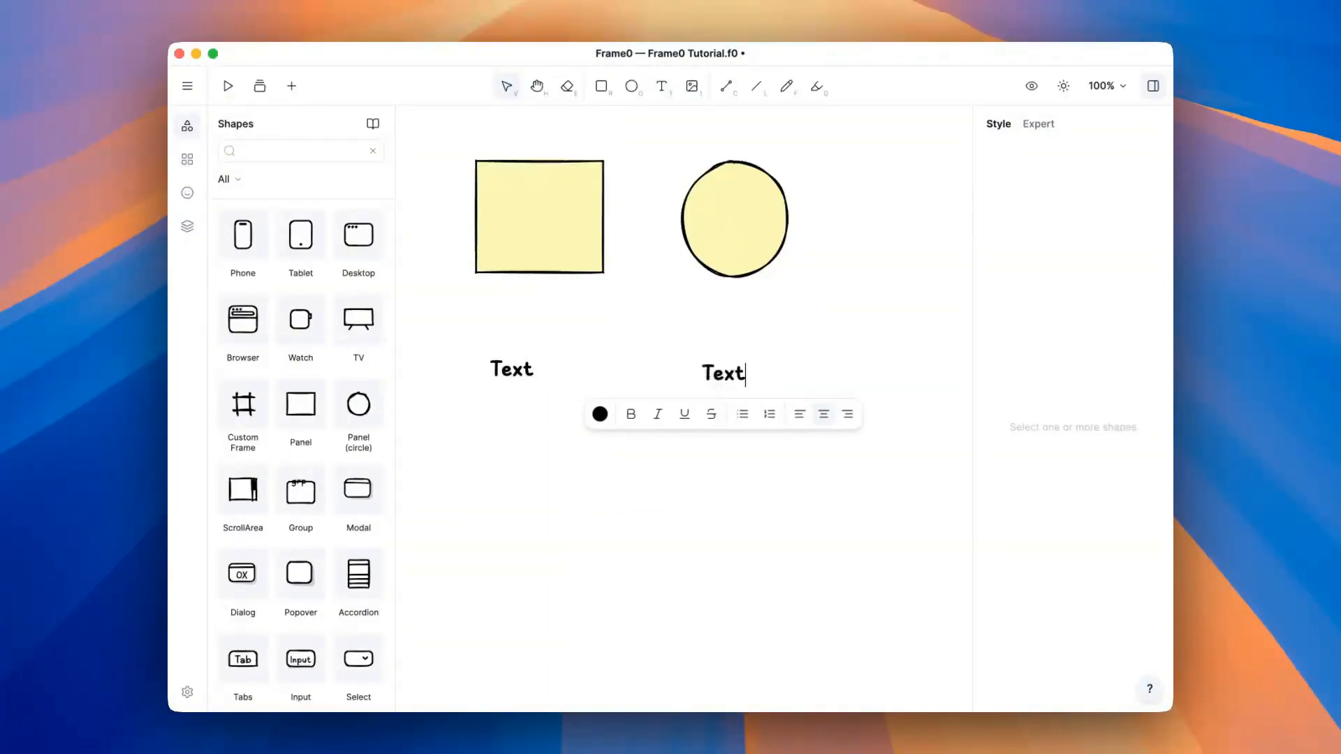
click(795, 360)
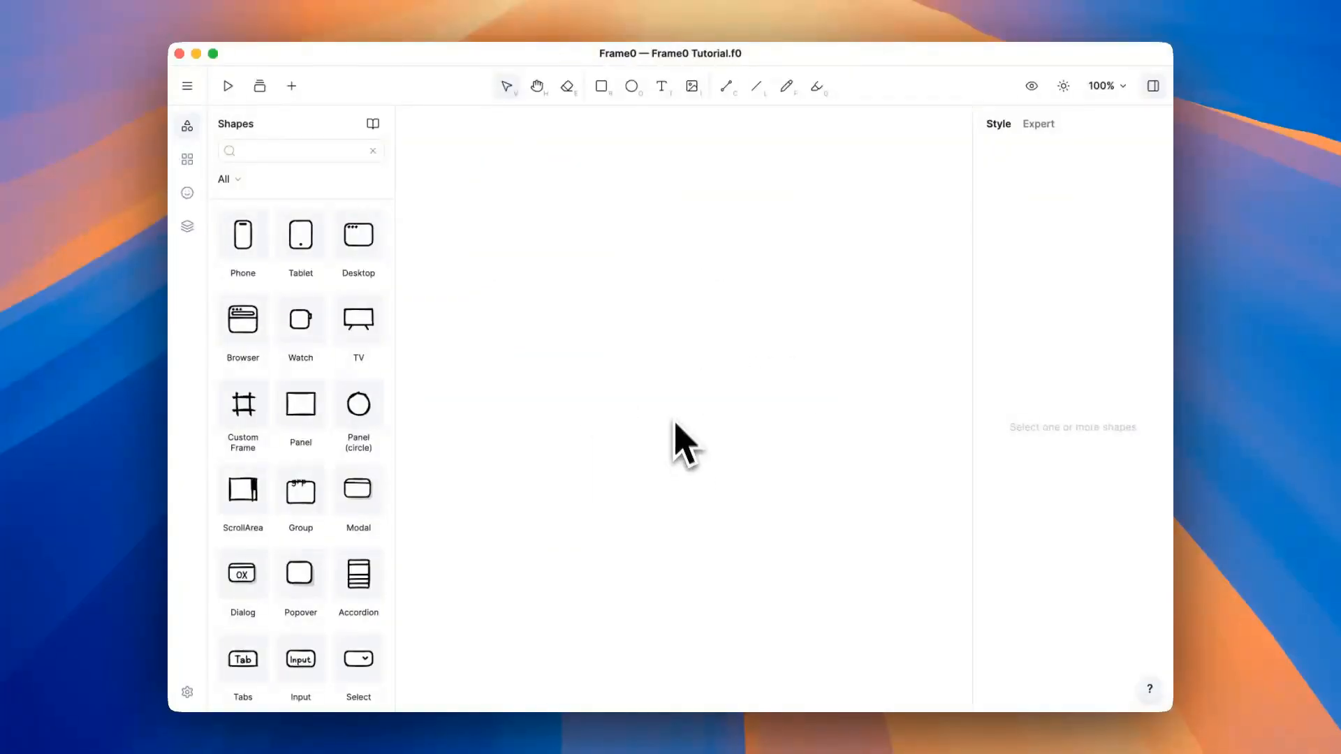
Insert the image Banana.png from the Downloads folder and shrink it to about a third of its size
click(691, 86)
click(532, 278)
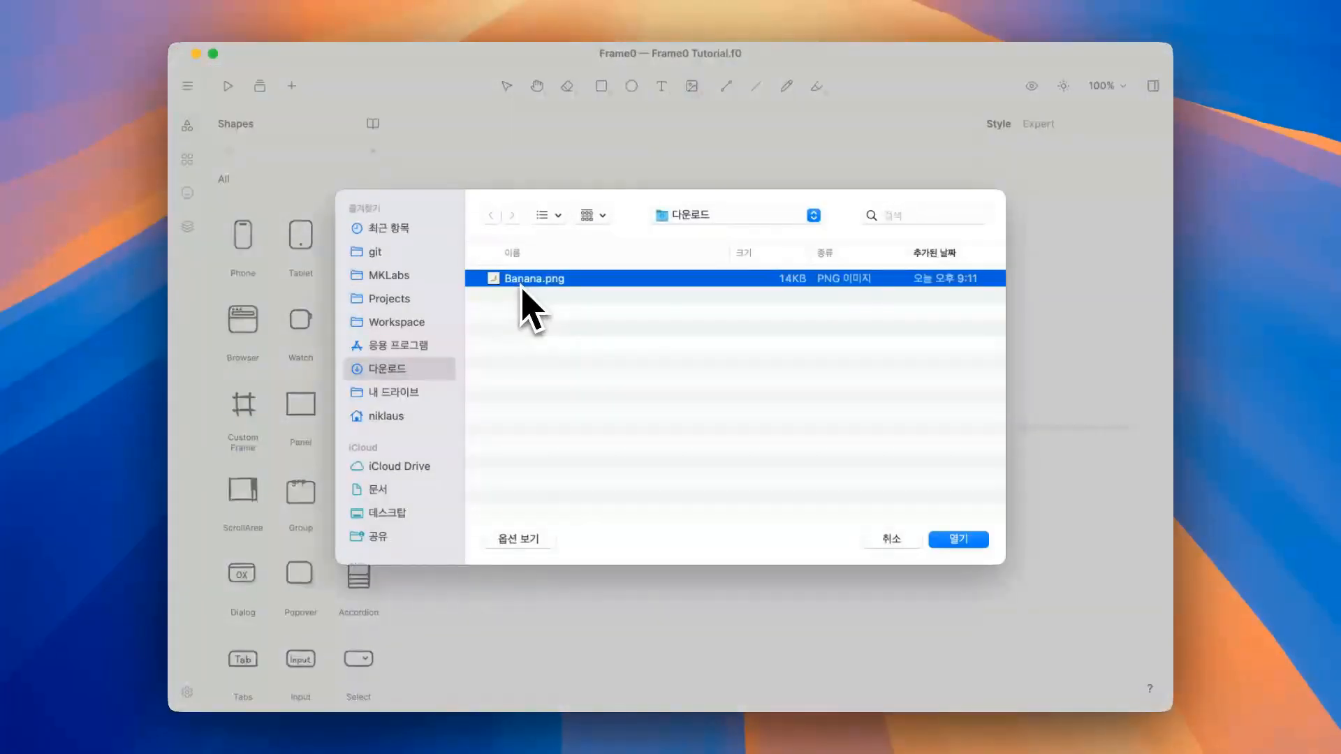
click(957, 539)
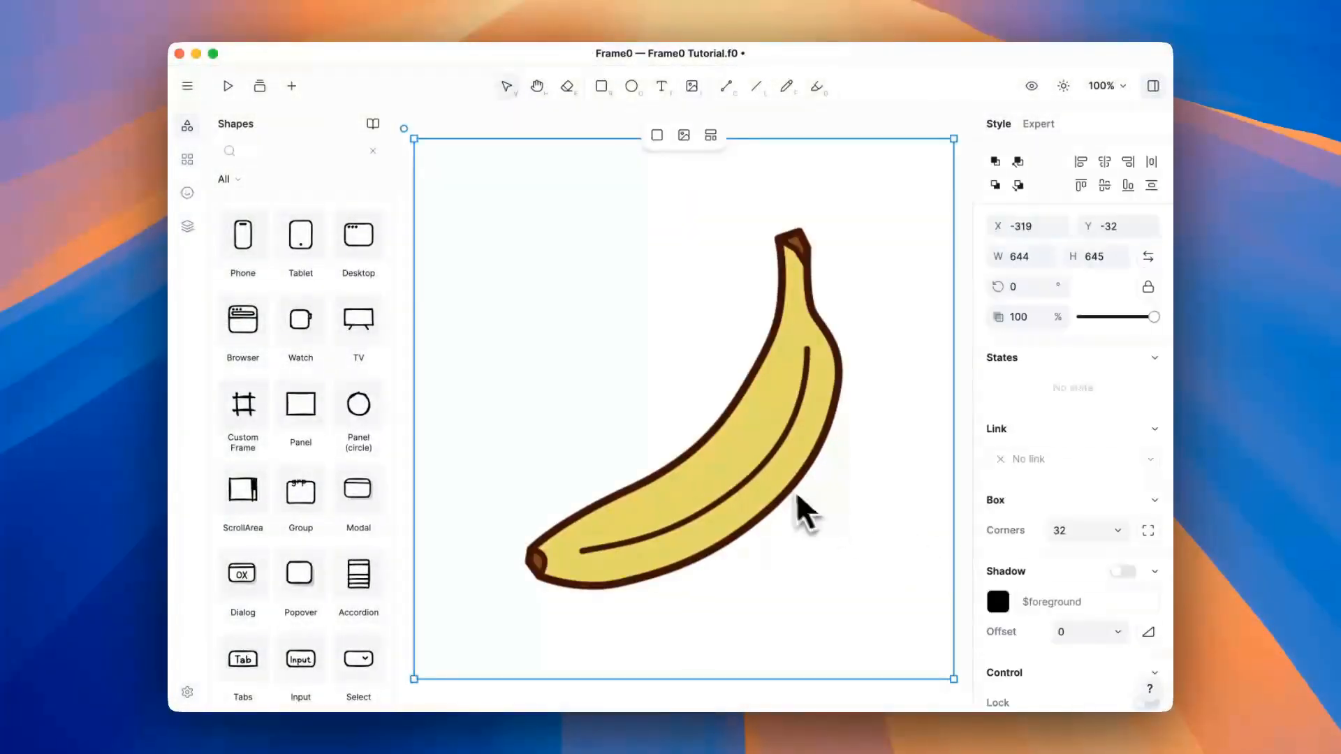
drag(954, 678, 577, 308)
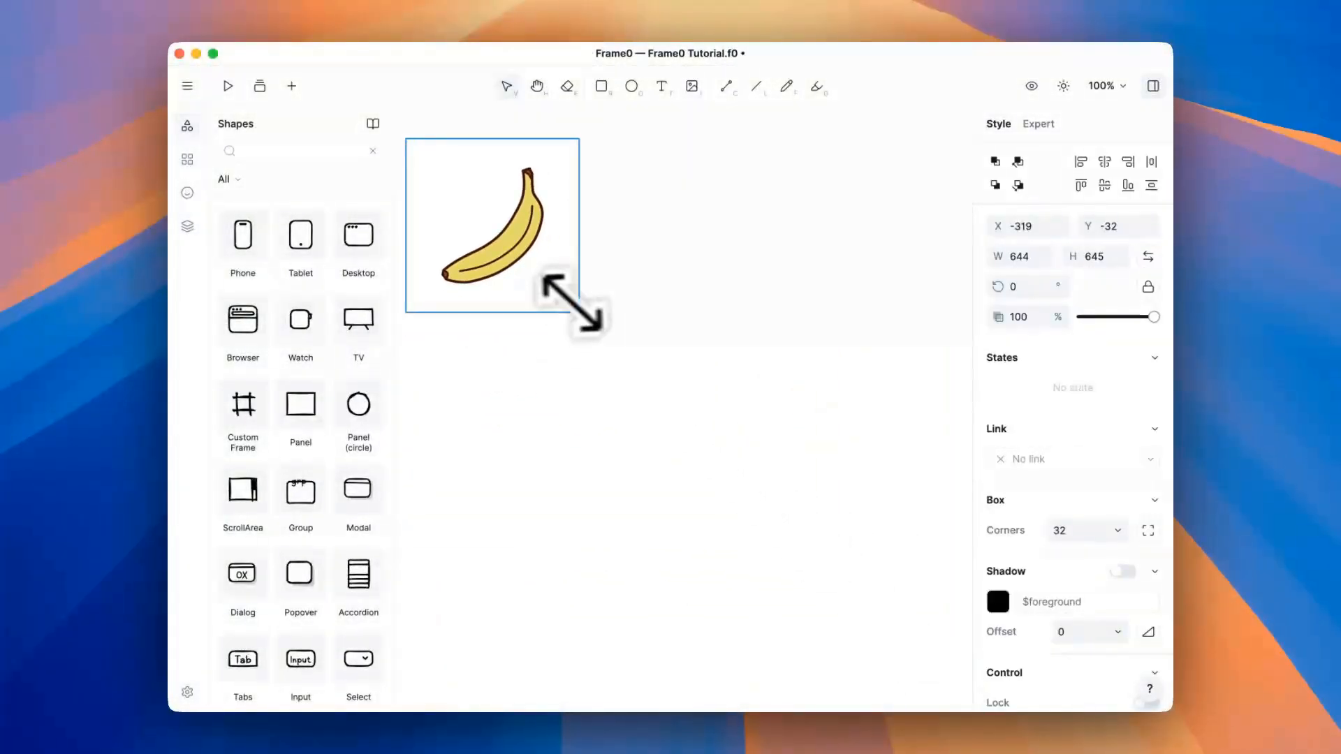
click(628, 375)
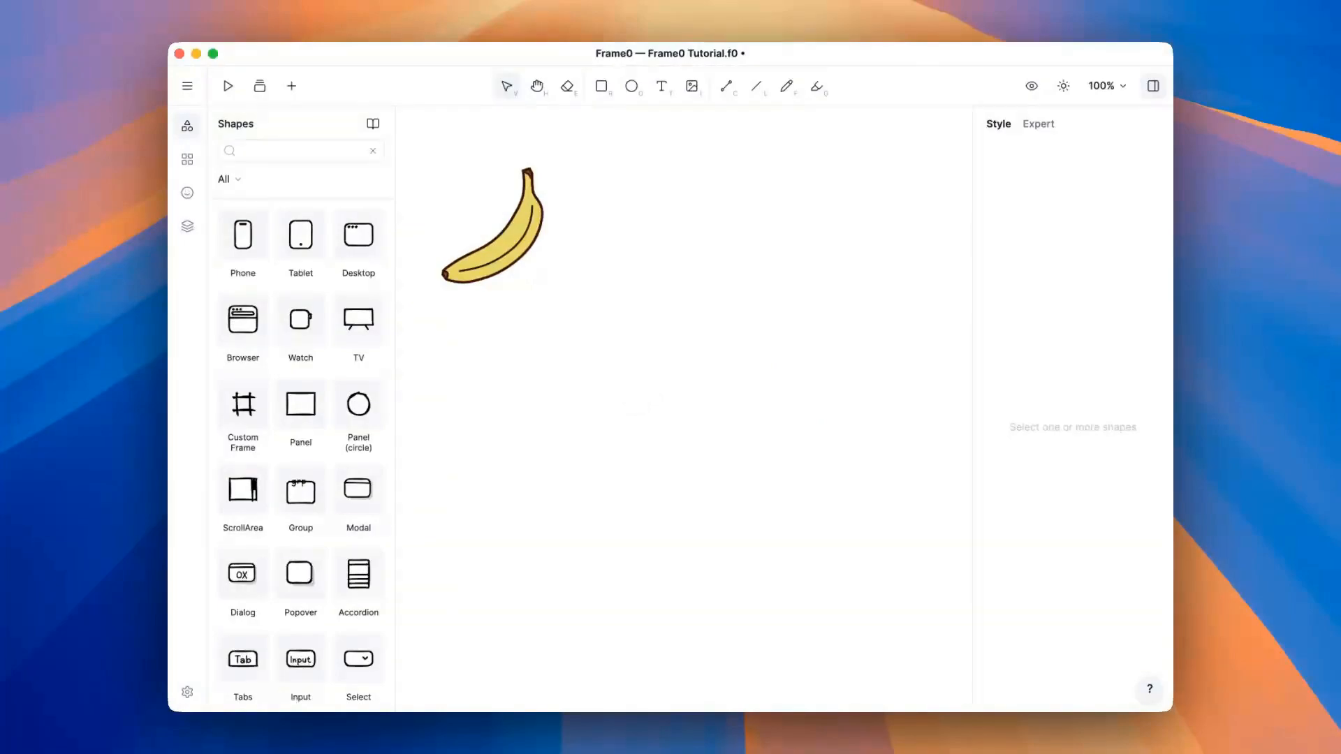
Switch to Finder, add Banana.png from the Downloads folder to the canvas beside the small banana, and adjust its placement
key(super+Tab)
key(super+Tab)
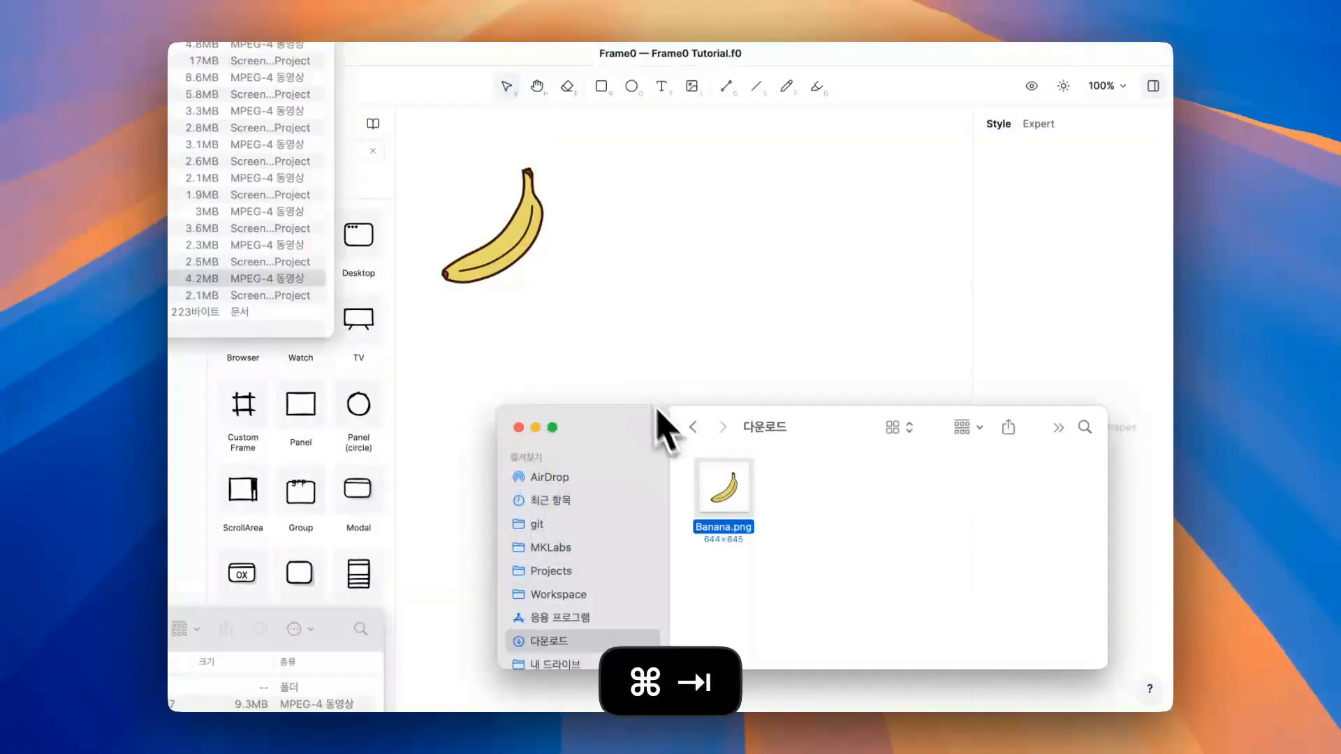
drag(723, 490, 743, 283)
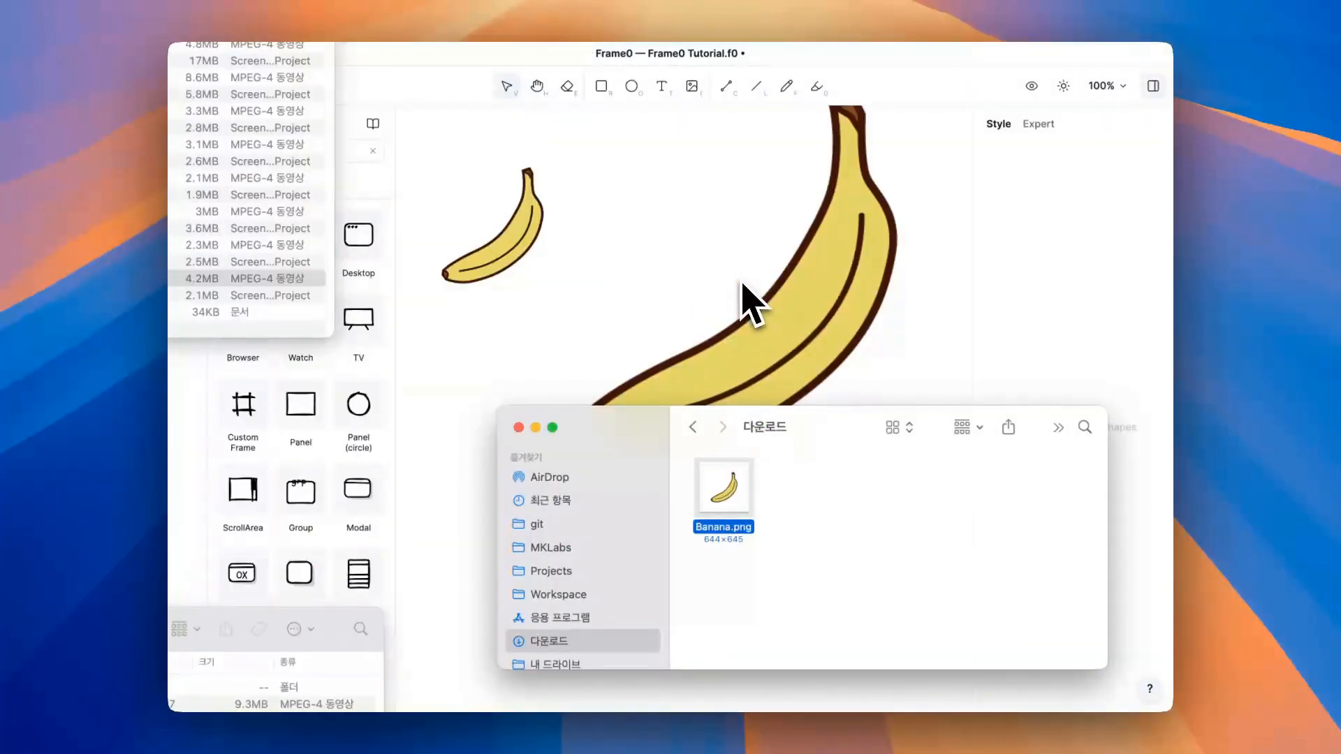
click(742, 283)
drag(866, 244, 773, 392)
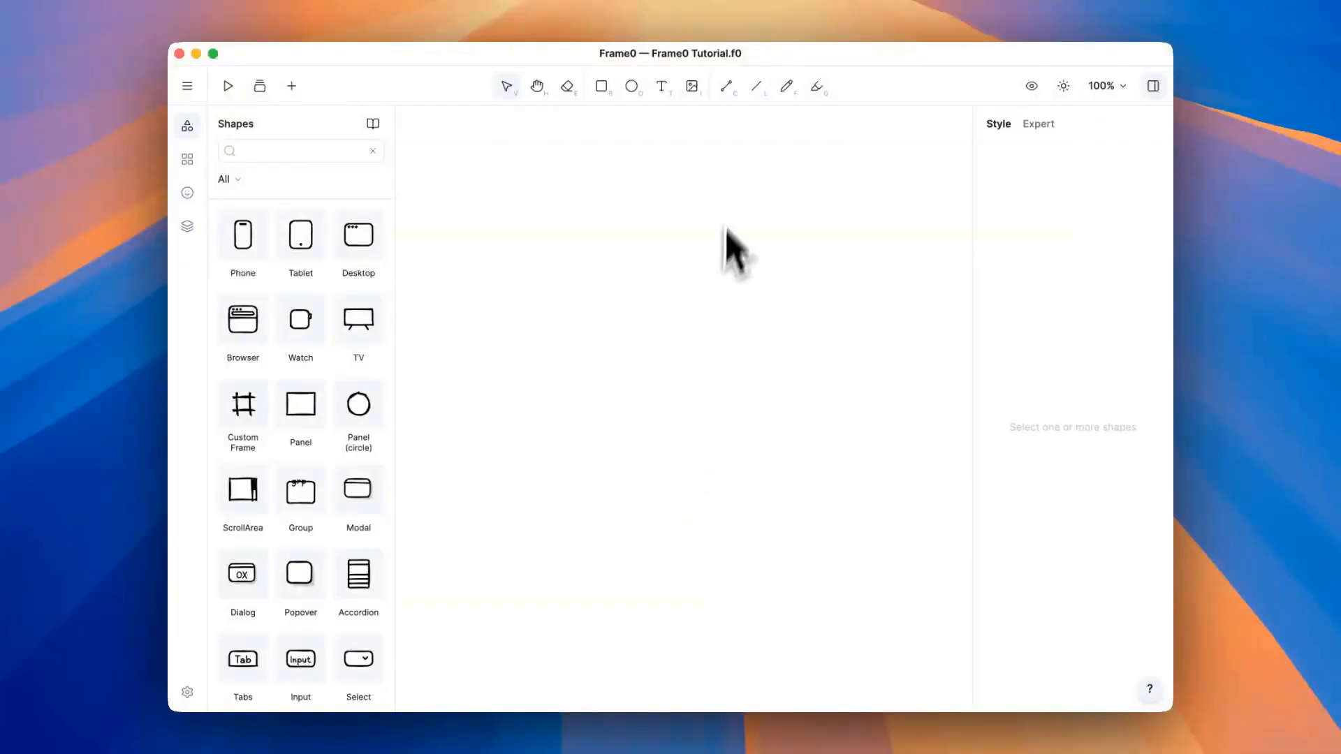
Draw a straight horizontal line near the top of the canvas and a four-segment zigzag line below it
click(757, 86)
drag(533, 183, 806, 184)
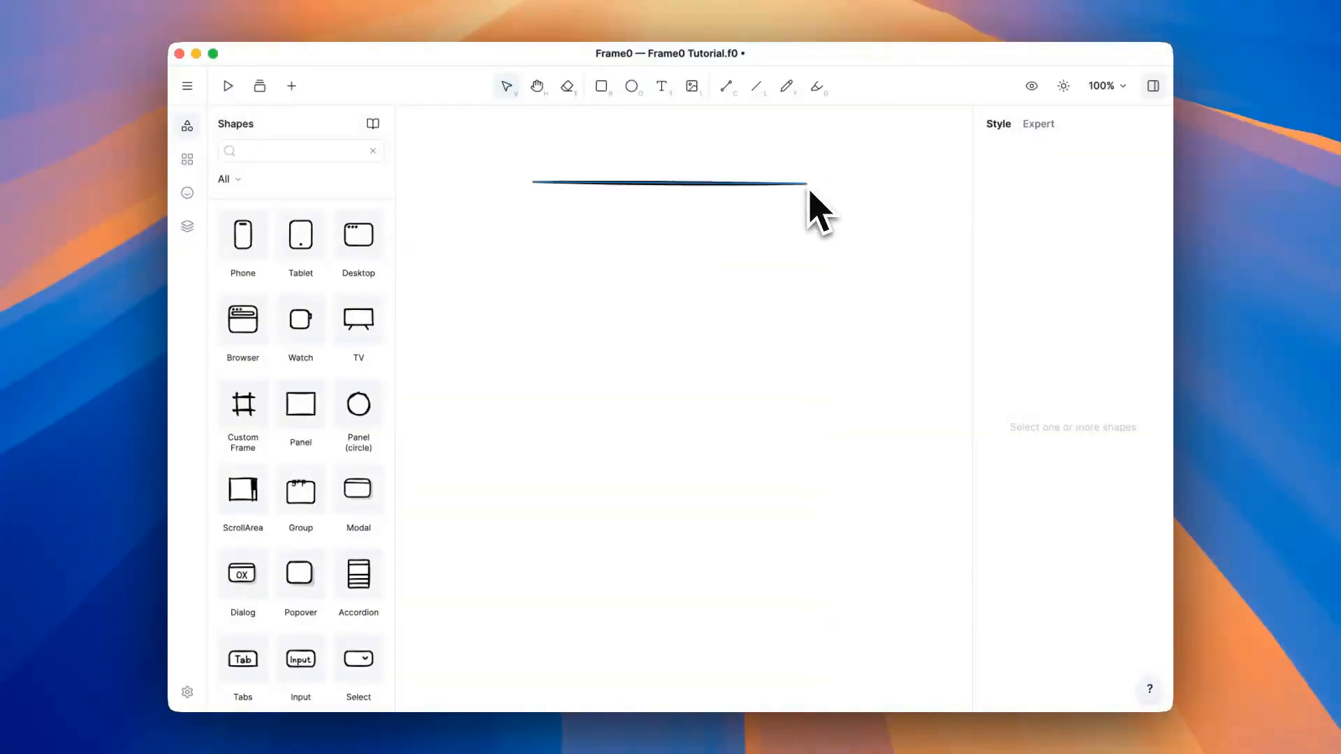
click(756, 86)
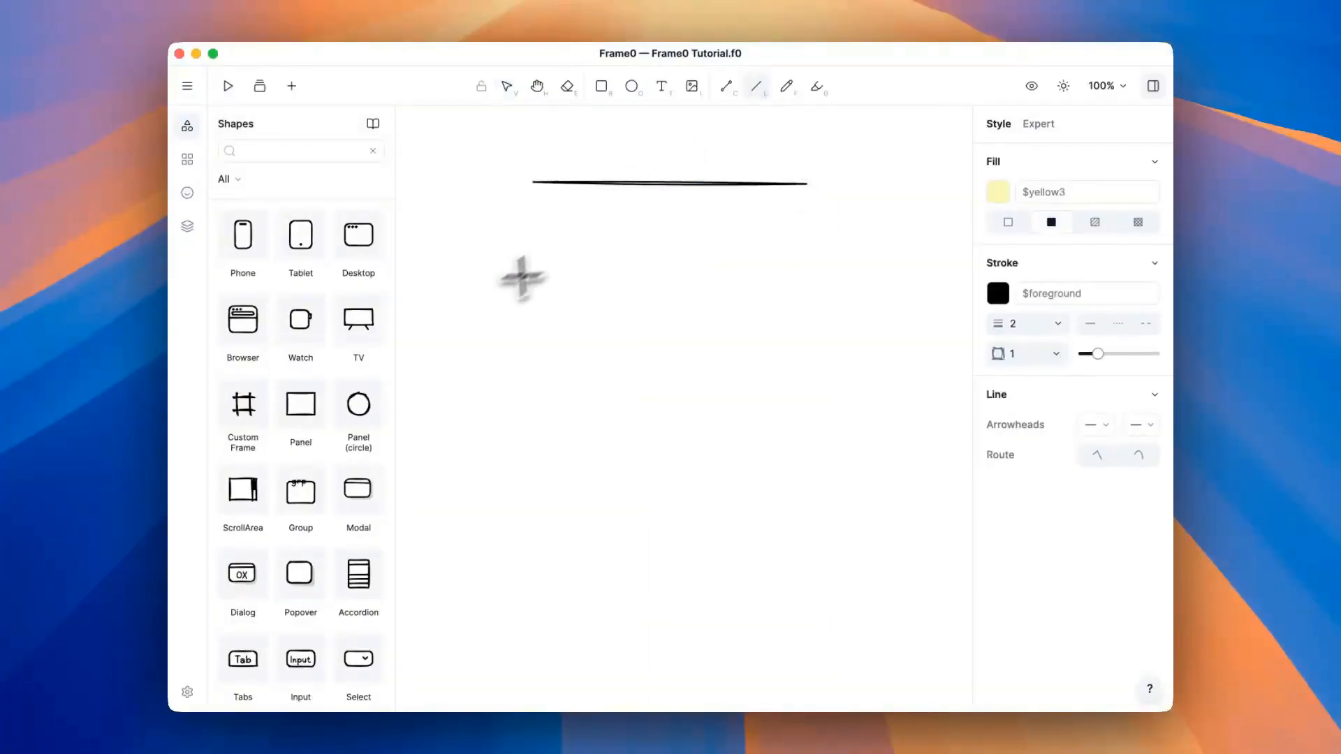
drag(453, 350, 544, 242)
click(544, 242)
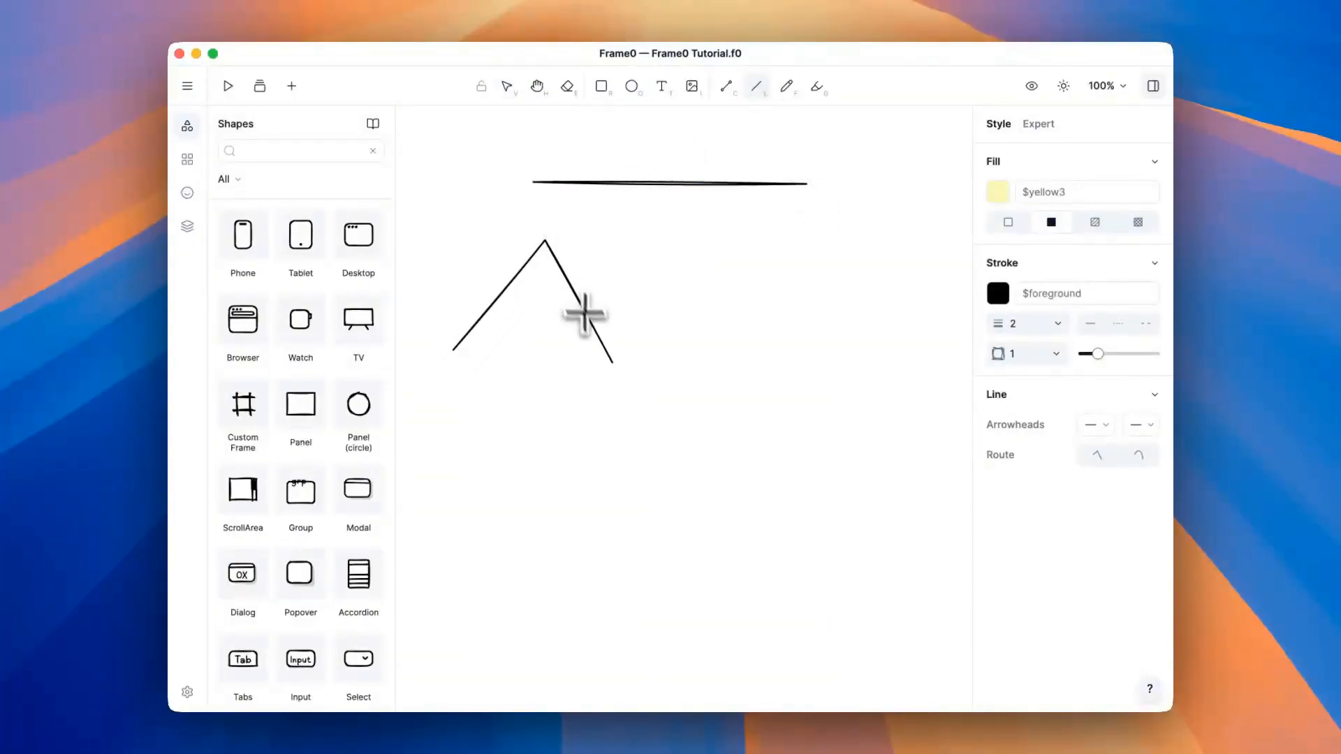
click(623, 377)
click(737, 245)
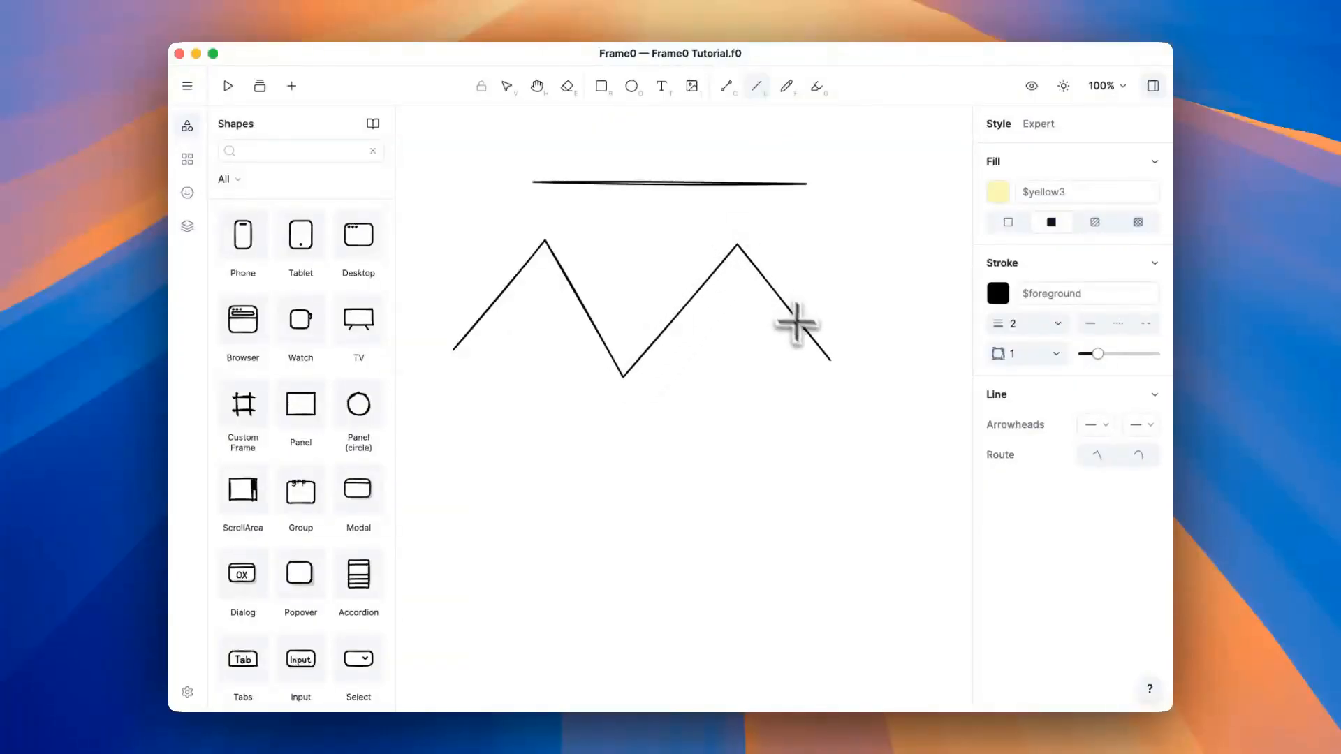
double_click(856, 385)
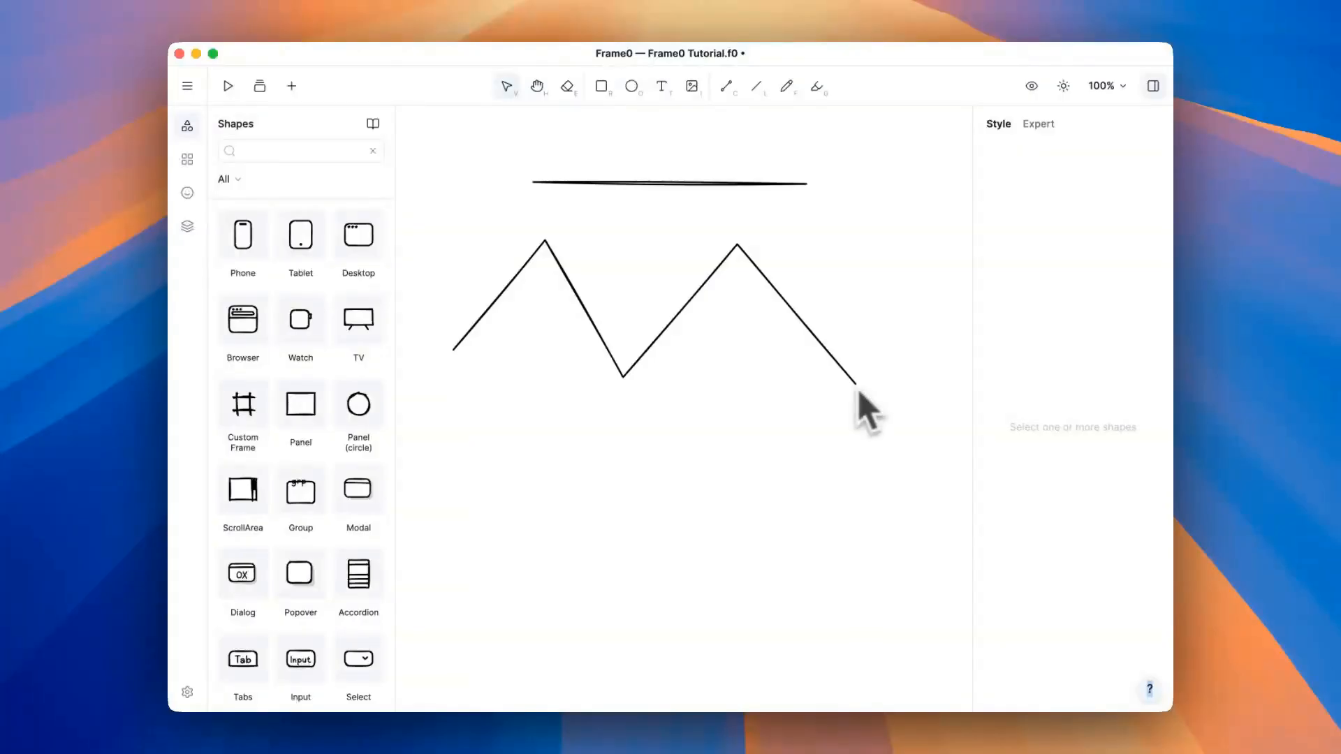
Draw a closed three-sided shape with the Line tool in the empty area below the zigzag
click(756, 86)
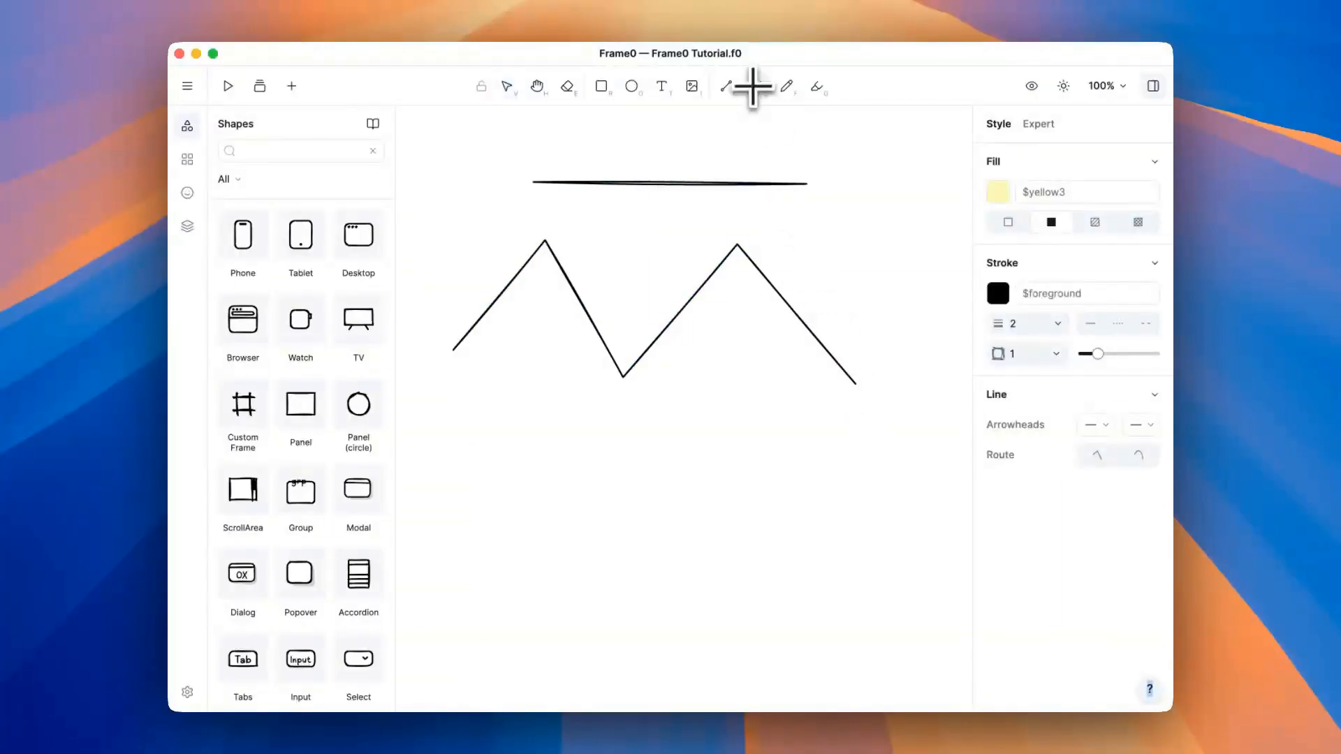
drag(521, 596, 753, 405)
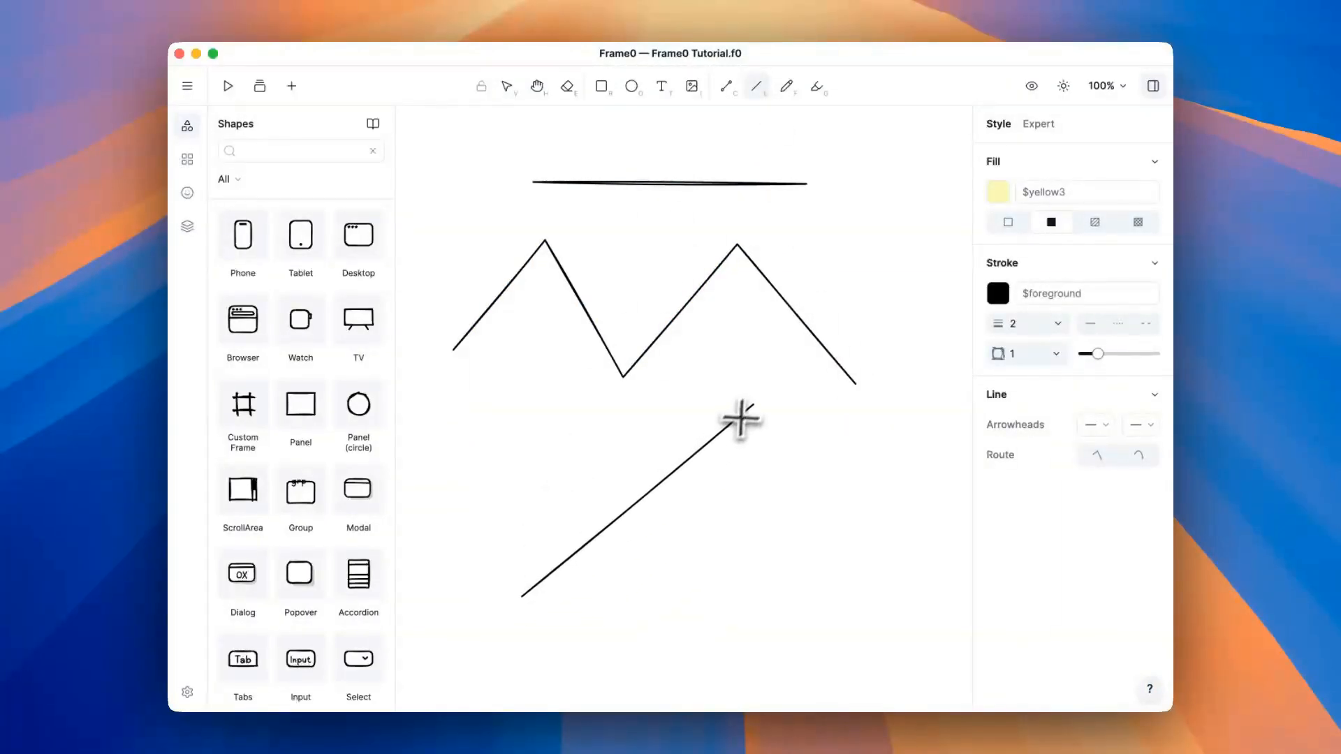
click(753, 405)
click(762, 627)
click(525, 602)
key(Escape)
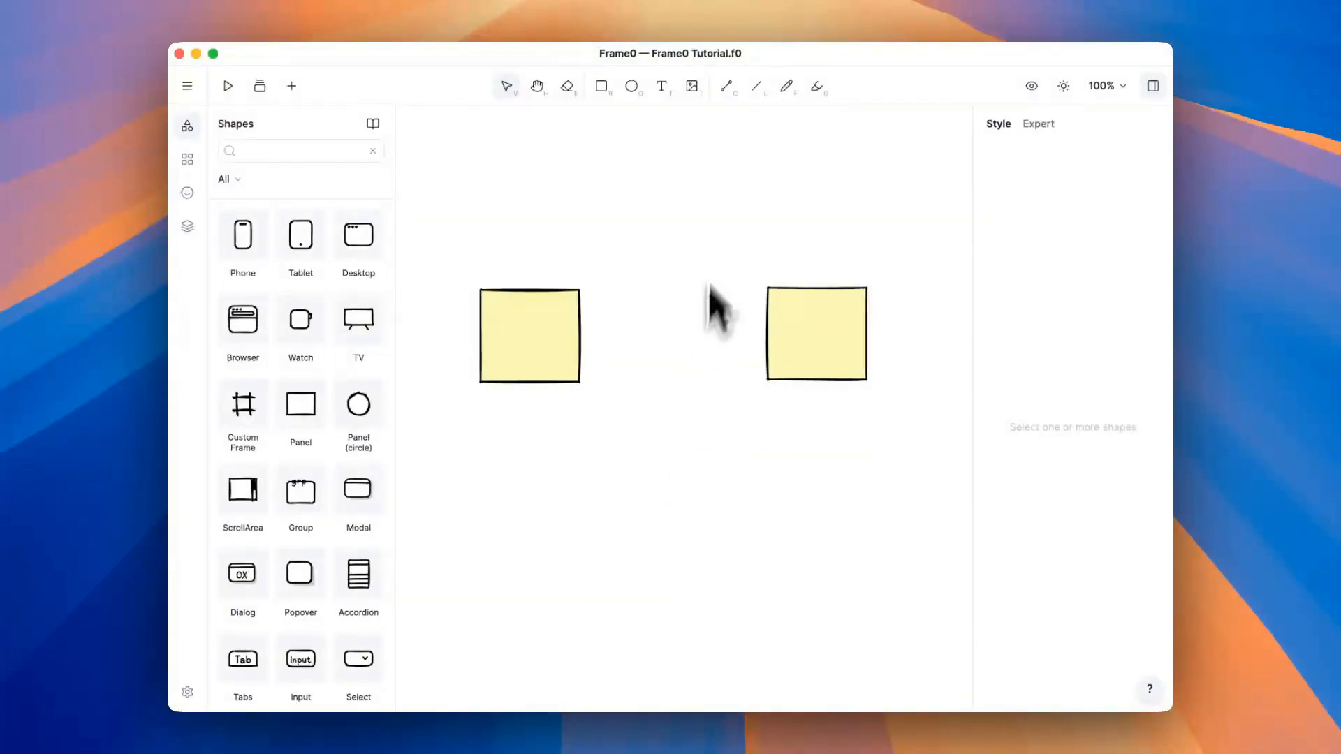
Link the left square to the right one with a connector and choose different arrowhead styles for its end and start
click(726, 86)
drag(541, 333, 819, 342)
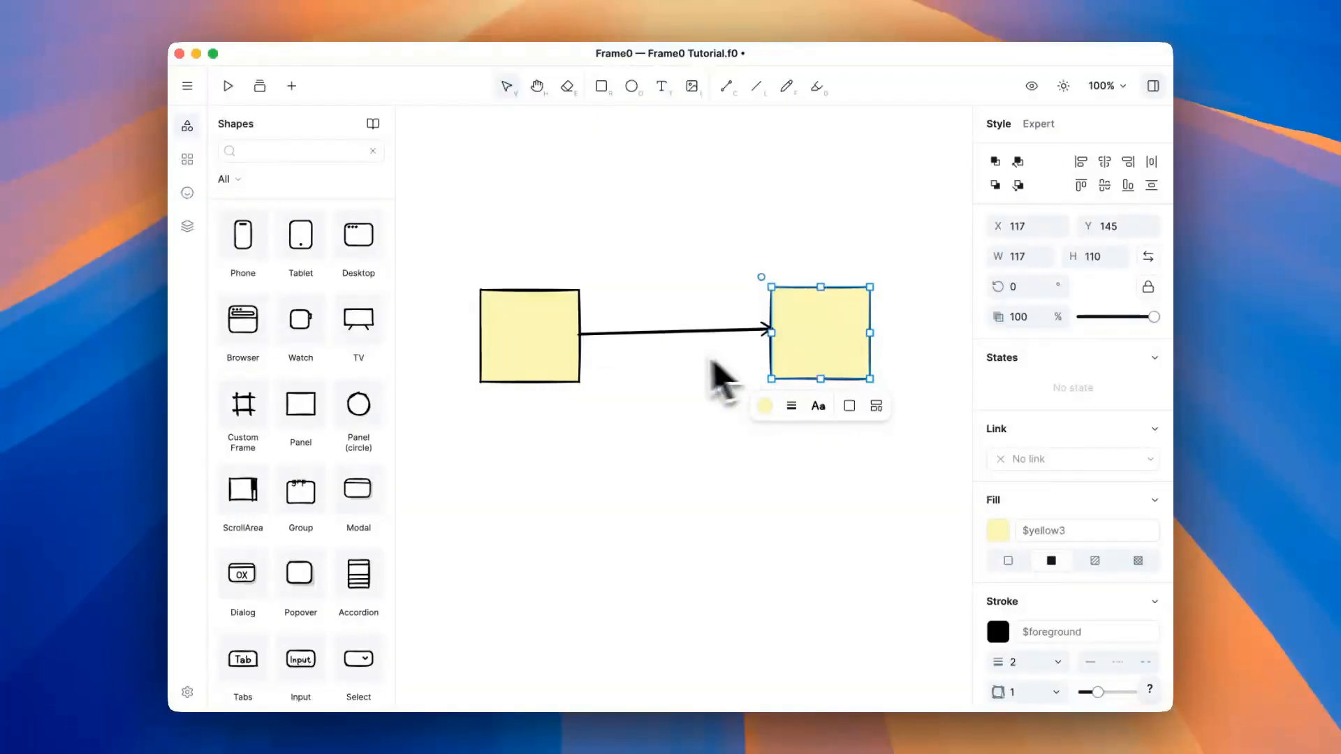
click(676, 333)
click(689, 365)
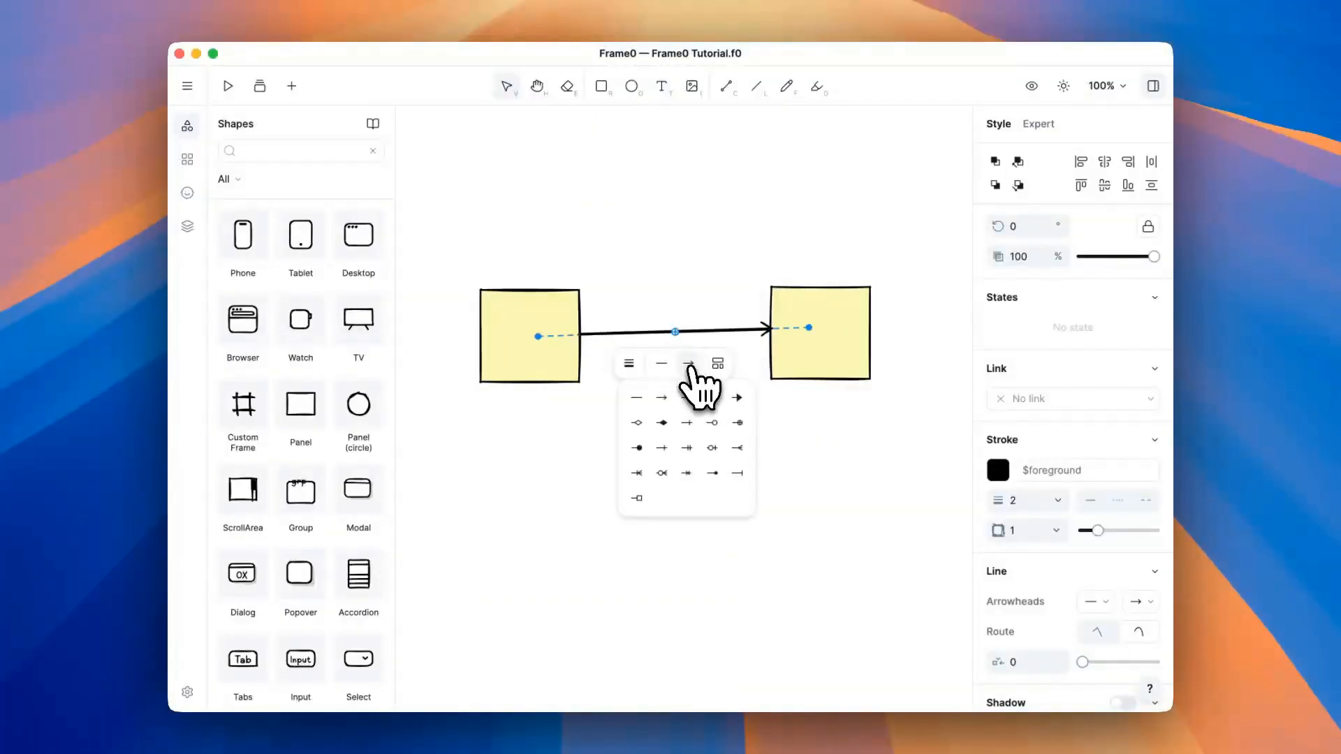
click(715, 398)
click(661, 363)
click(609, 423)
click(679, 454)
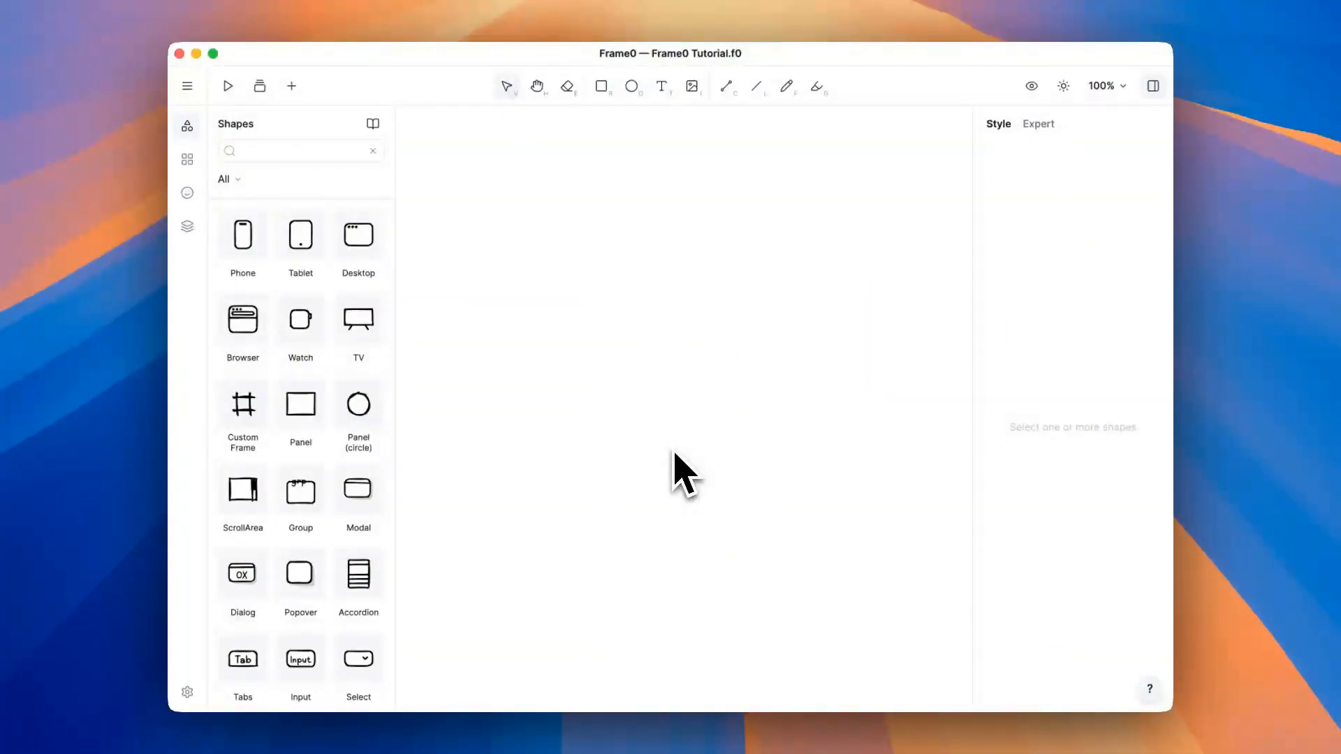
Draw a freehand looping curve in the upper canvas and a closed heart shape filled with light yellow below it
click(786, 86)
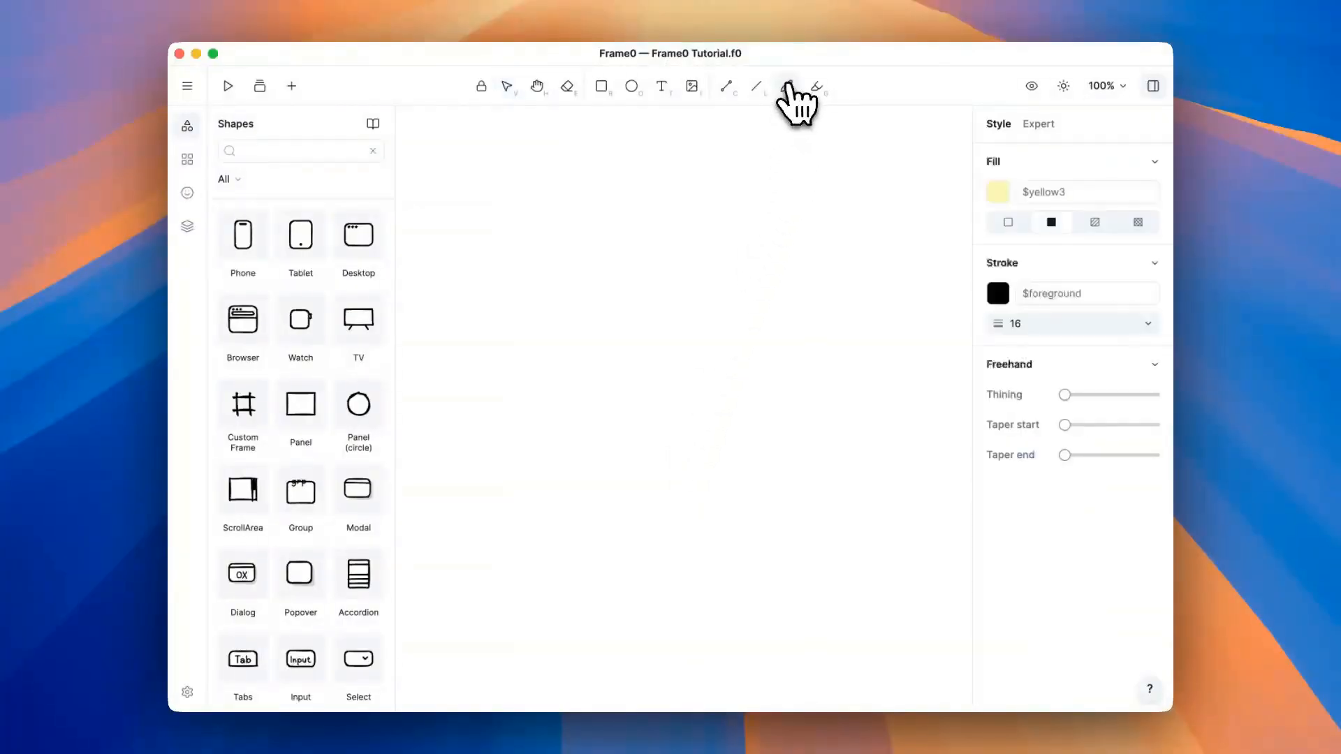
mouse_move(620, 281)
mouse_down()
mouse_move(582, 239)
mouse_move(661, 170)
mouse_move(686, 248)
mouse_move(657, 218)
mouse_move(736, 198)
mouse_move(771, 269)
mouse_move(694, 329)
mouse_up()
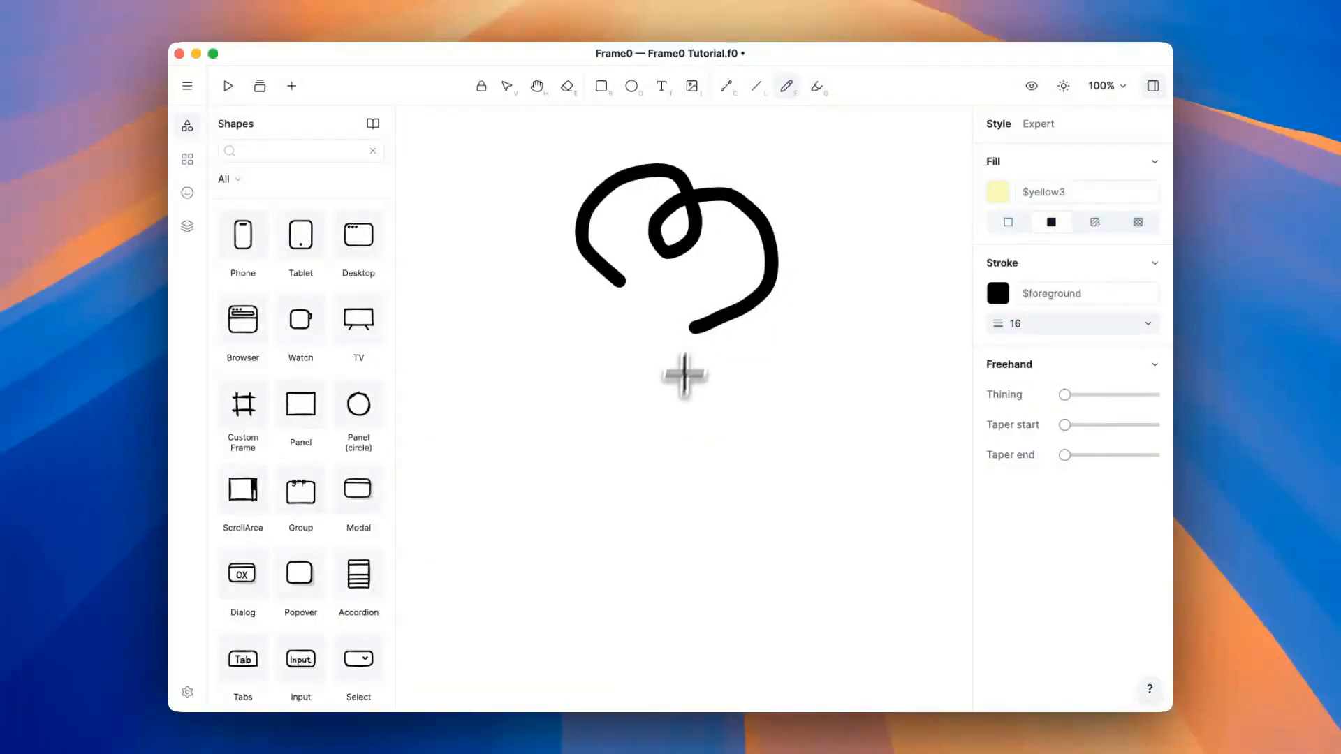
mouse_move(669, 547)
mouse_down()
mouse_move(592, 469)
mouse_move(626, 379)
mouse_move(688, 425)
mouse_move(768, 413)
mouse_move(741, 492)
mouse_up()
drag(679, 536, 669, 543)
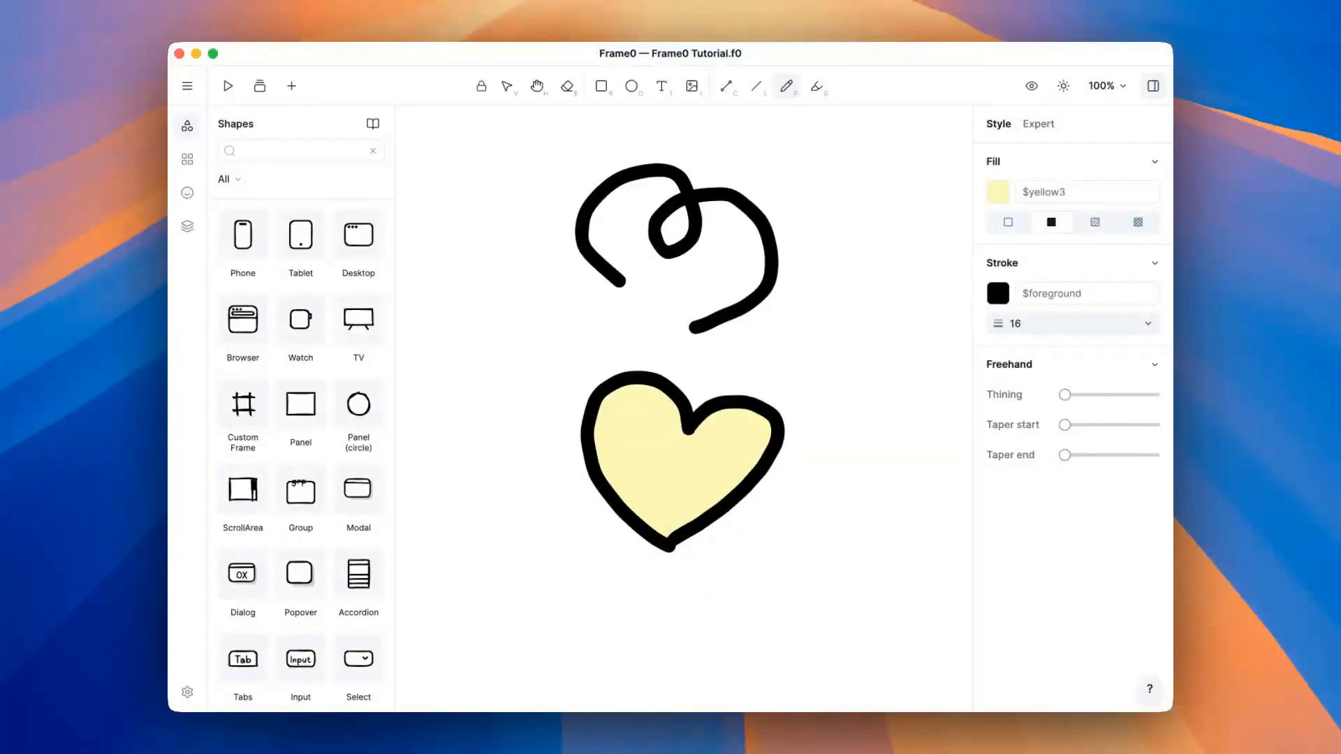
Taper both ends of the looping curve to just under halfway and add a yellow highlighter stroke across the curve's right part
key(v)
click(753, 326)
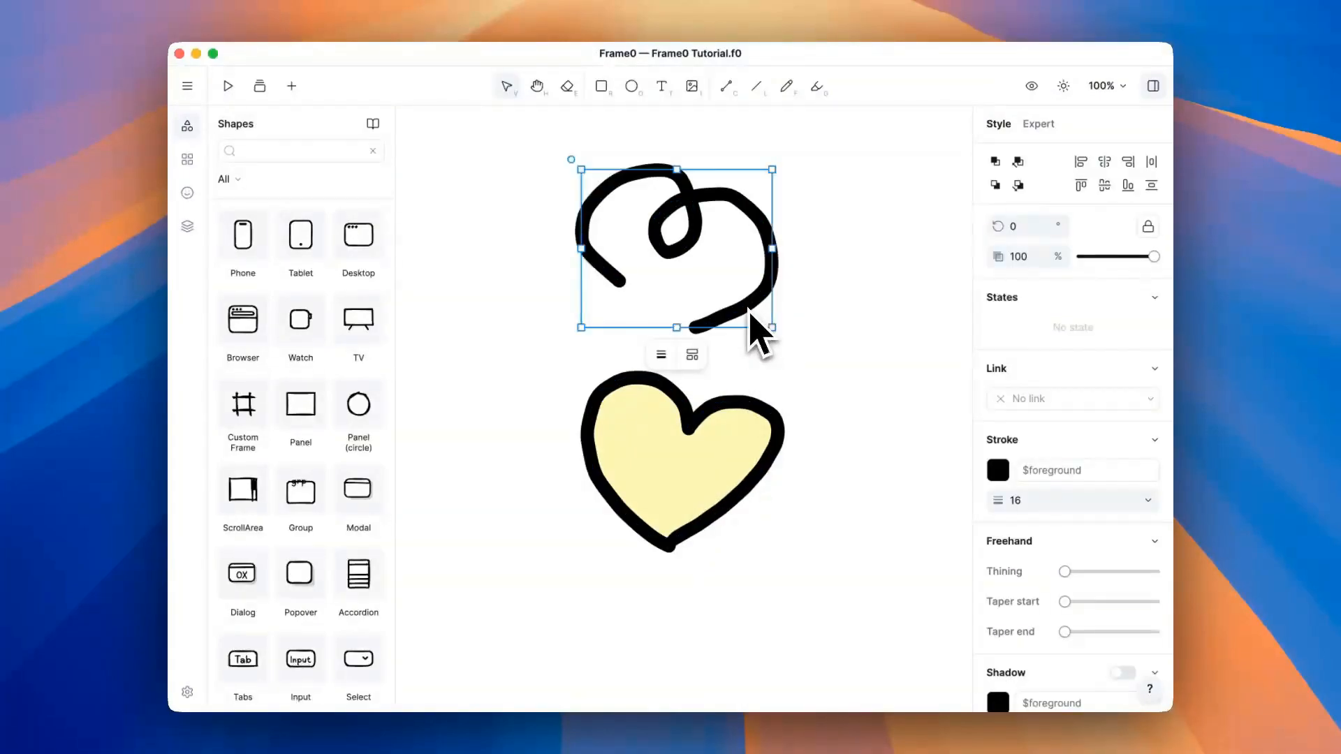
mouse_move(1065, 573)
mouse_down()
mouse_move(1161, 575)
mouse_move(1065, 572)
mouse_move(1071, 601)
mouse_move(1105, 601)
mouse_move(1082, 633)
mouse_move(1103, 633)
mouse_up()
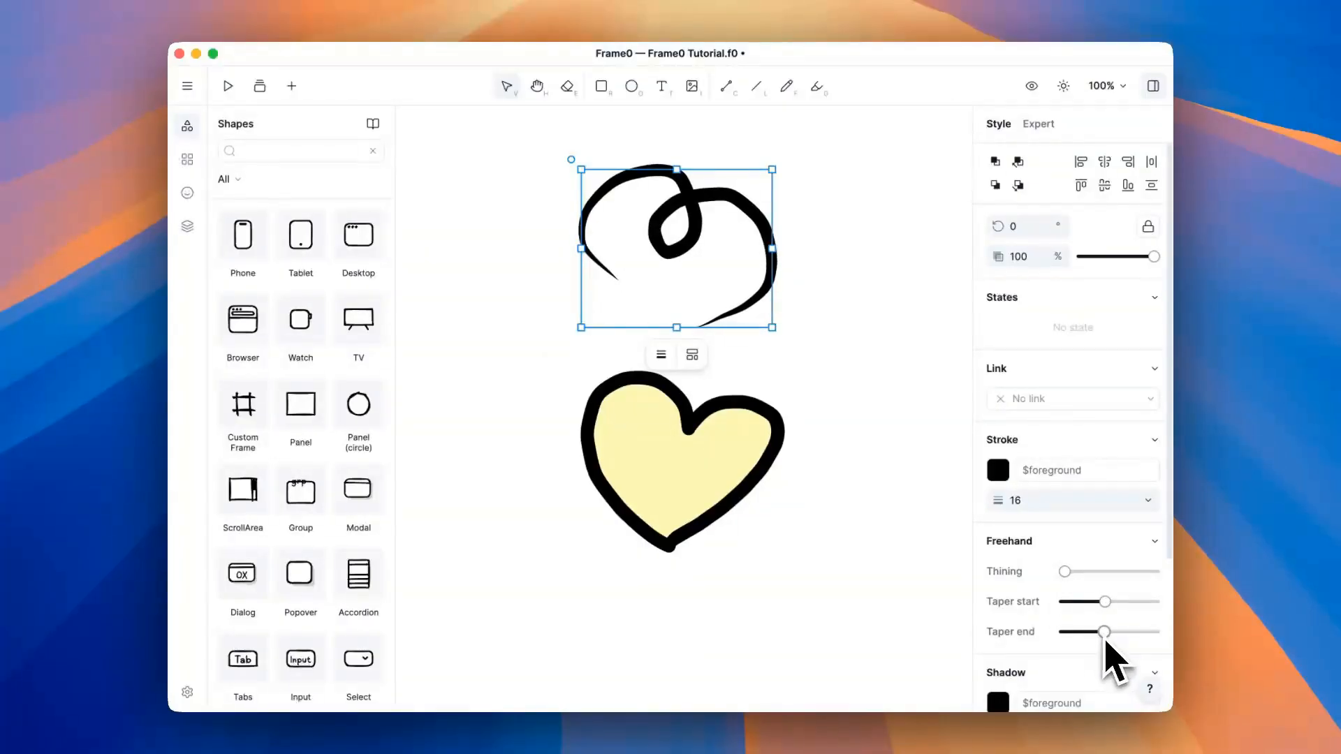
click(792, 299)
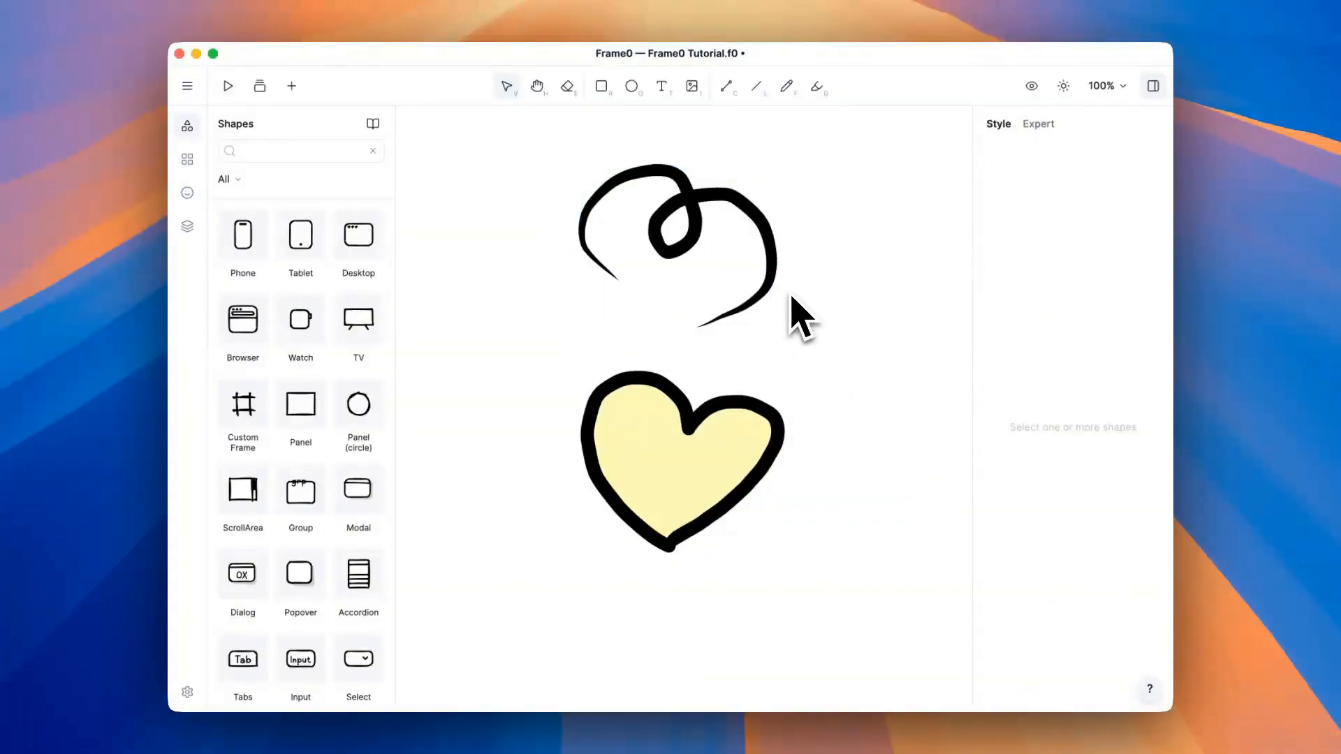
click(817, 86)
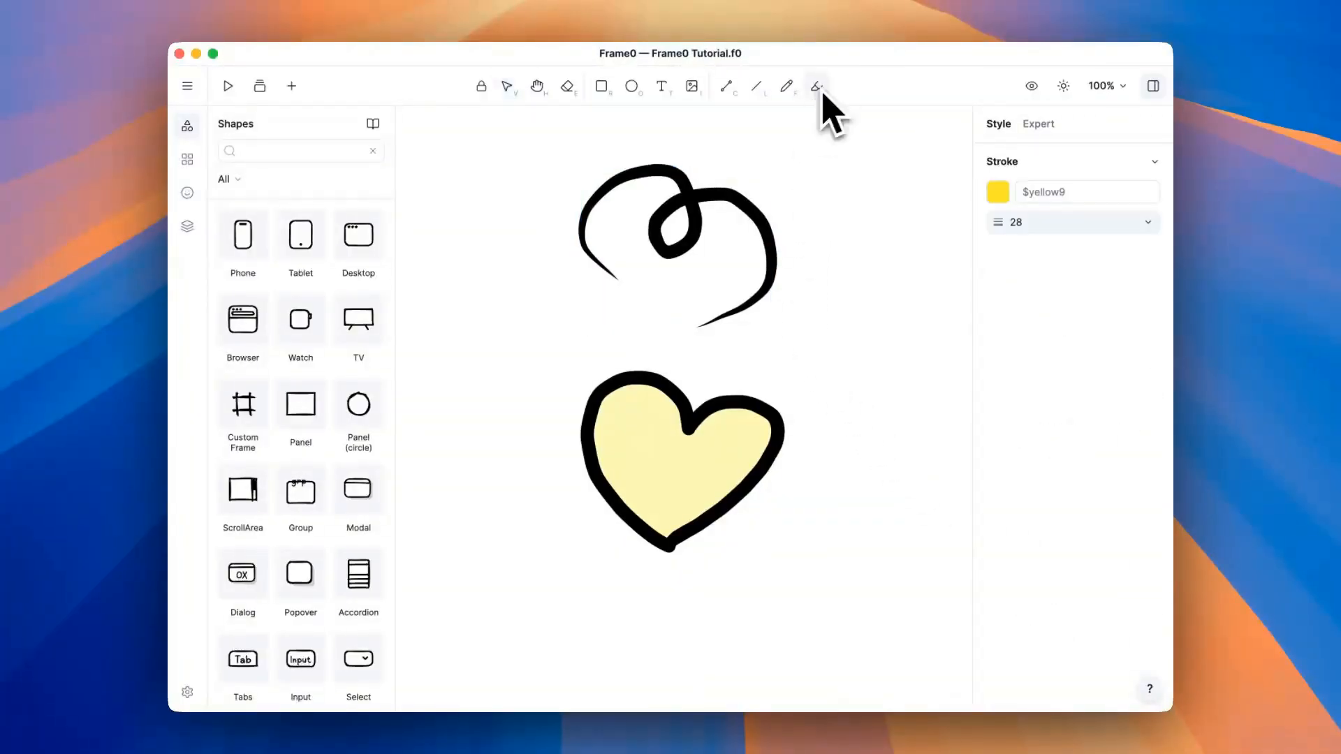
mouse_move(789, 160)
mouse_down()
mouse_move(681, 132)
mouse_move(564, 133)
mouse_move(498, 236)
mouse_move(471, 412)
mouse_move(530, 595)
mouse_move(650, 671)
mouse_move(848, 666)
mouse_move(947, 520)
mouse_move(892, 347)
mouse_move(809, 266)
mouse_move(727, 254)
mouse_up()
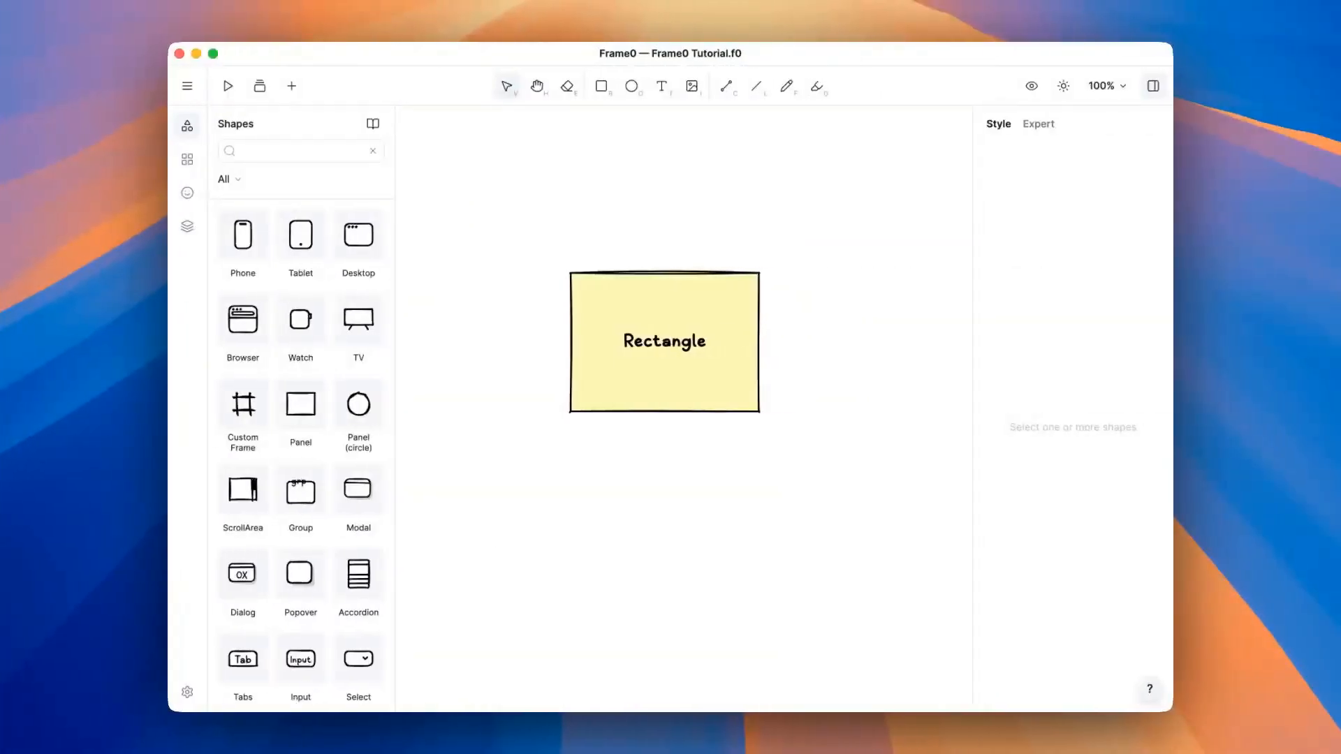
Give the rectangle a light blue ($blue3) fill with the single-direction diagonal hatch pattern
click(670, 380)
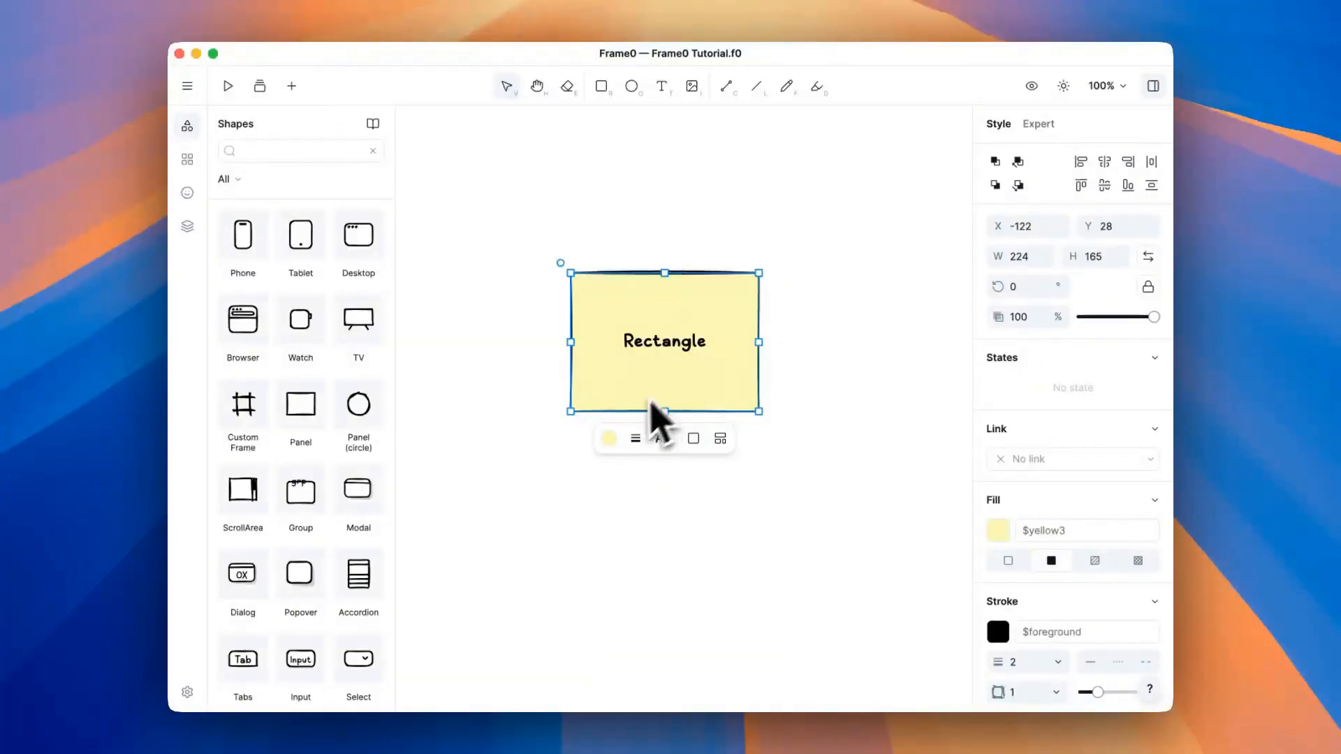
click(608, 439)
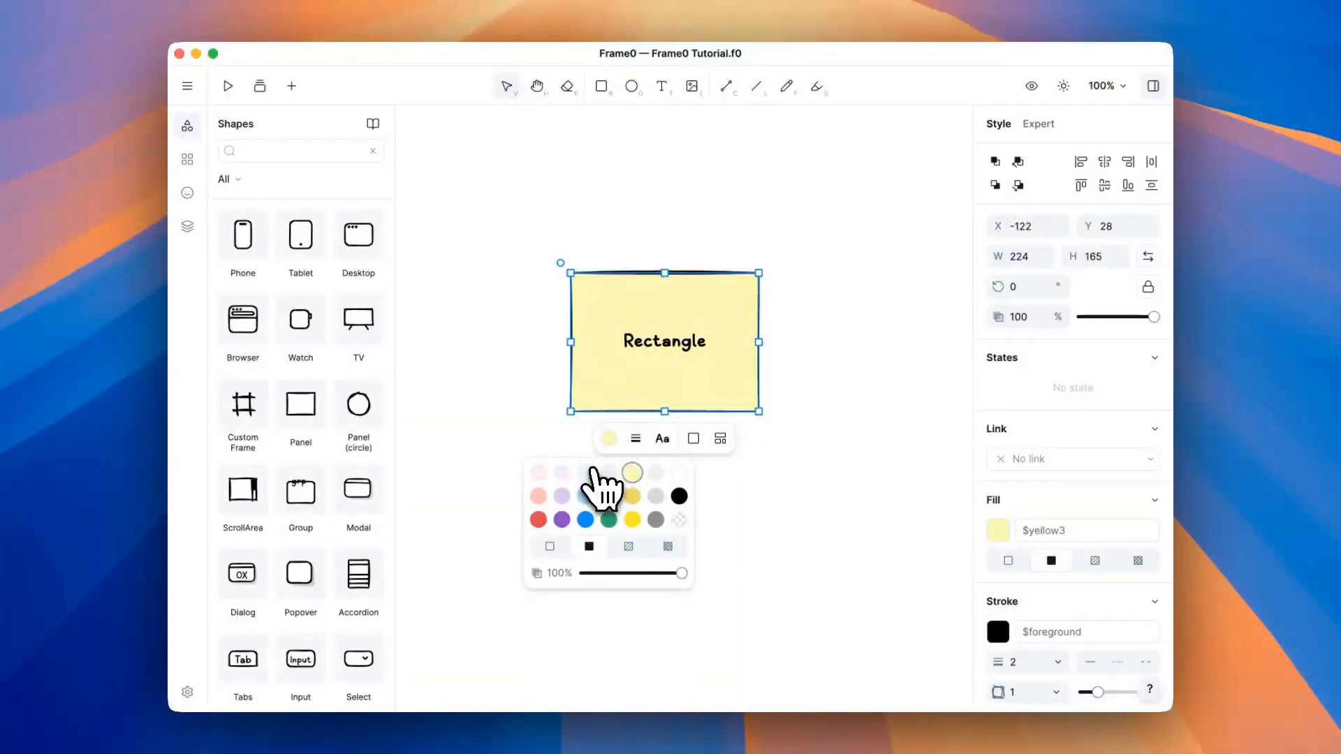
click(586, 474)
click(628, 548)
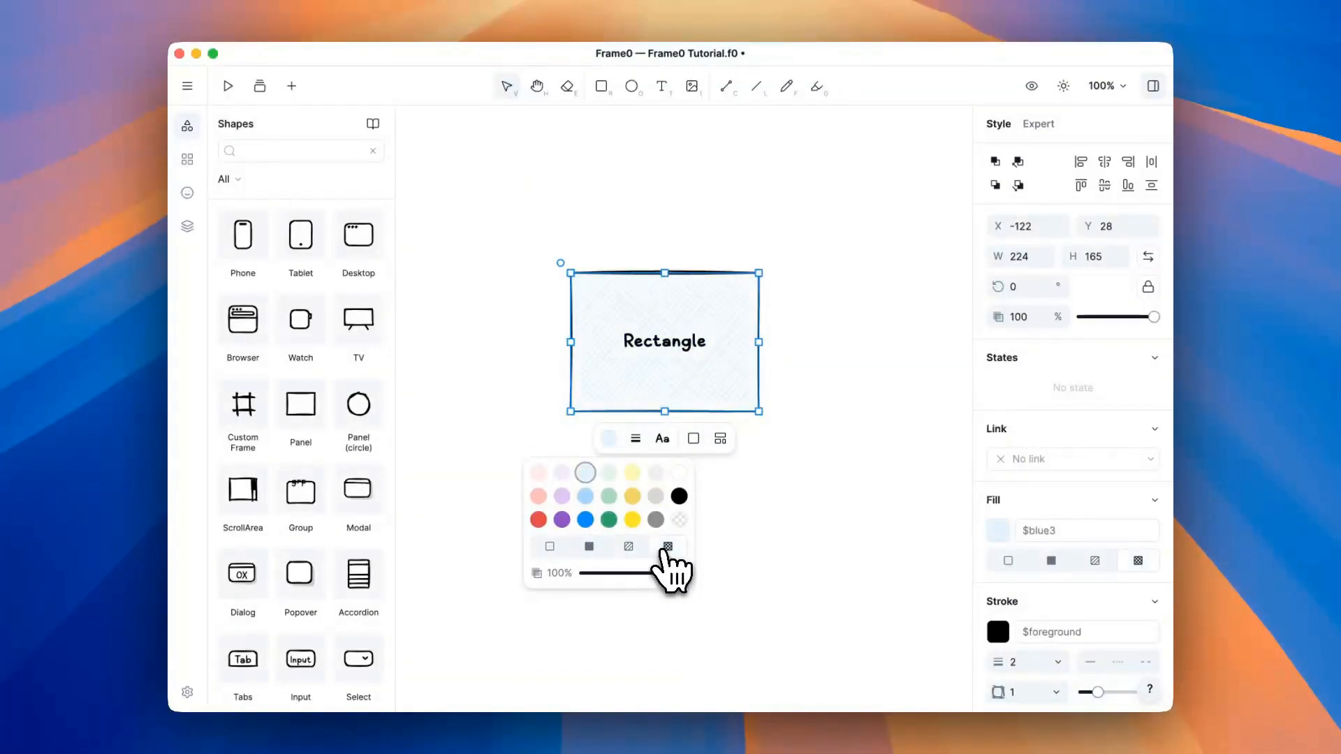
click(628, 548)
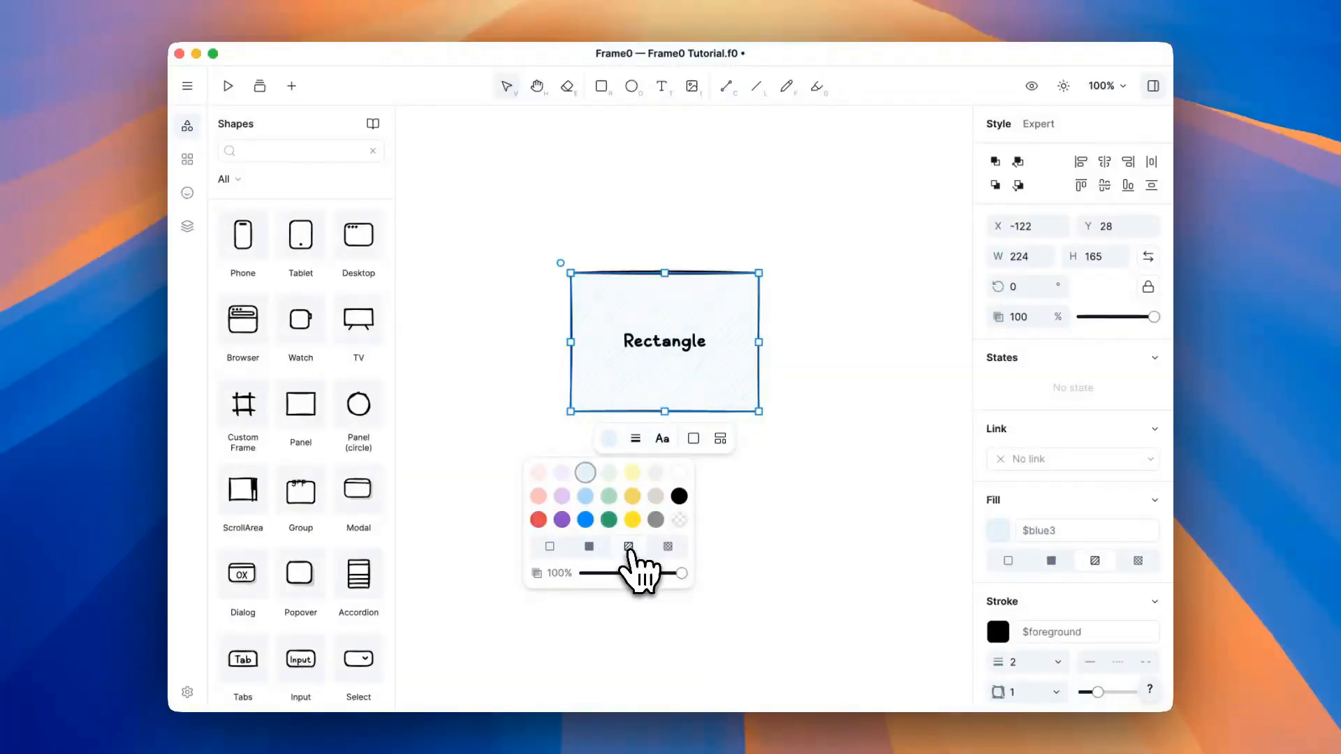
Set the rectangle's outline to red ($red9), thickness 4, with a solid line style
click(634, 439)
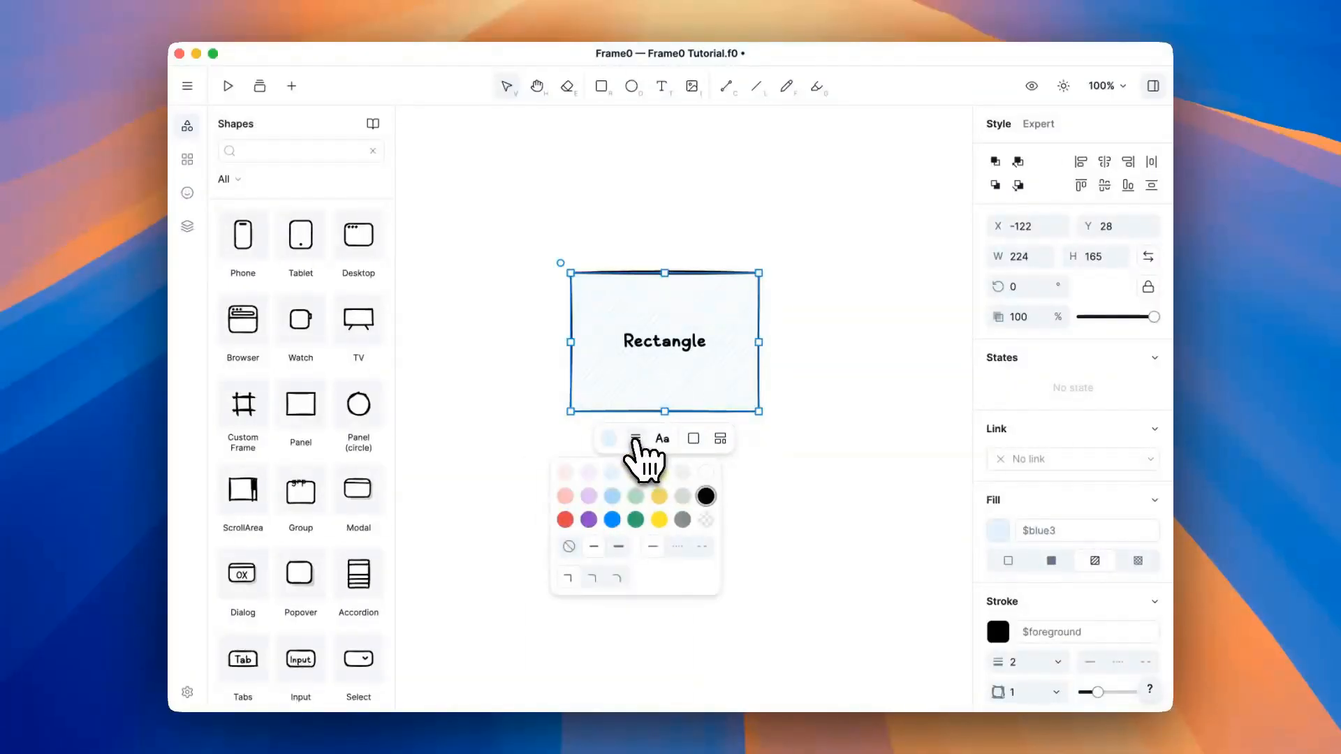
click(565, 519)
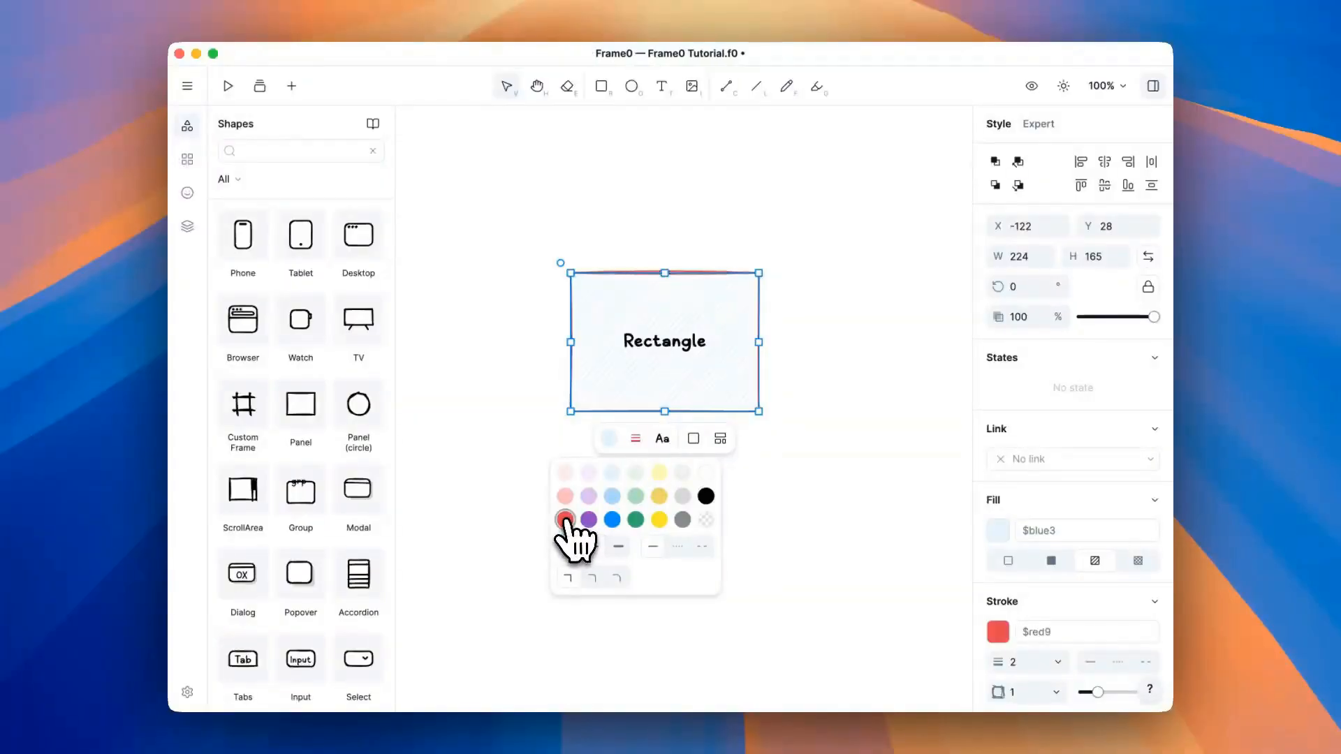
click(615, 547)
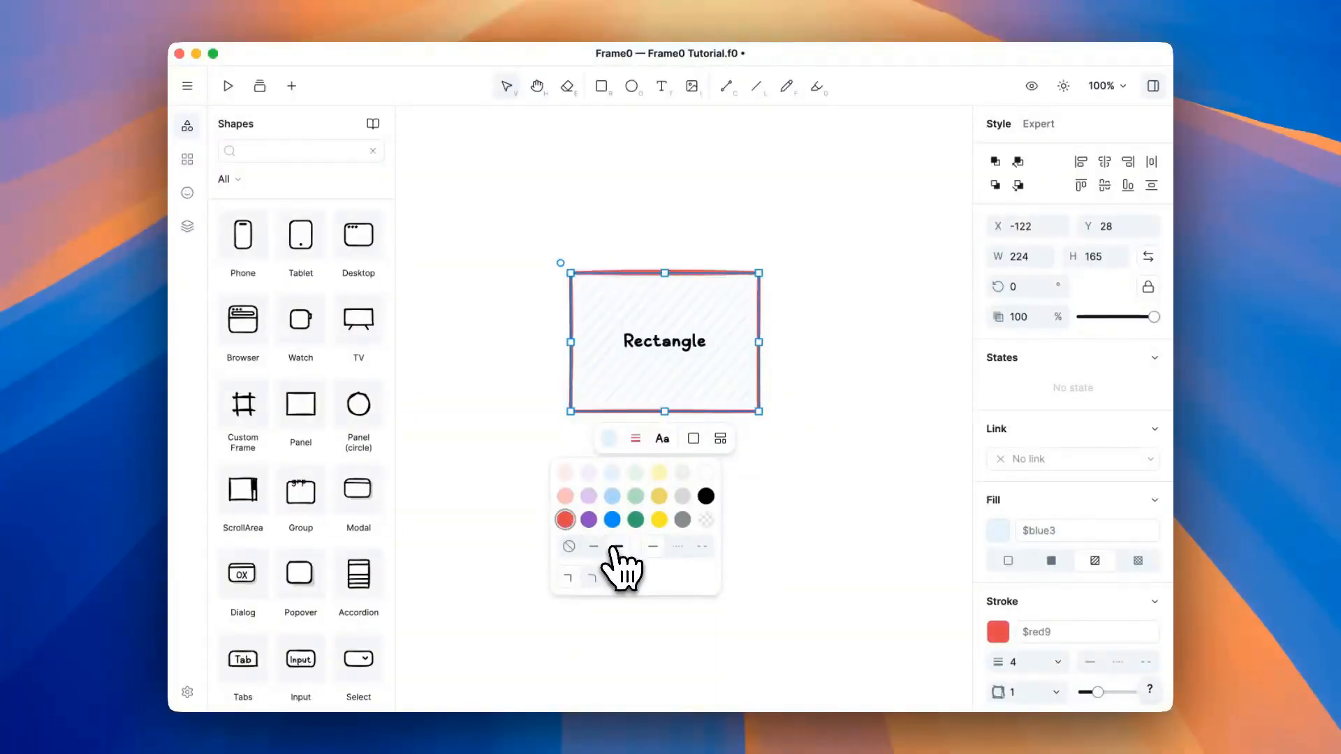
click(677, 548)
click(700, 549)
click(676, 547)
click(654, 547)
Set the rectangle's label text to red ($red9) and size XL
click(662, 440)
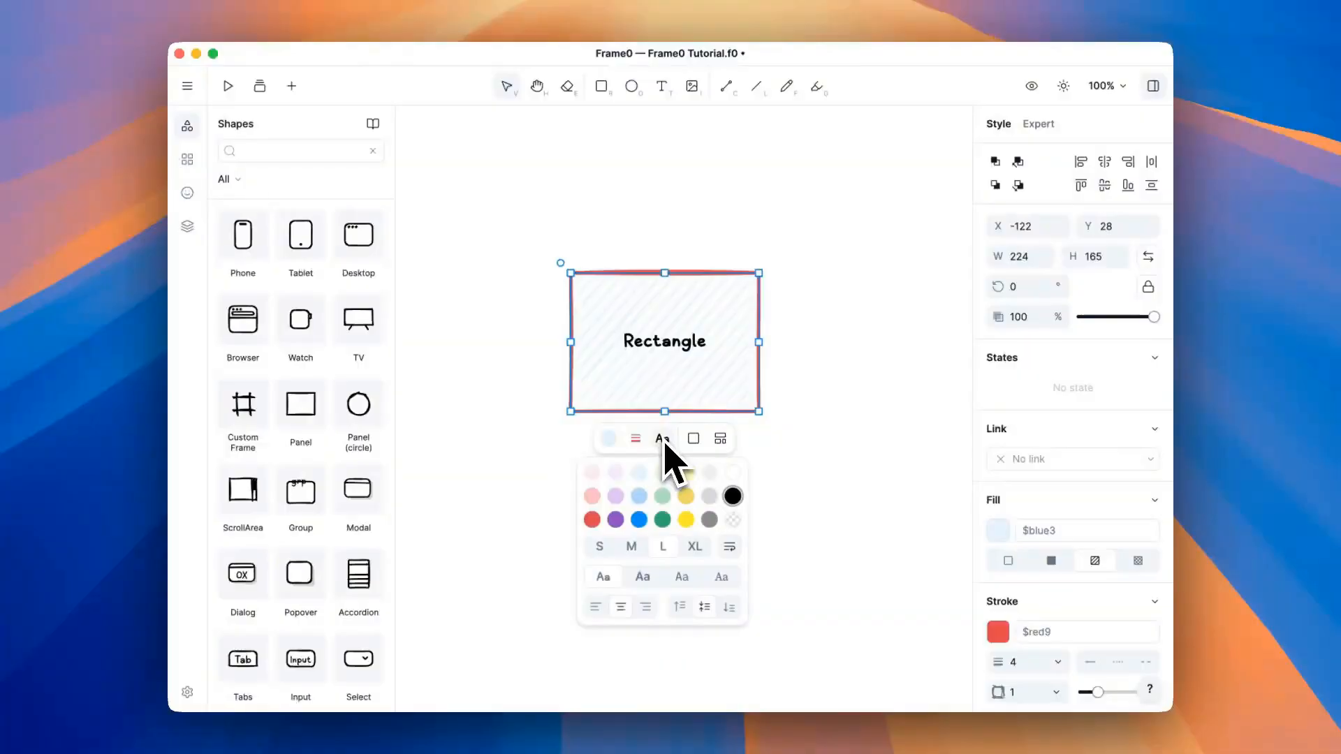
click(592, 519)
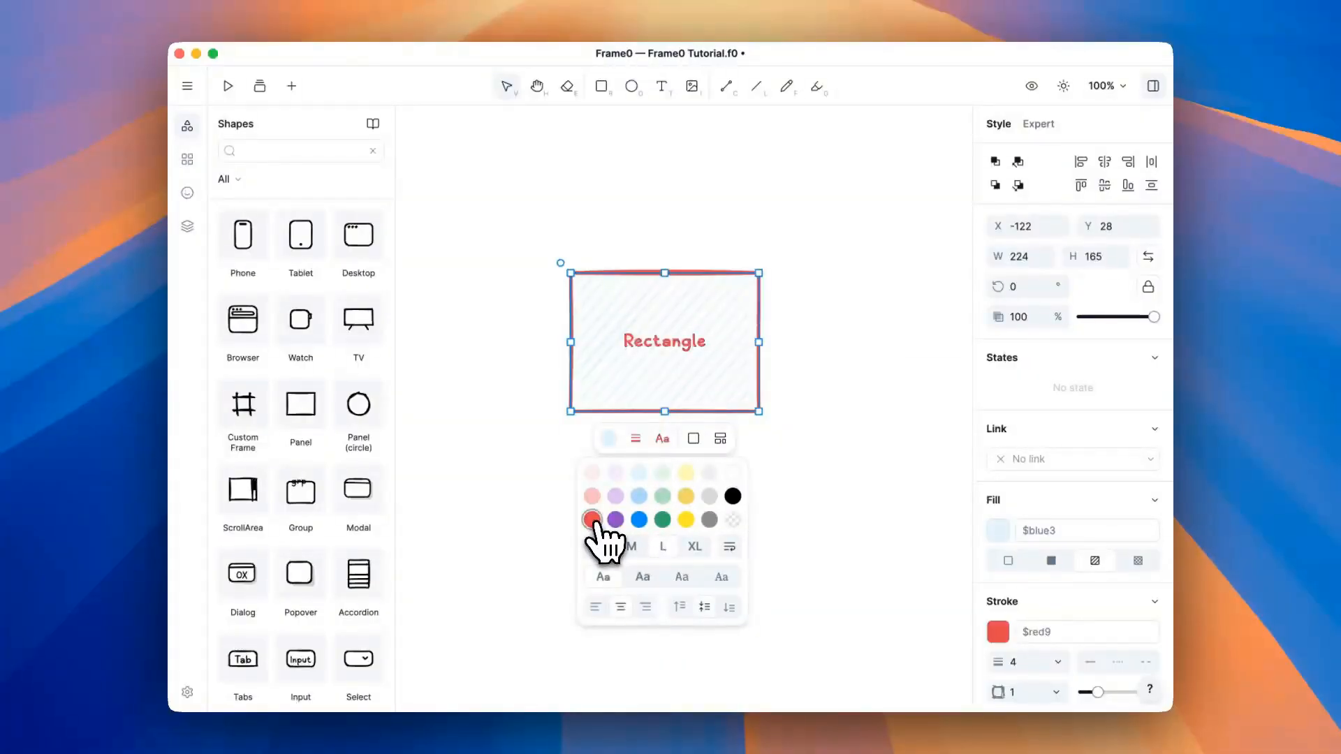
click(628, 549)
click(663, 549)
click(695, 549)
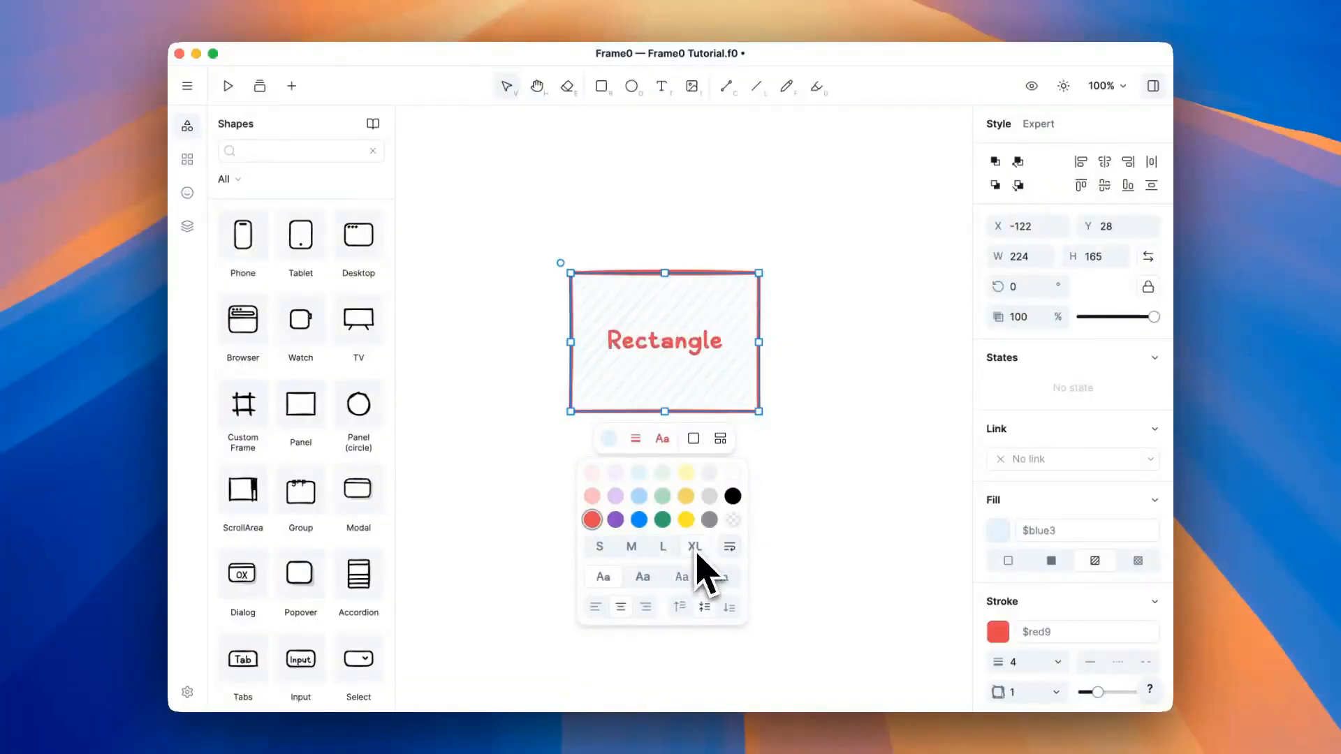
Try other fonts and left and right alignment on the label, then restore the handwritten font and centred alignment
click(681, 578)
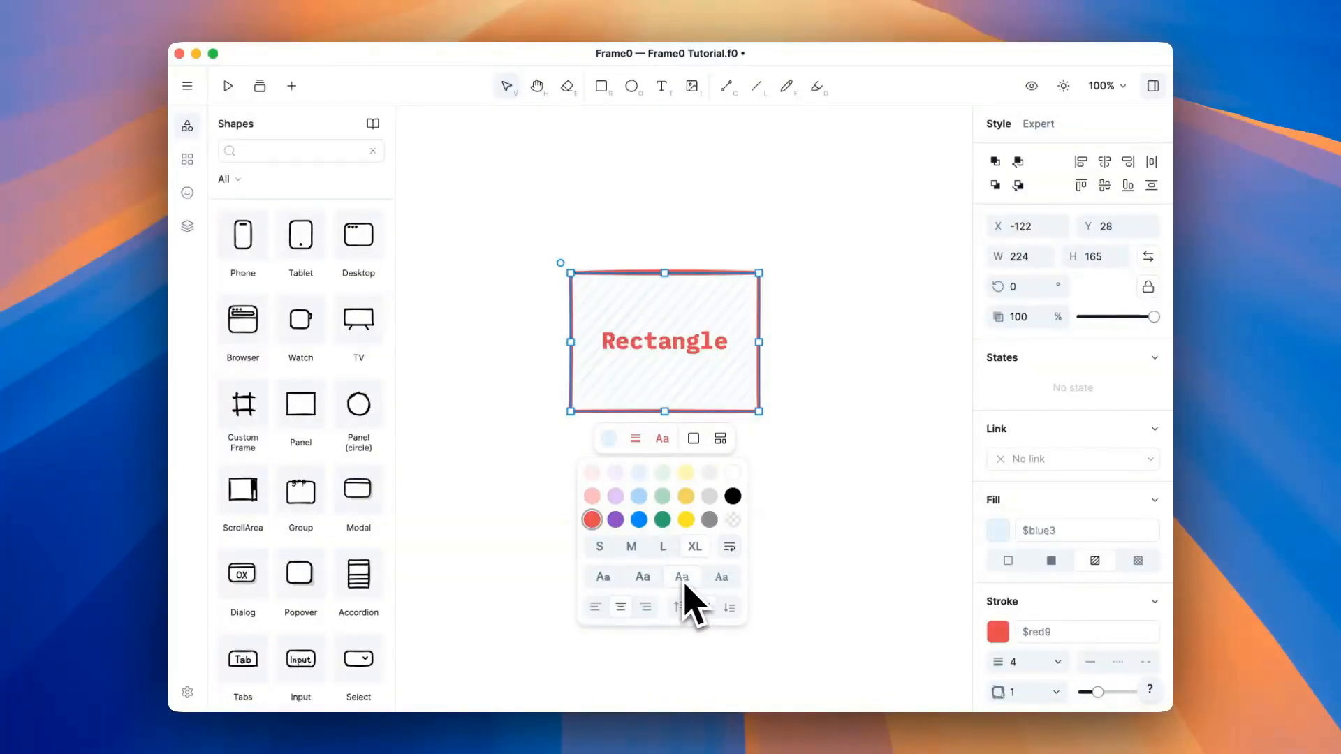
click(719, 578)
click(603, 578)
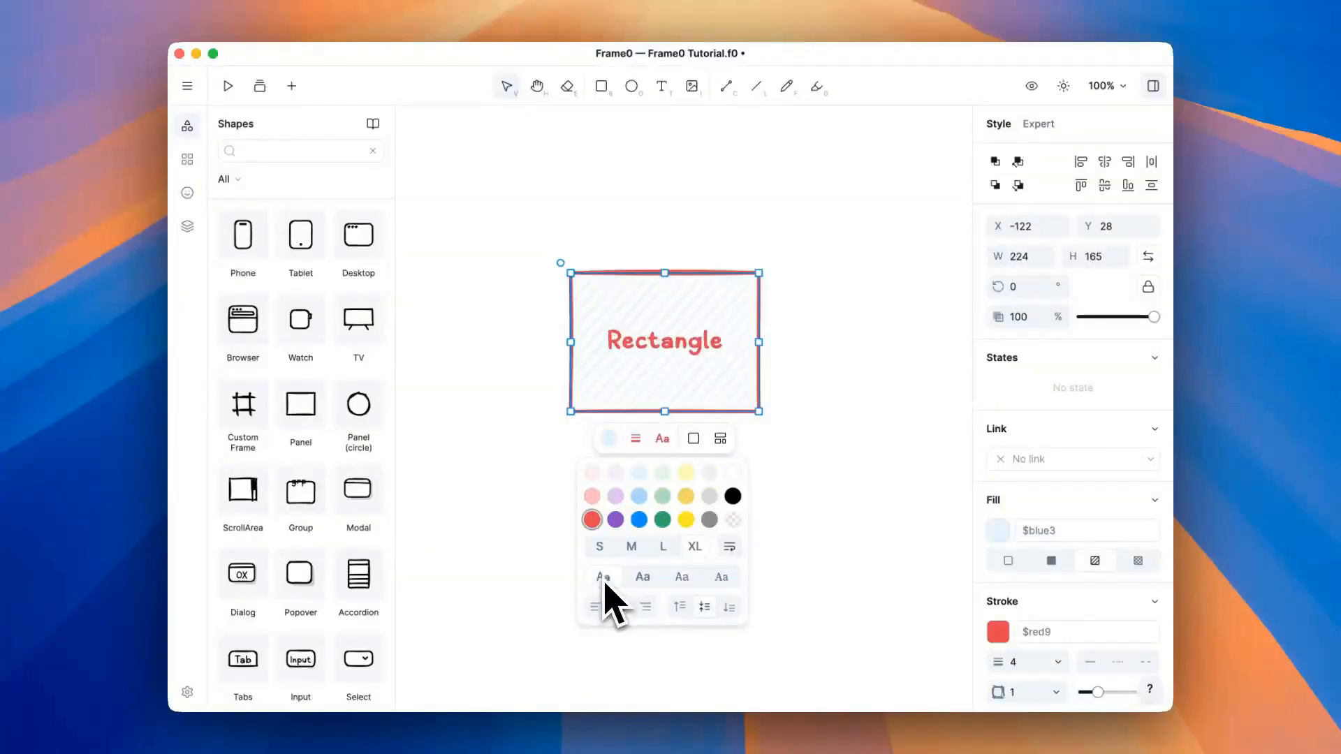
click(596, 607)
click(645, 607)
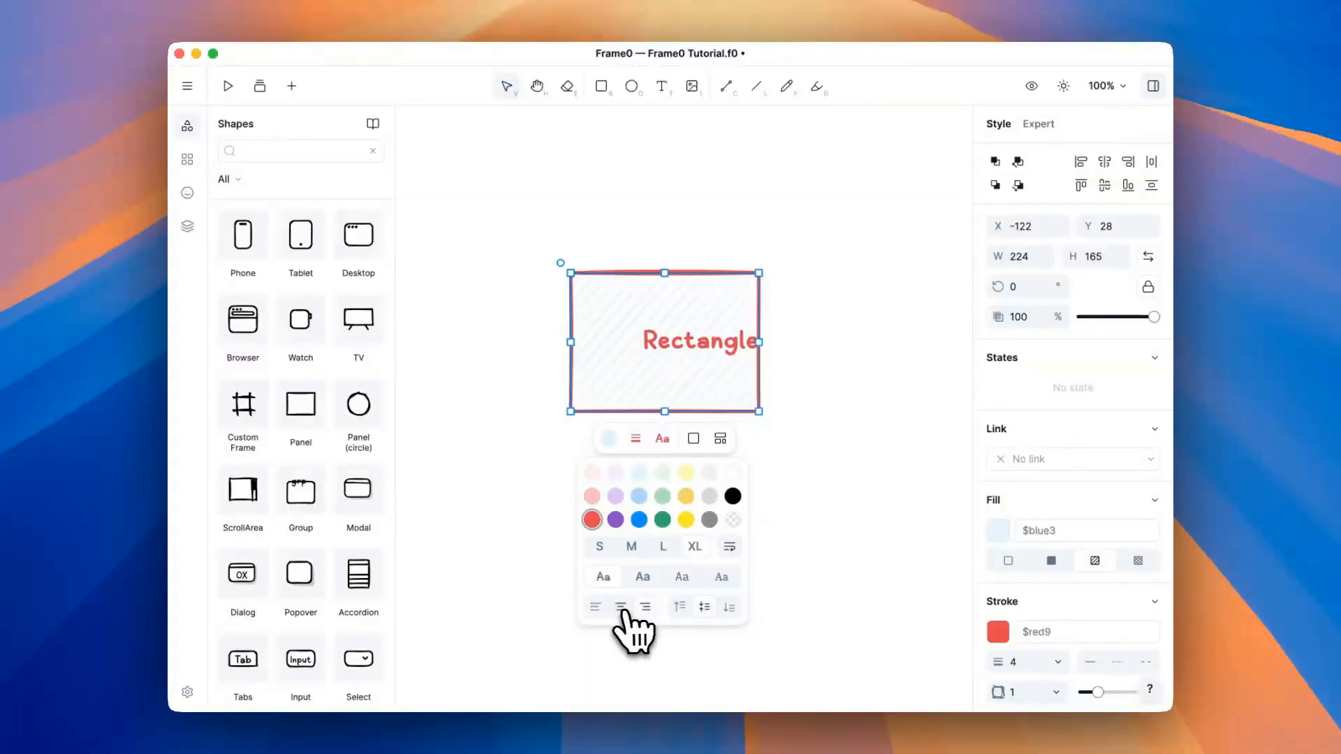
click(621, 607)
Round the rectangle's corners to 16 and deselect it
click(694, 440)
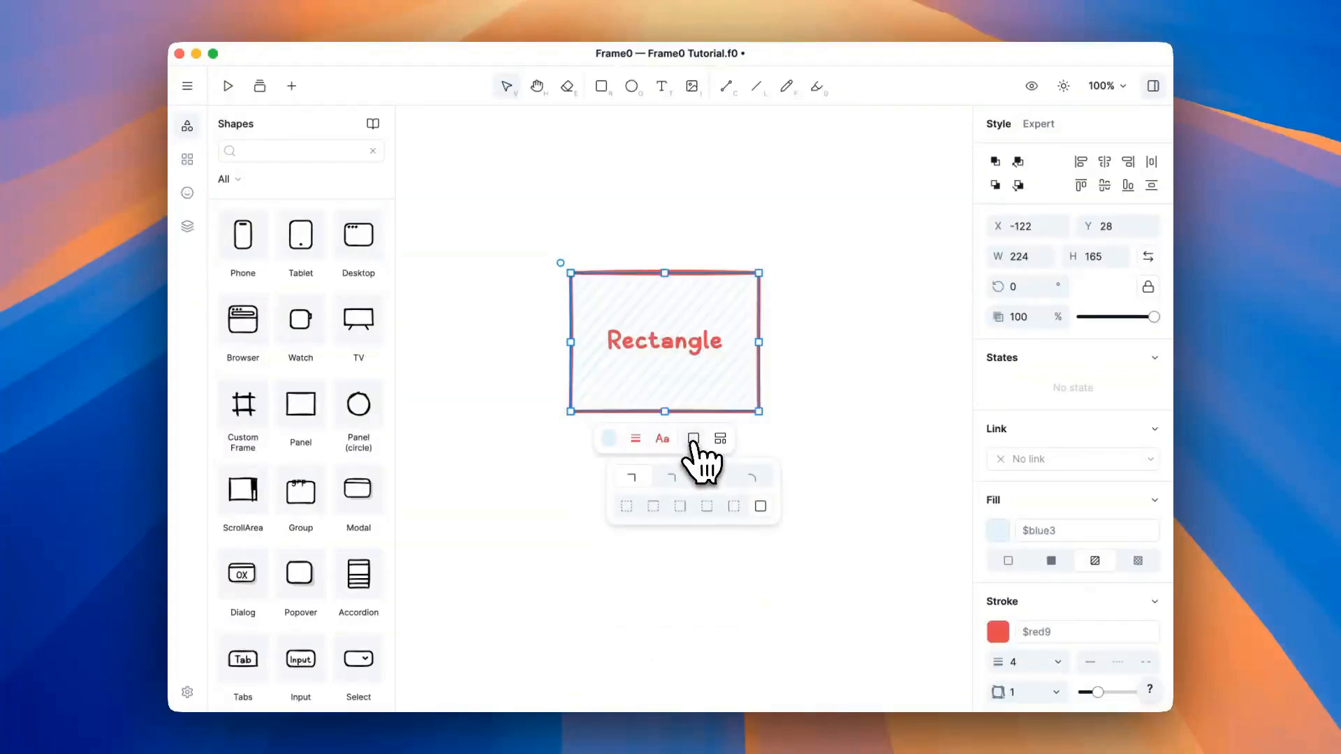
click(712, 477)
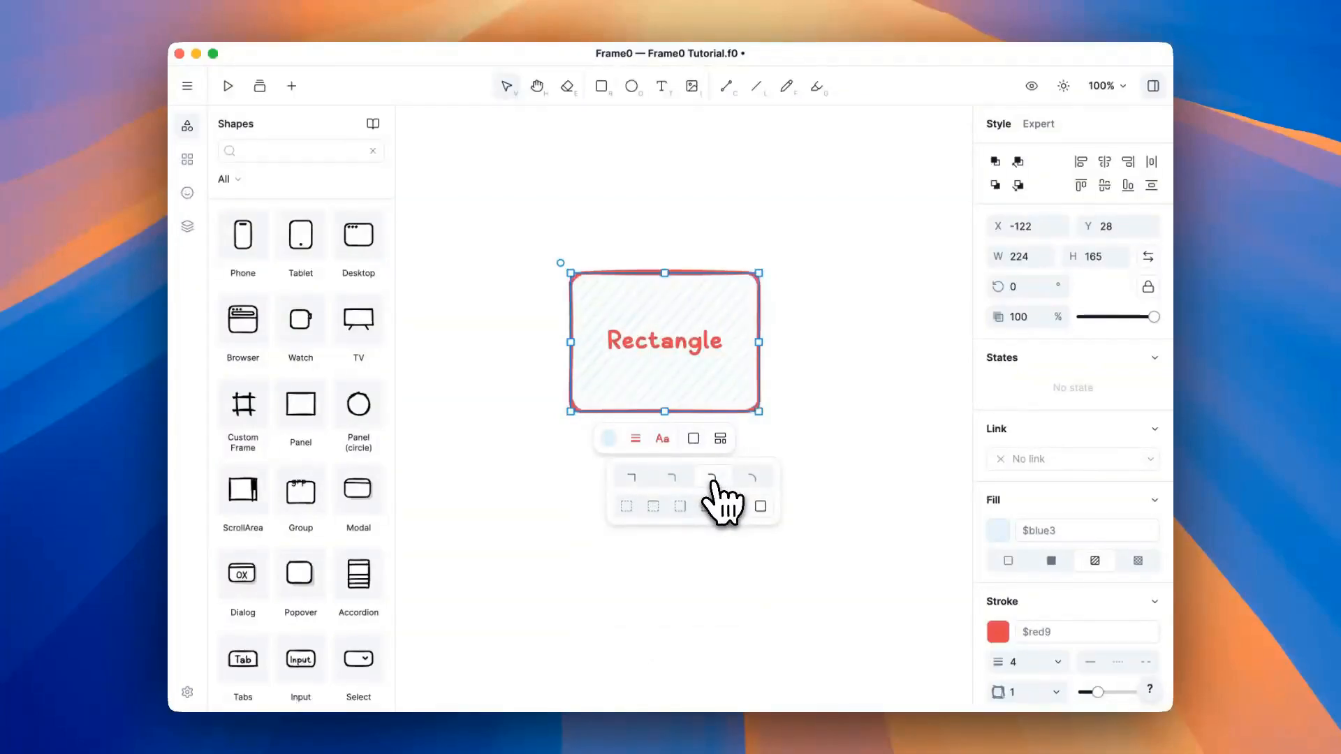
click(752, 479)
click(713, 479)
click(829, 459)
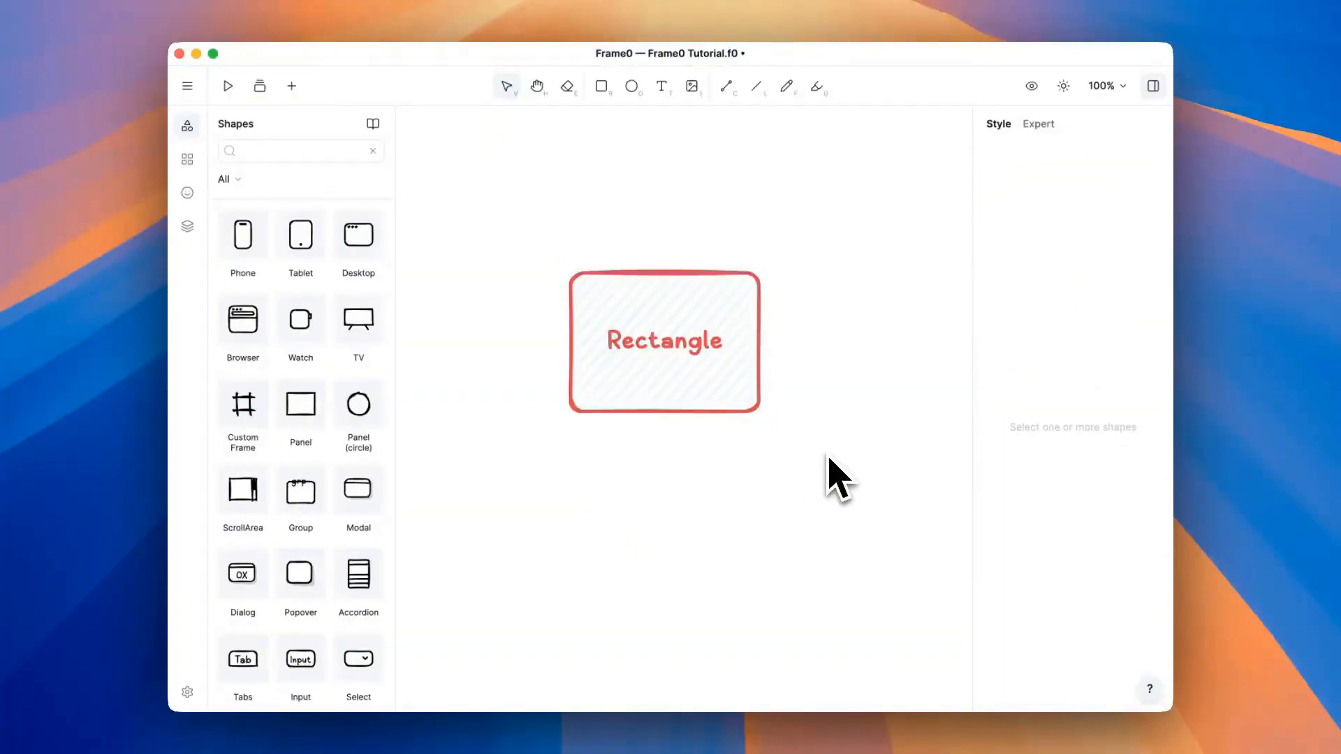
Examine the rectangle's full style properties, from size, fill and stroke down to text, shadow and control settings
click(699, 386)
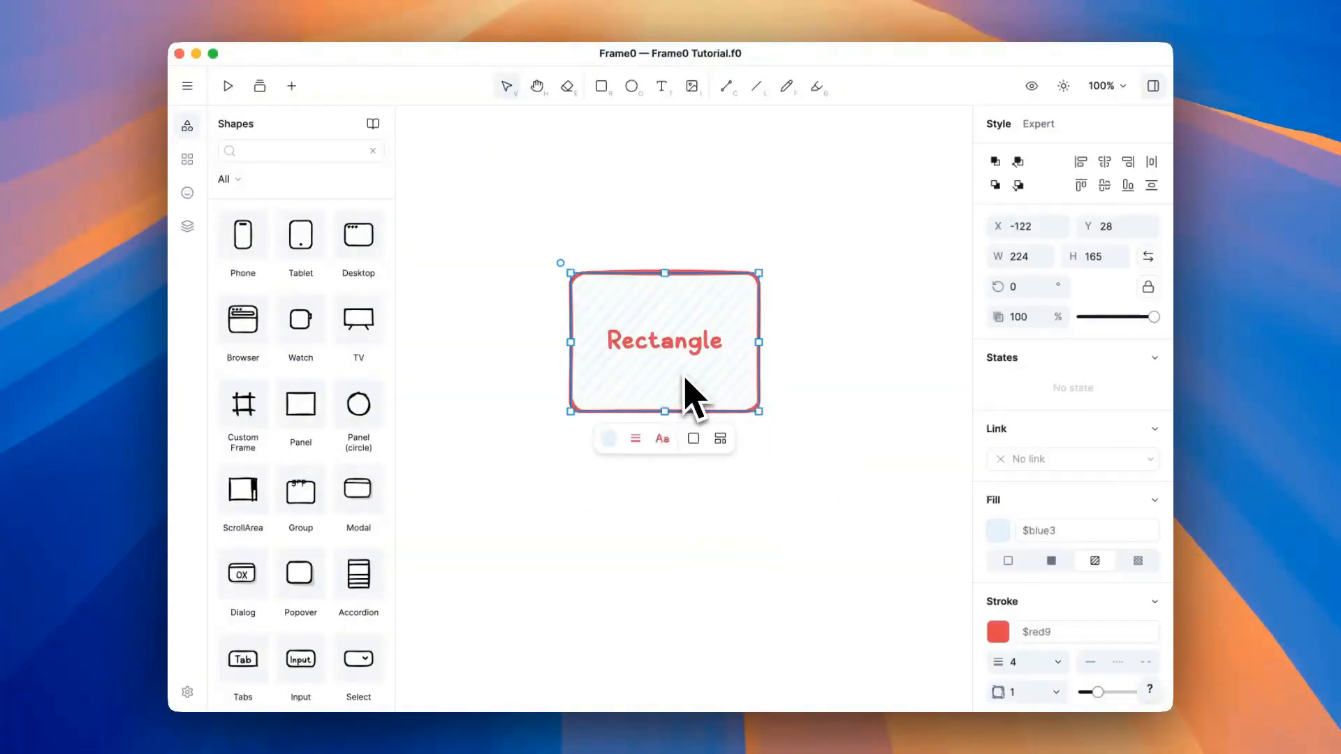
scroll(1110, 429, down, 5)
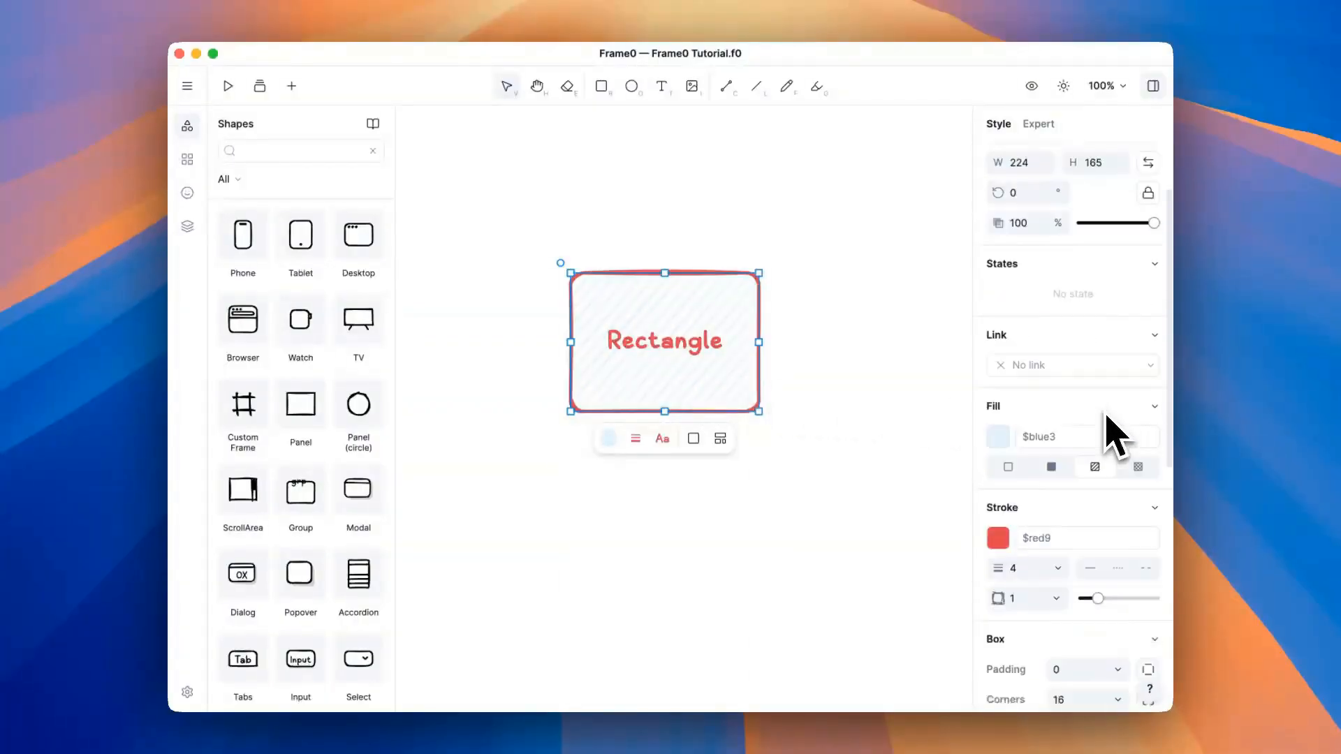
scroll(1109, 429, down, 10)
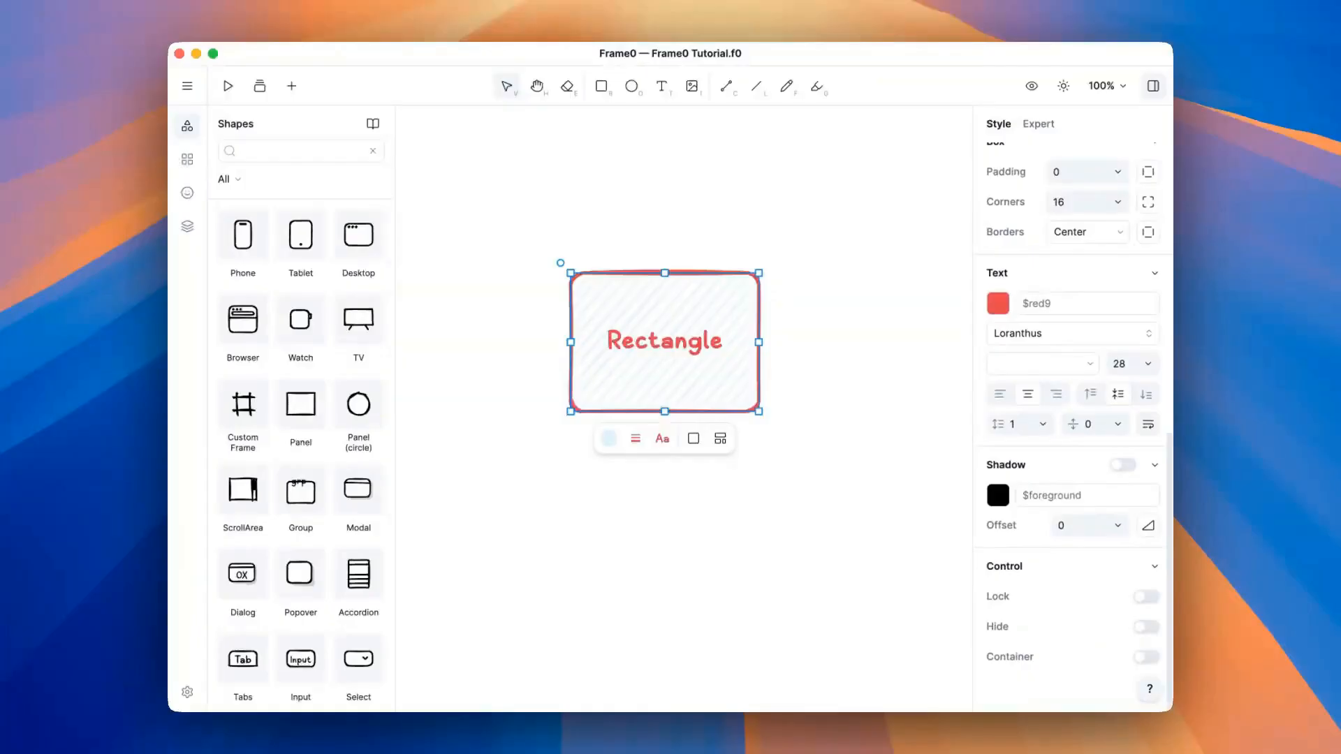
scroll(1106, 417, up, 15)
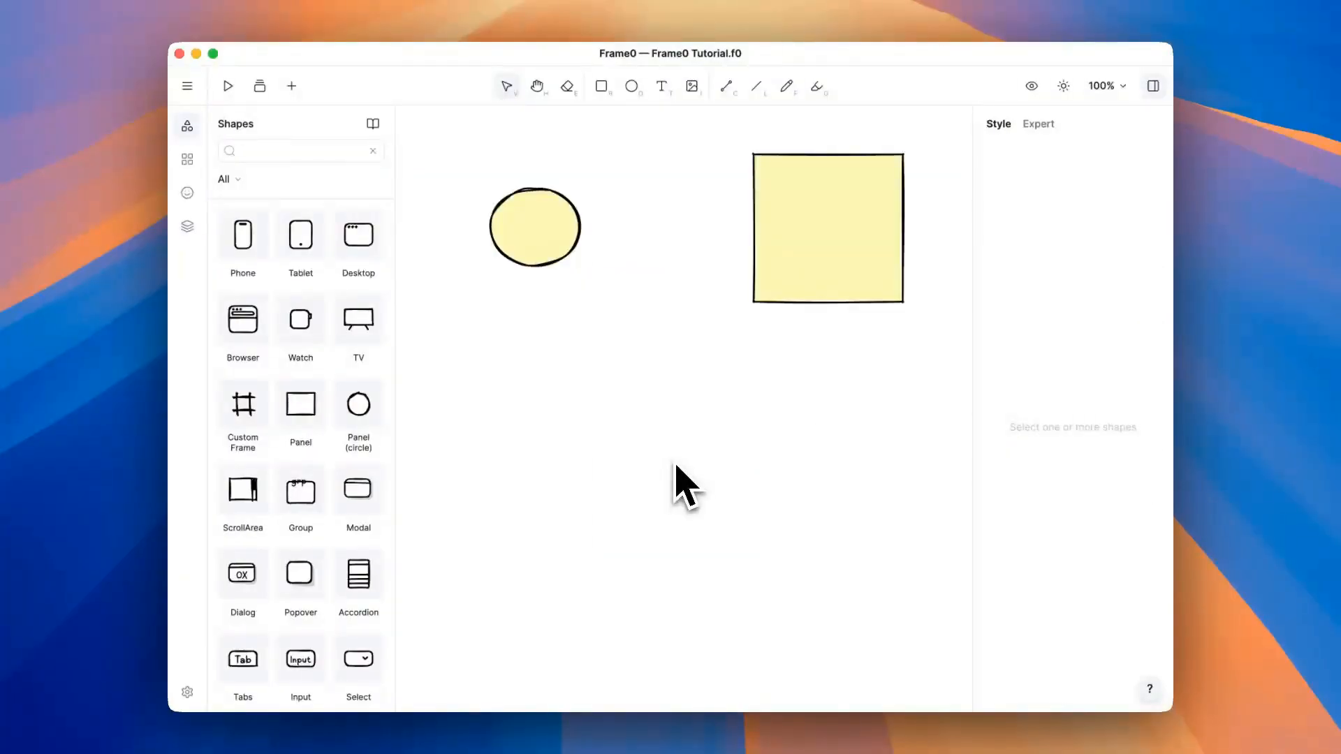
Make the yellow square a container and move it together with the ellipse placed inside it
drag(539, 245, 888, 457)
right_click(817, 423)
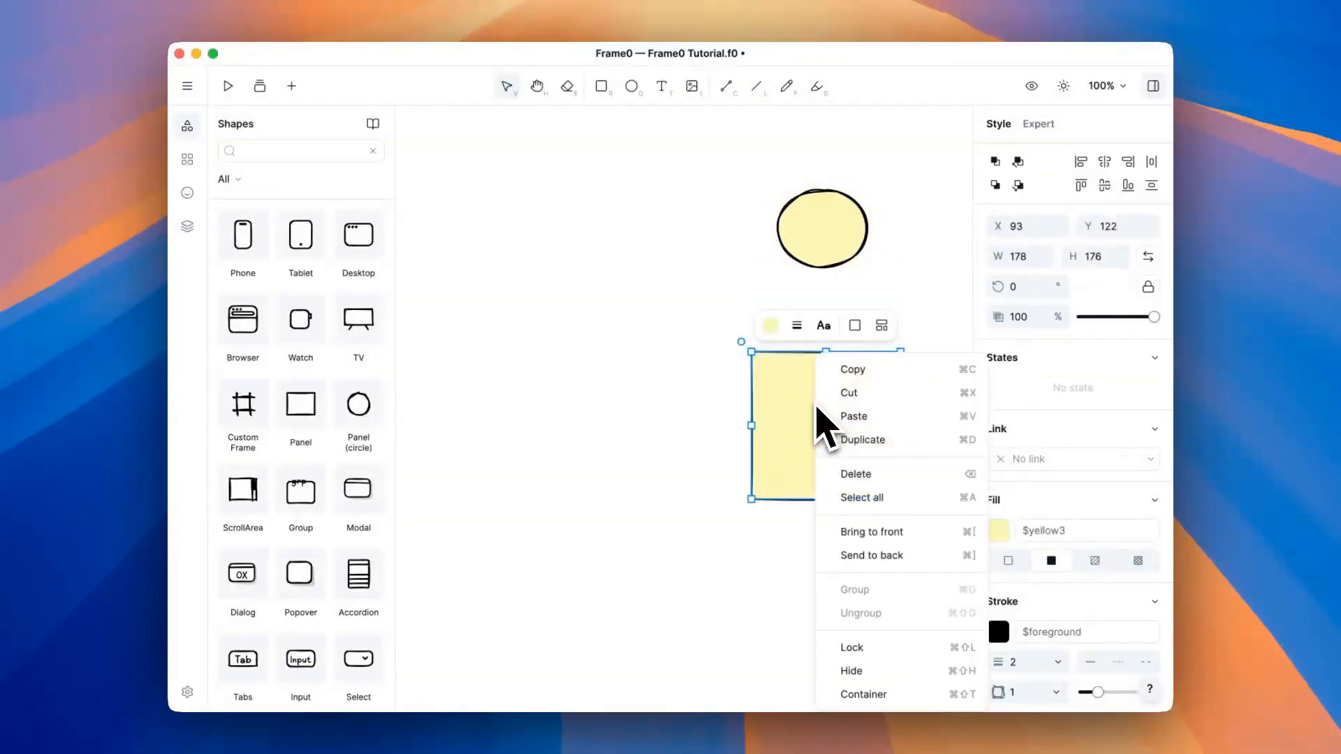
click(873, 697)
drag(847, 240, 840, 428)
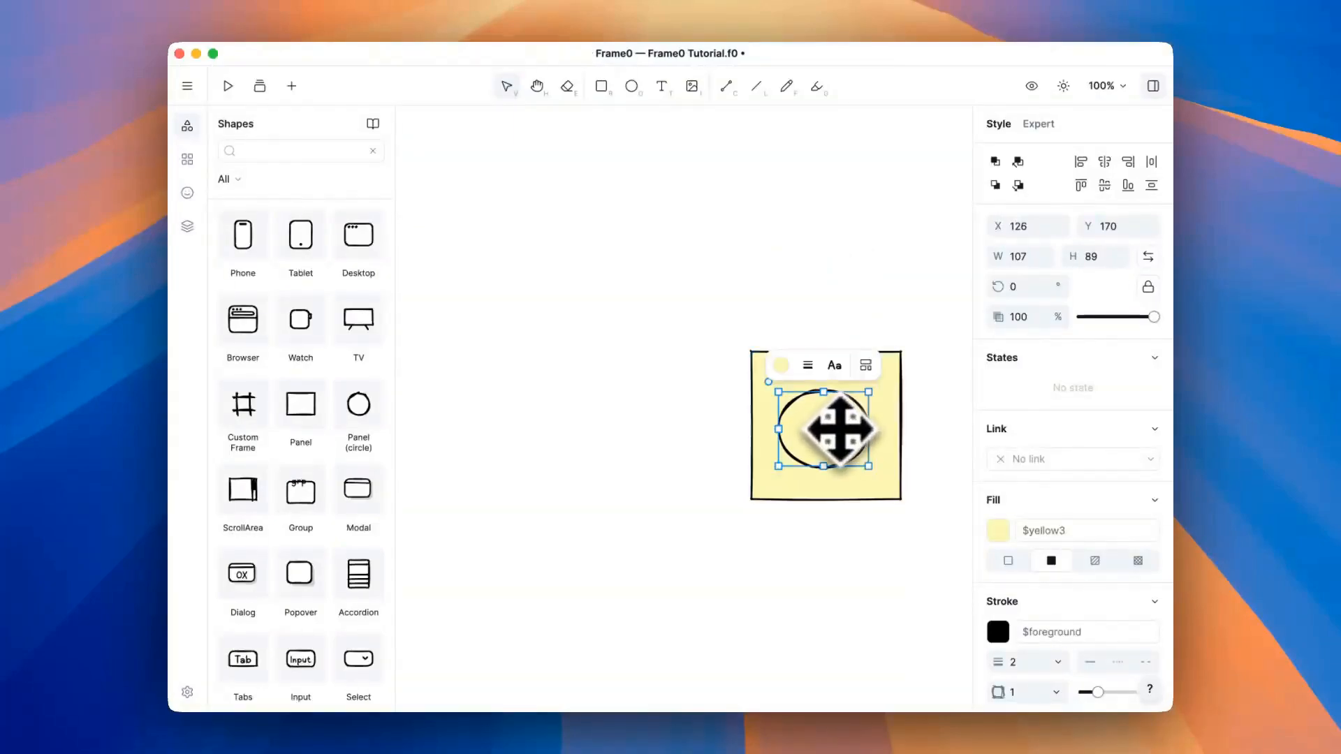
drag(890, 480, 898, 258)
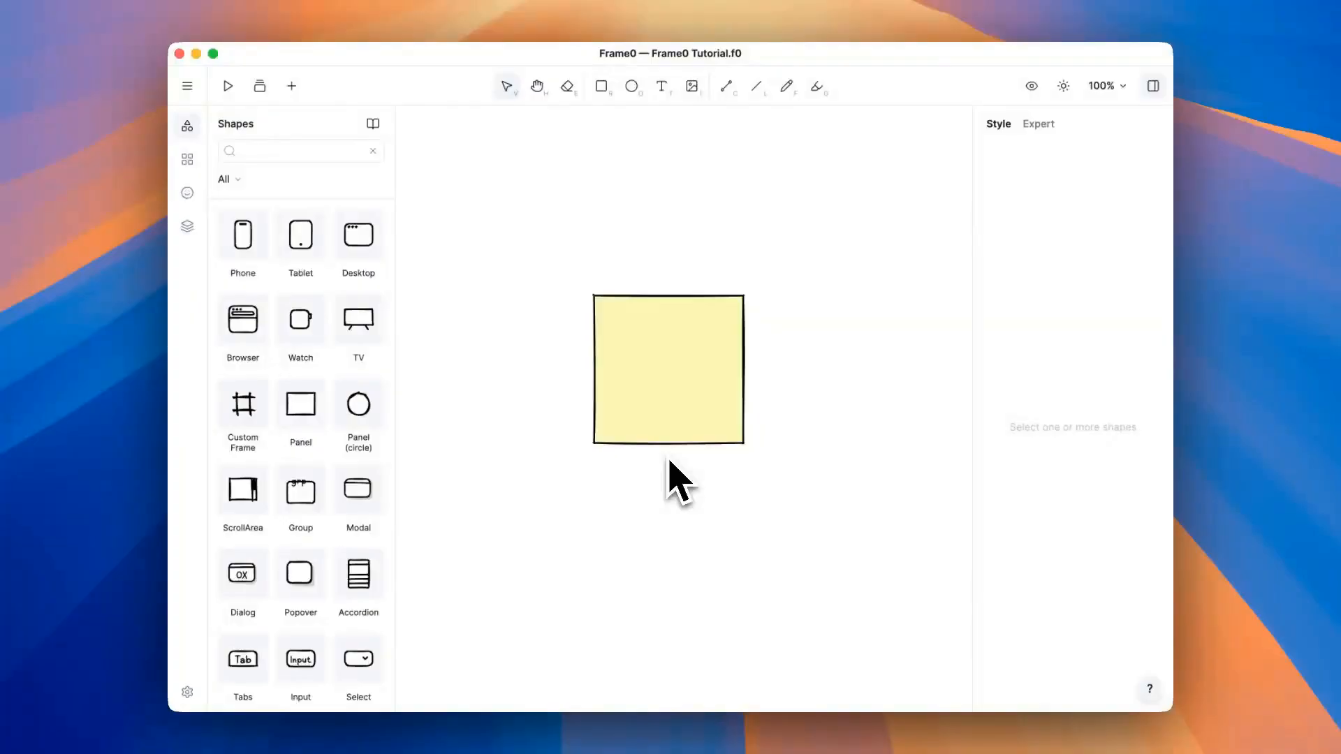
Lock the yellow square and try to move it or select it with a selection area
mouse_move(689, 380)
mouse_down()
mouse_move(533, 404)
mouse_move(814, 427)
mouse_move(679, 383)
mouse_up()
right_click(679, 388)
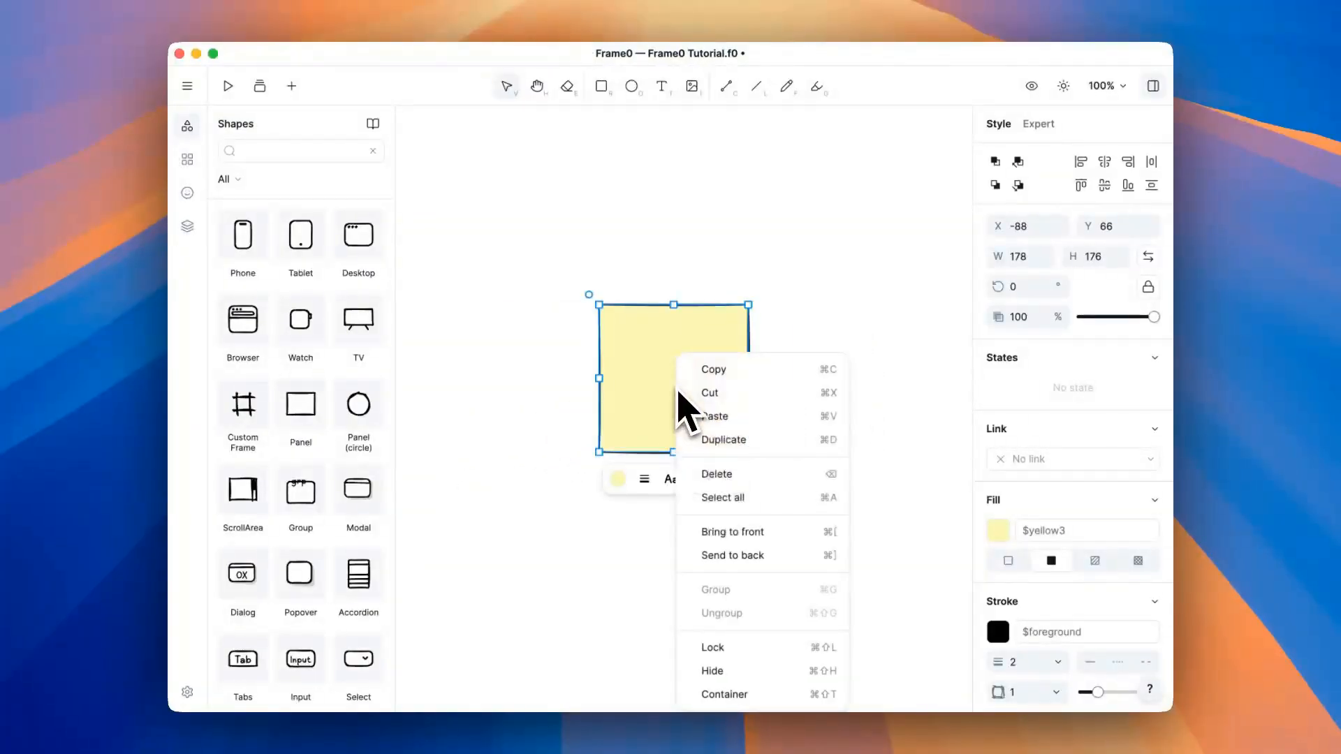
click(722, 650)
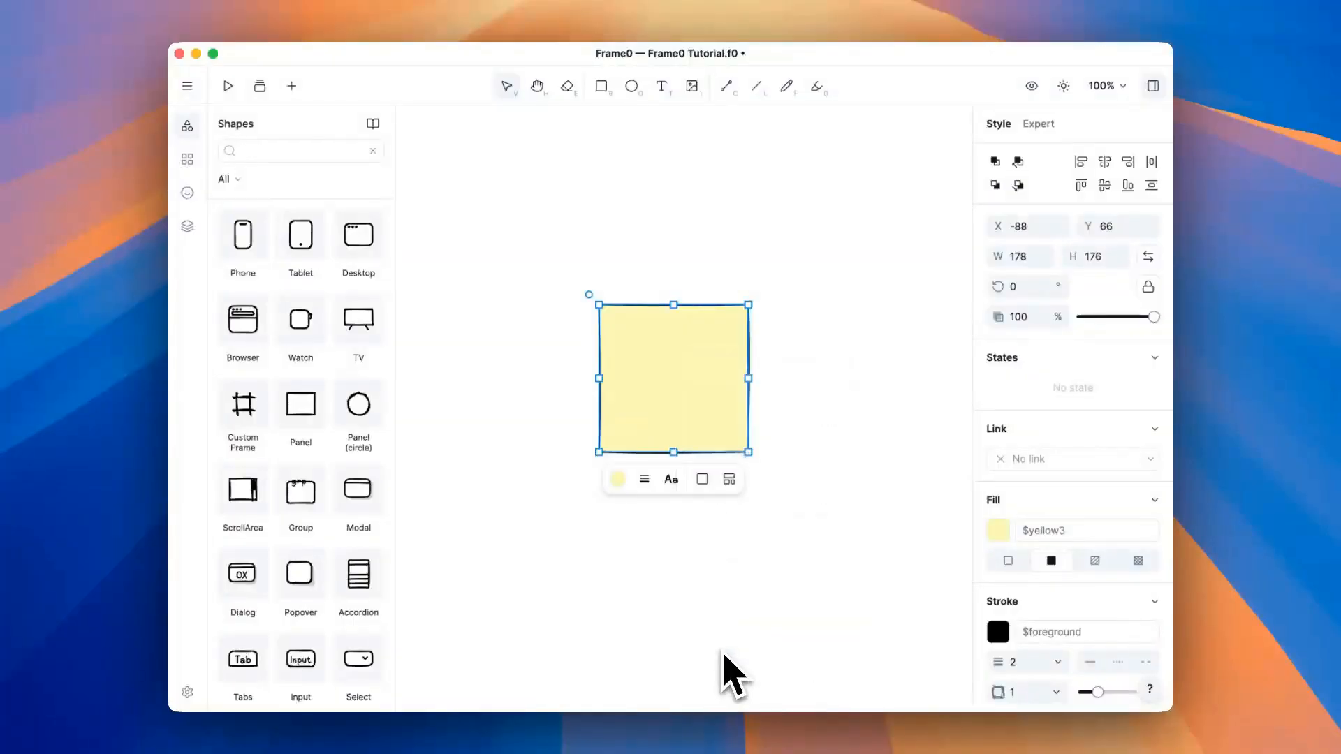
click(723, 639)
mouse_move(668, 380)
mouse_down()
mouse_move(521, 505)
mouse_move(659, 399)
mouse_up()
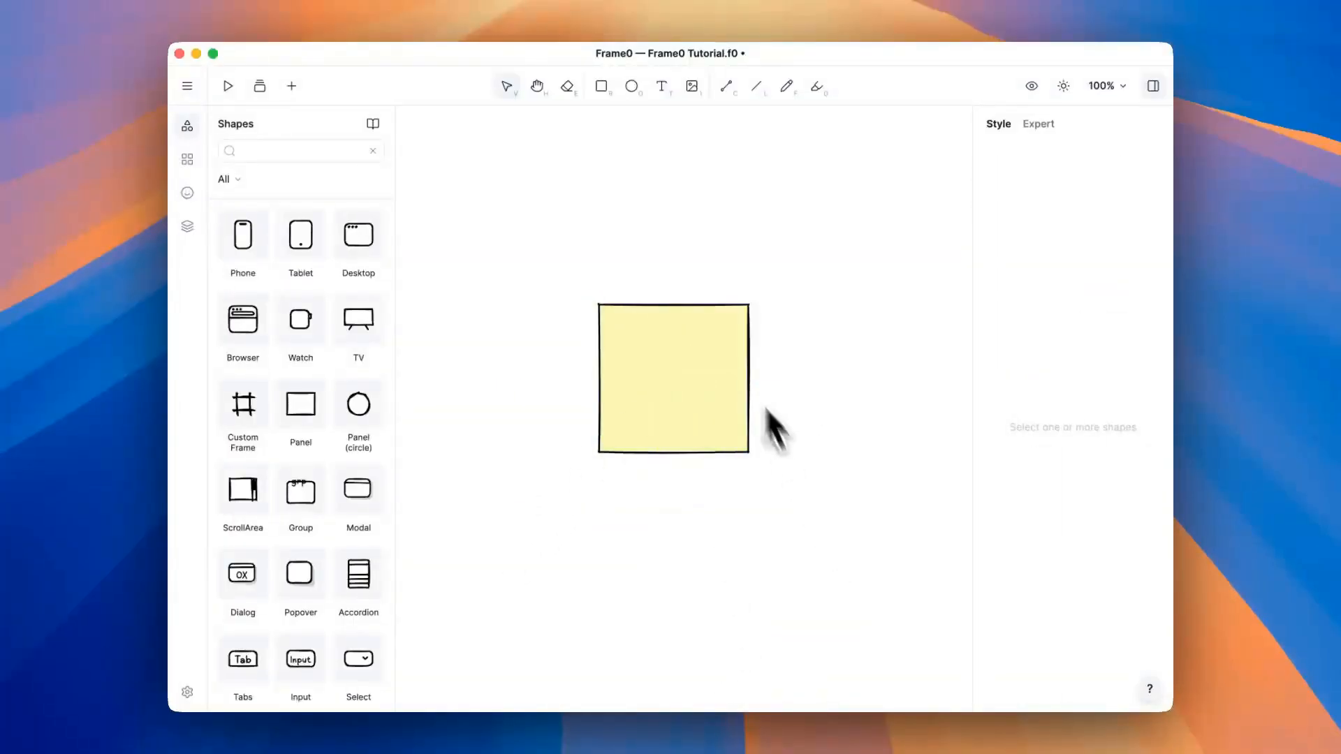
drag(692, 356, 869, 482)
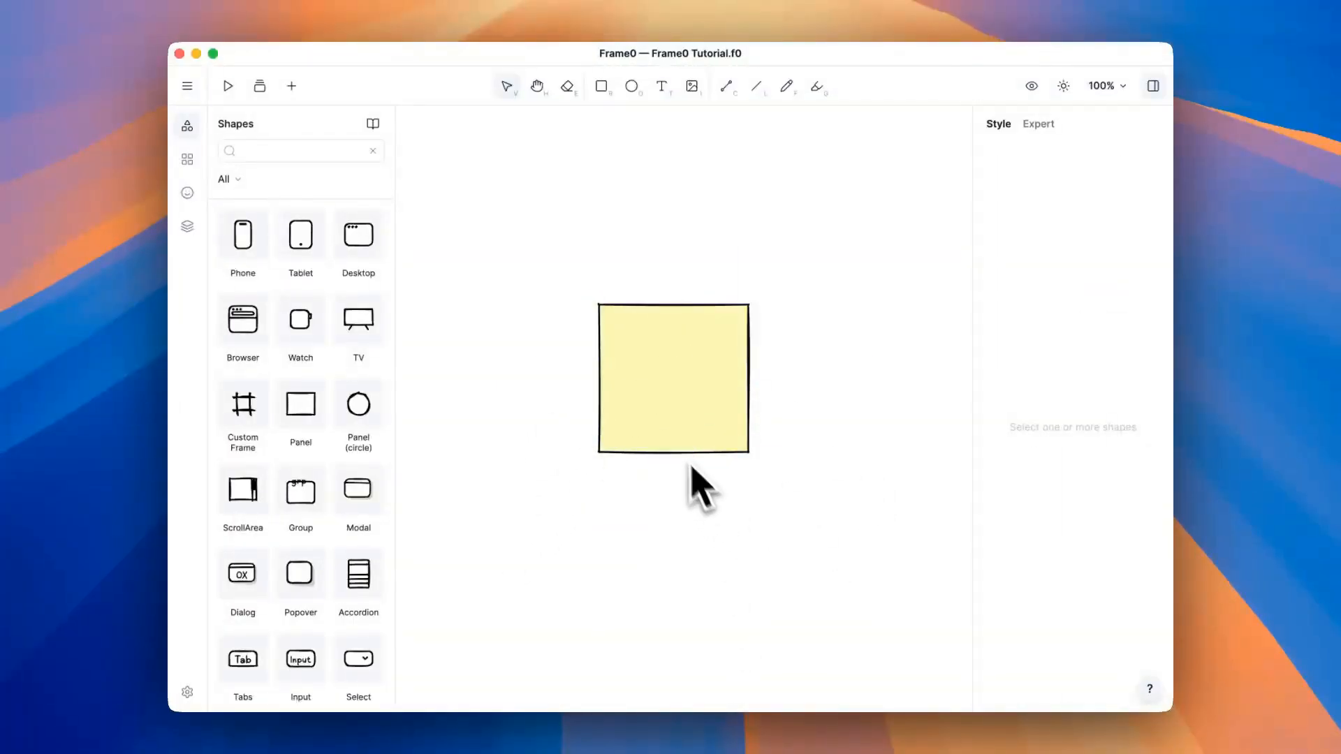
Unlock the yellow square, move it slightly on the canvas and deselect it
right_click(665, 378)
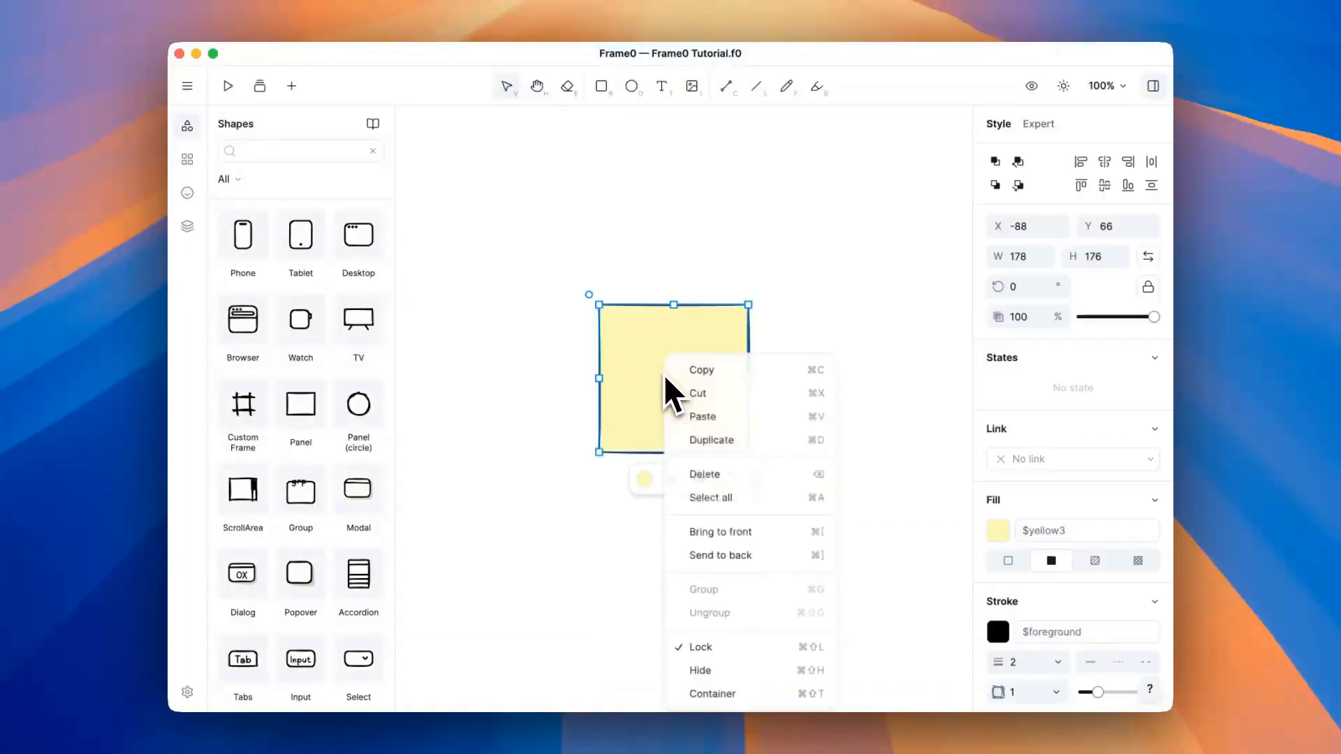
click(701, 648)
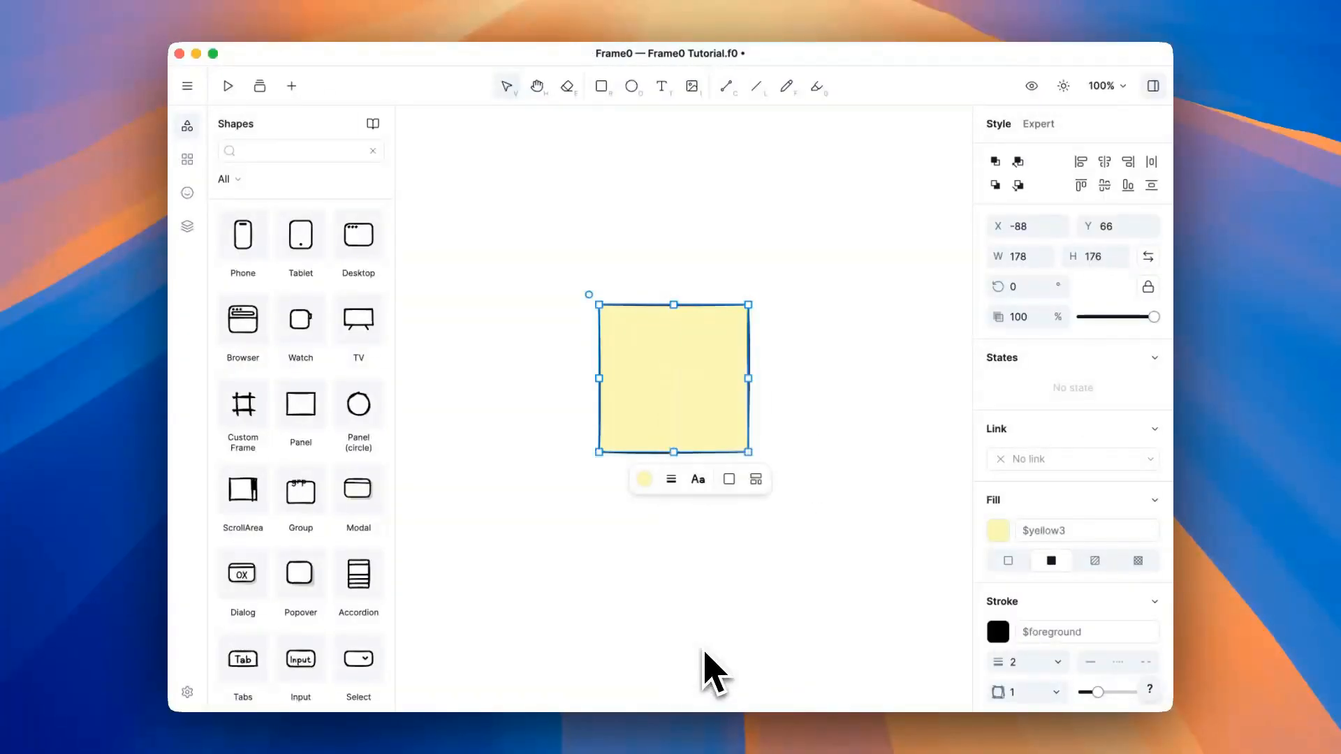
mouse_move(685, 404)
mouse_down()
mouse_move(577, 458)
mouse_move(838, 433)
mouse_move(682, 409)
mouse_up()
click(672, 459)
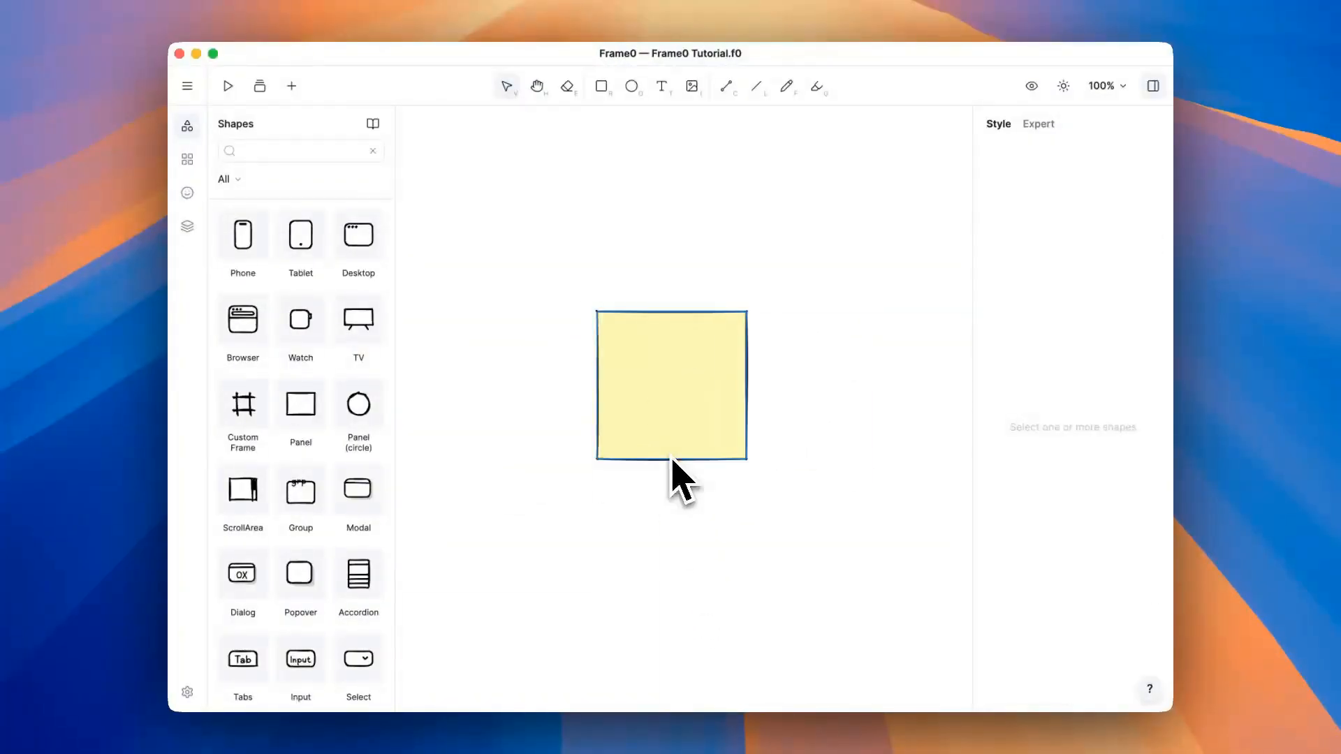
Hide the yellow square and sweep a selection area across the place where it was
click(671, 395)
right_click(671, 360)
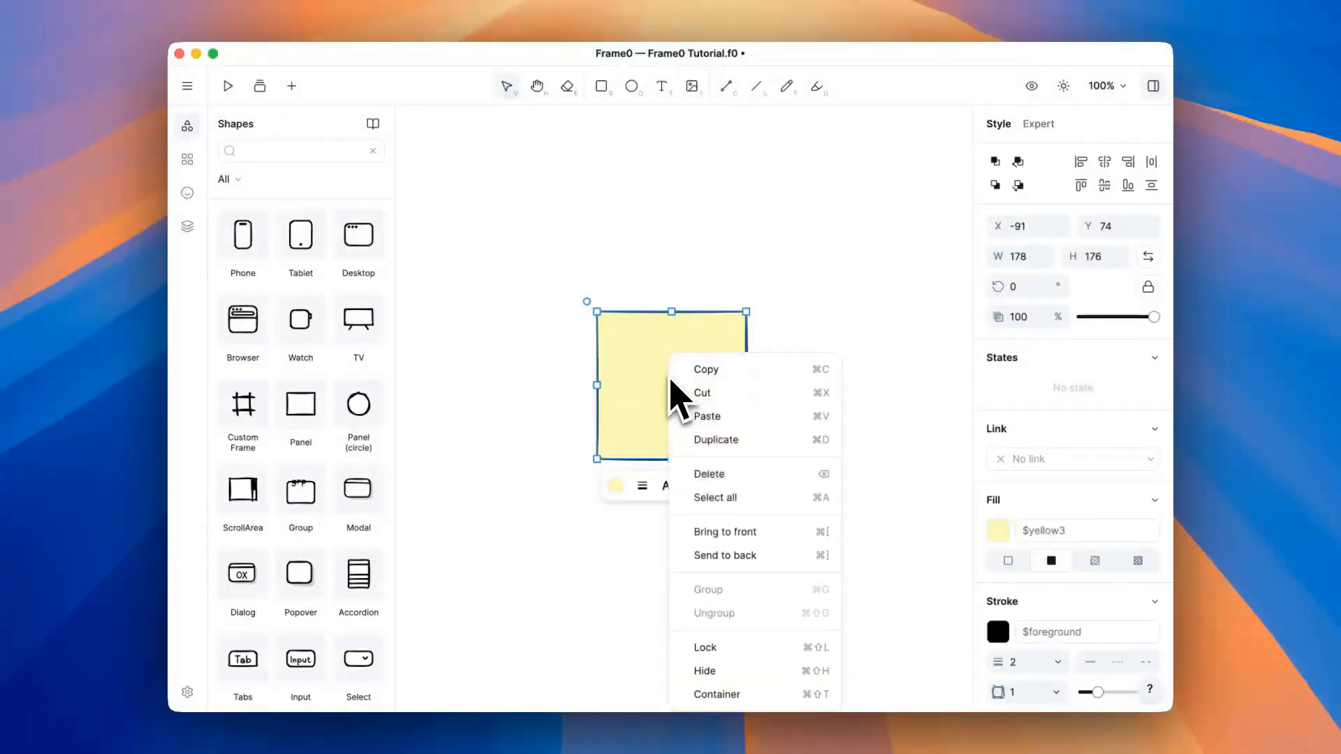
click(706, 671)
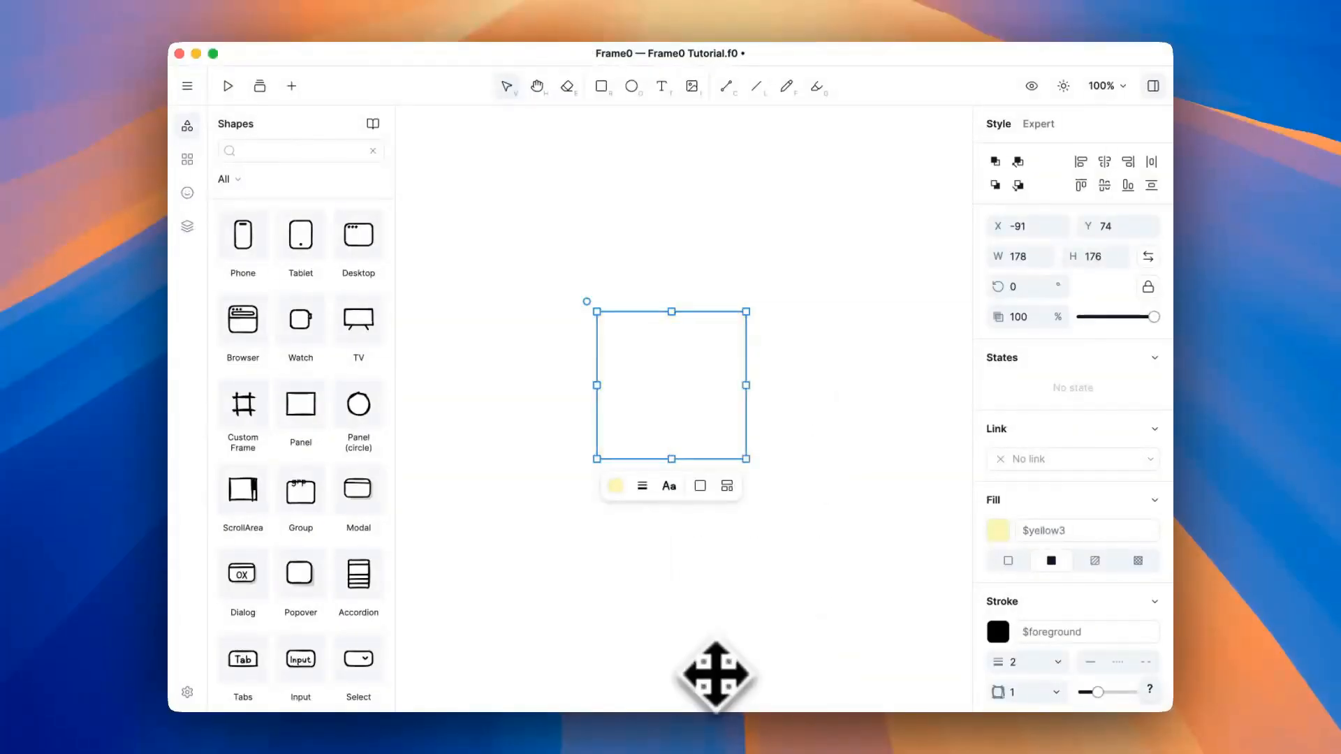
drag(831, 293, 565, 518)
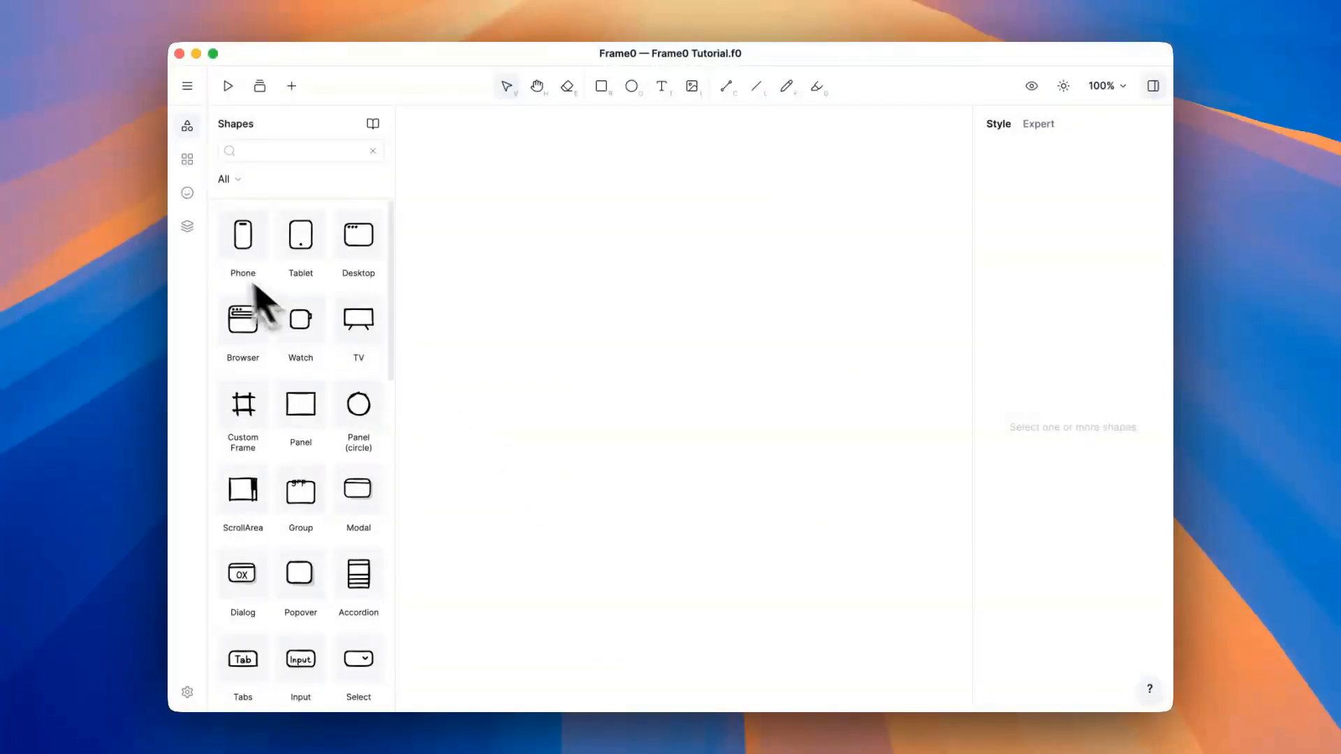
Select the hidden square from the layers of Page 1 and unhide it
click(187, 226)
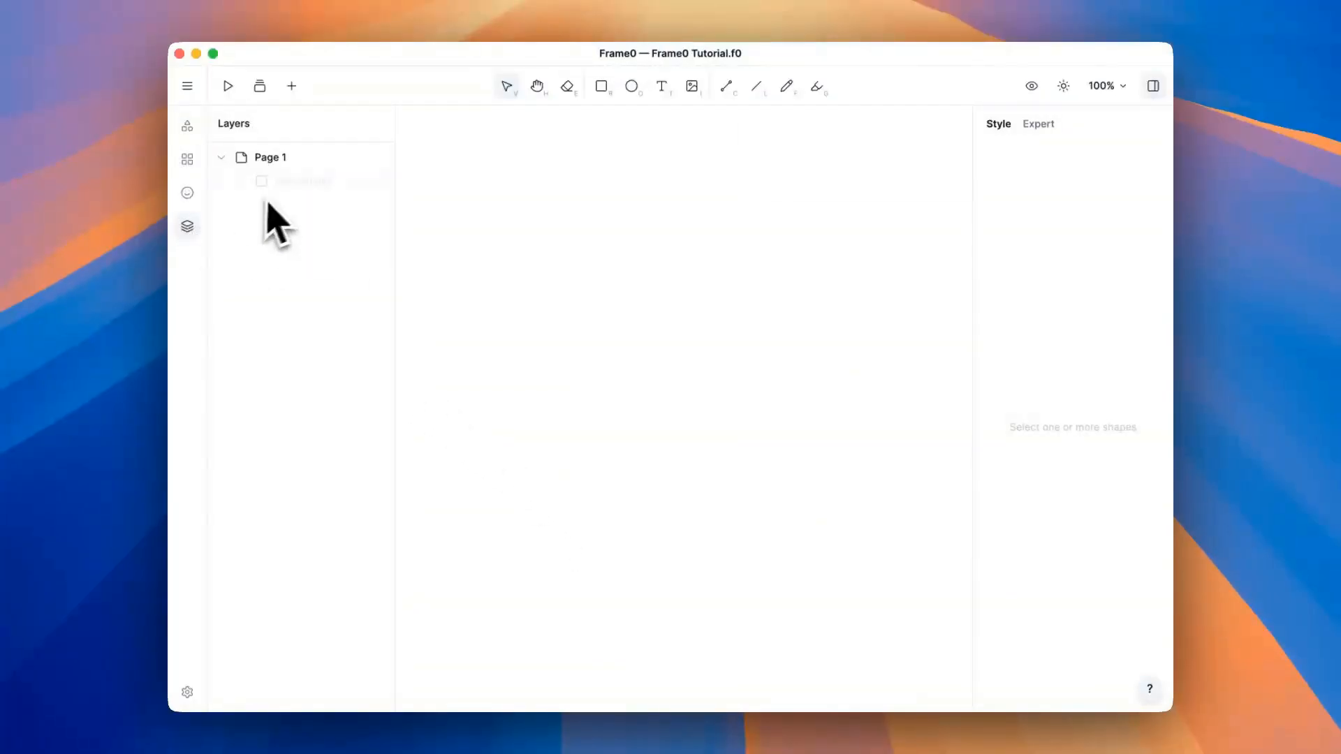
click(301, 187)
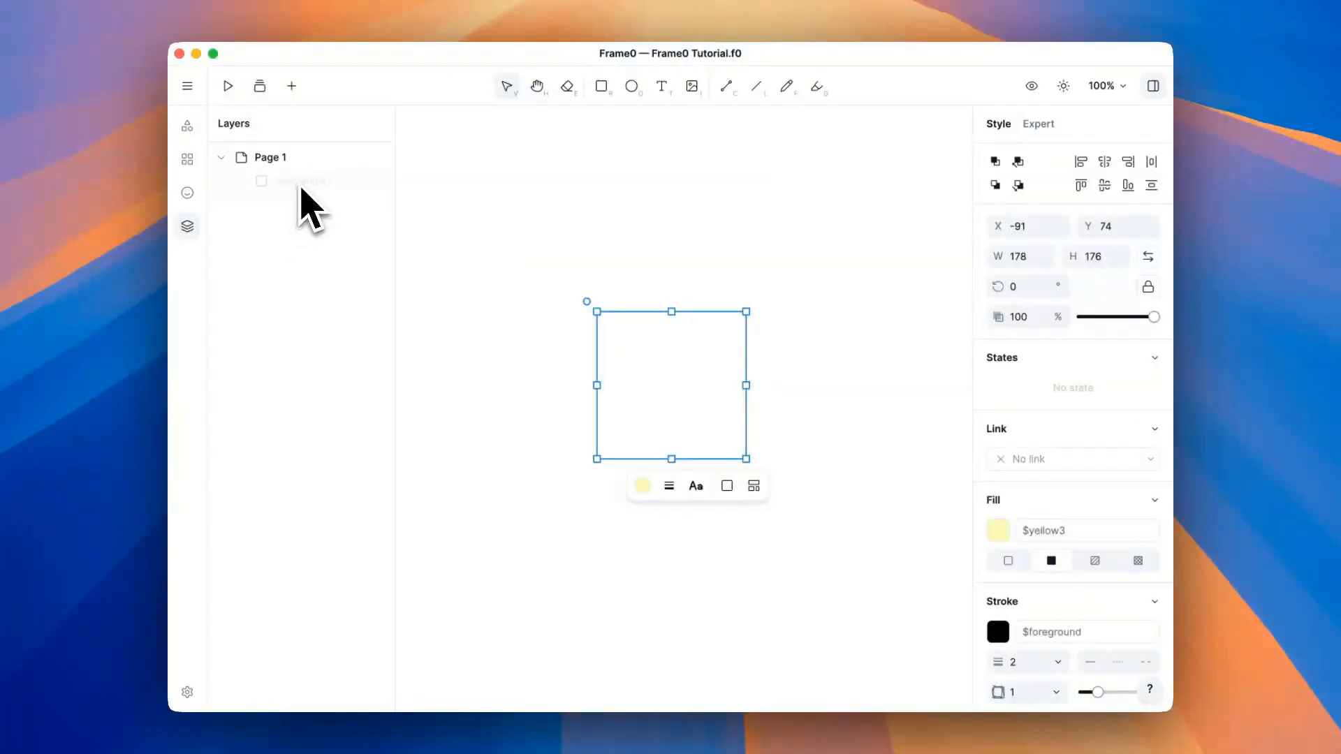
right_click(659, 383)
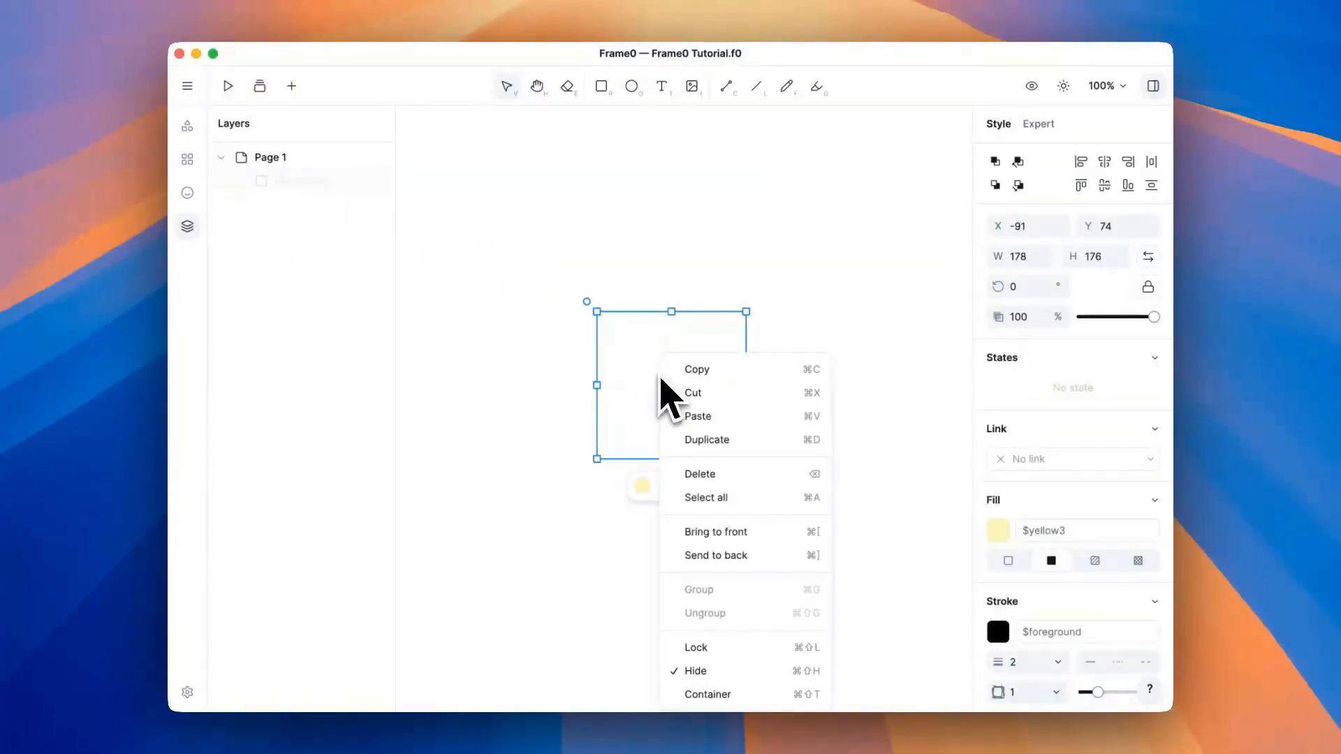
click(697, 672)
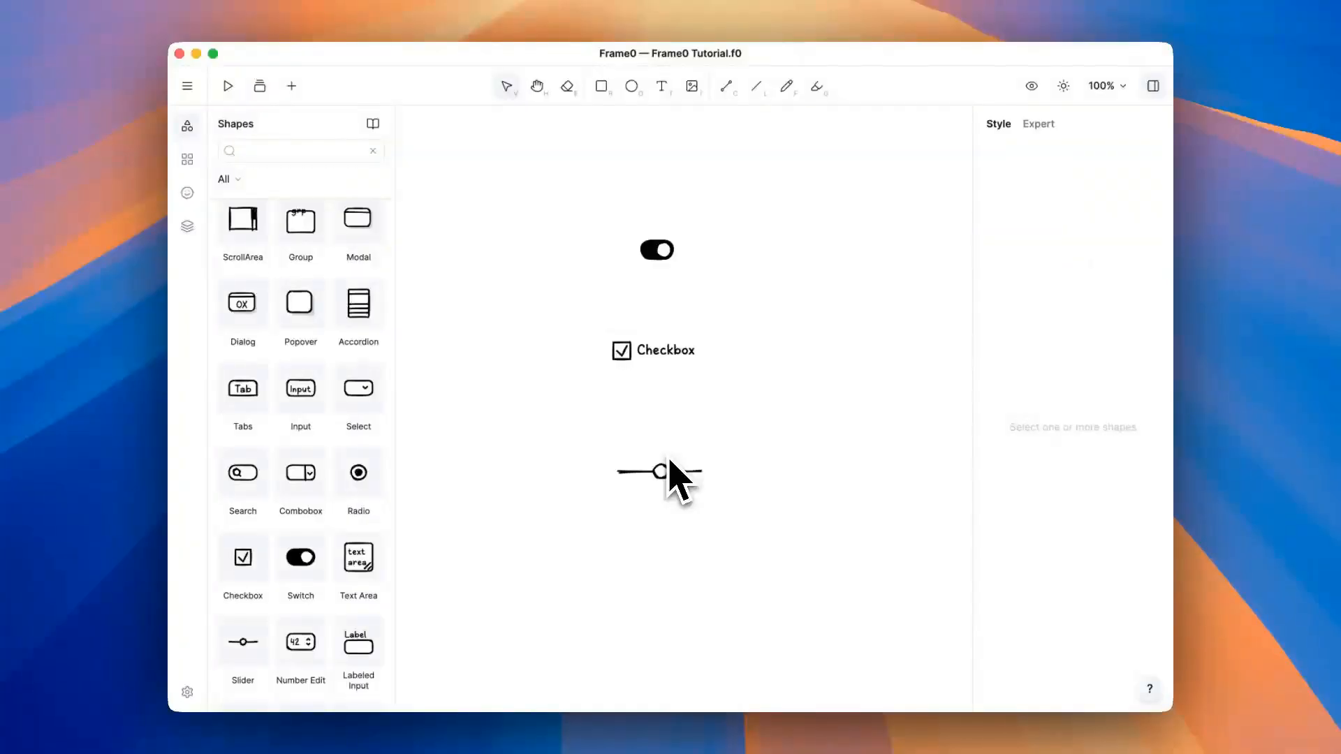
Turn the switch component's Checked state off and back on, then deselect it
click(655, 251)
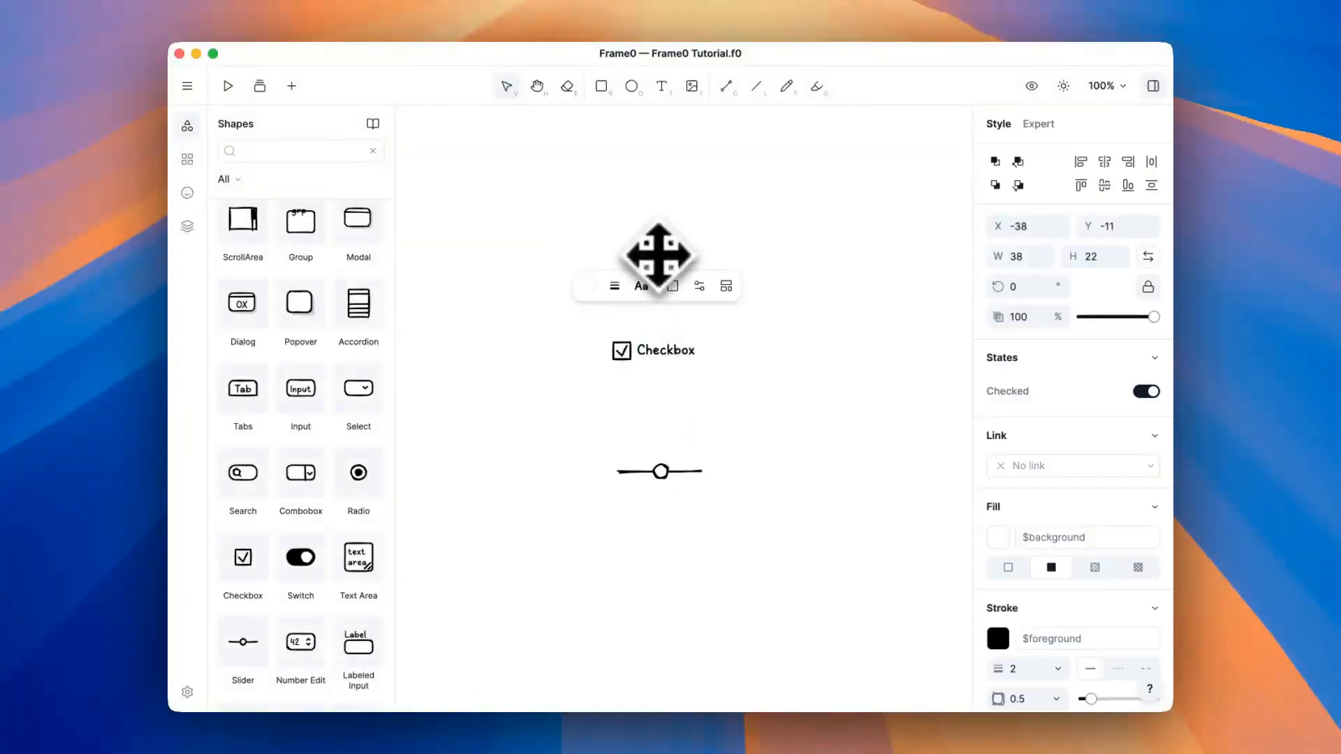
click(699, 285)
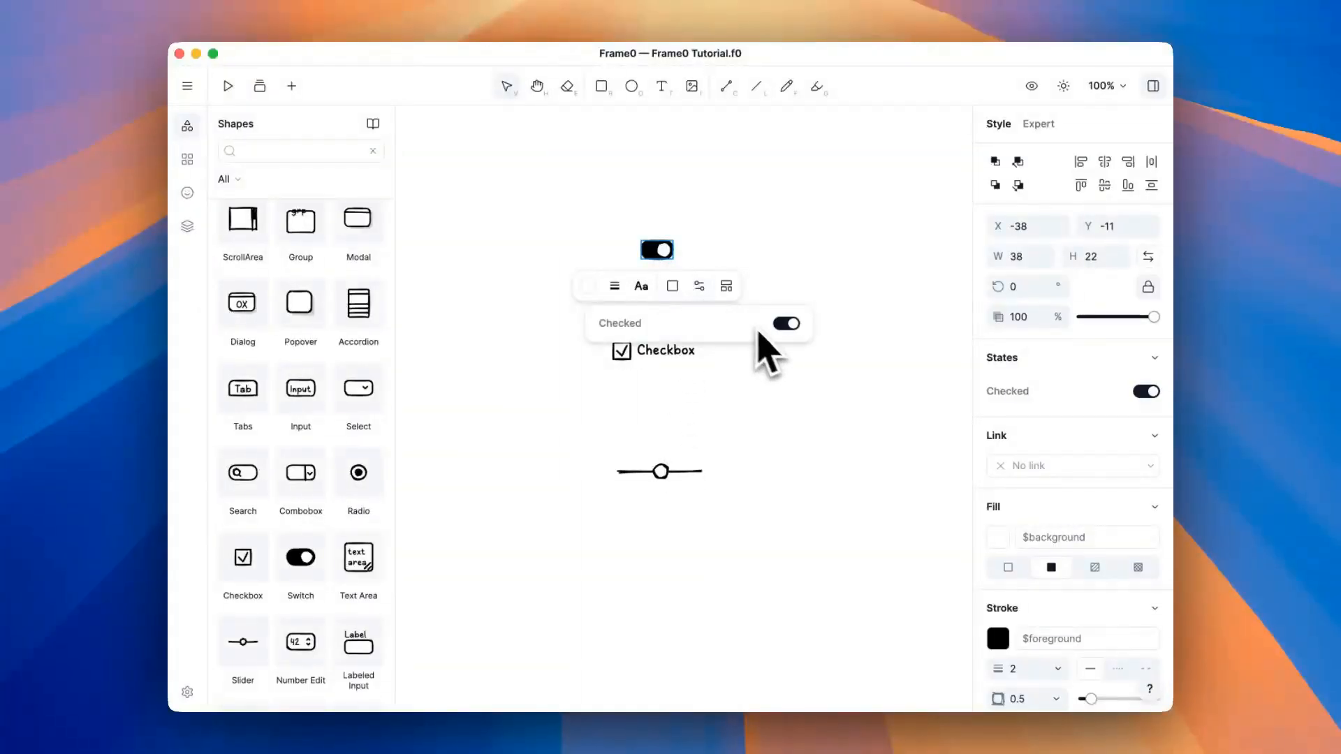
click(787, 324)
click(786, 325)
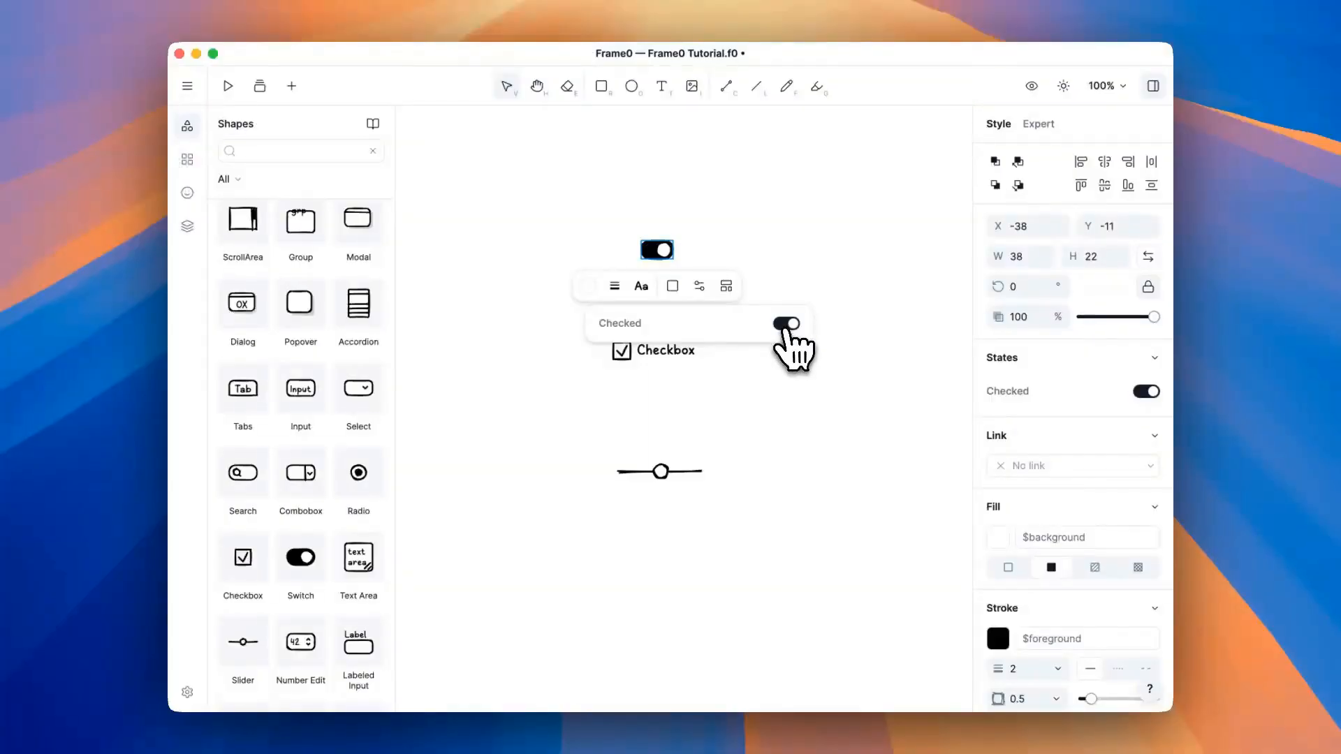
click(774, 388)
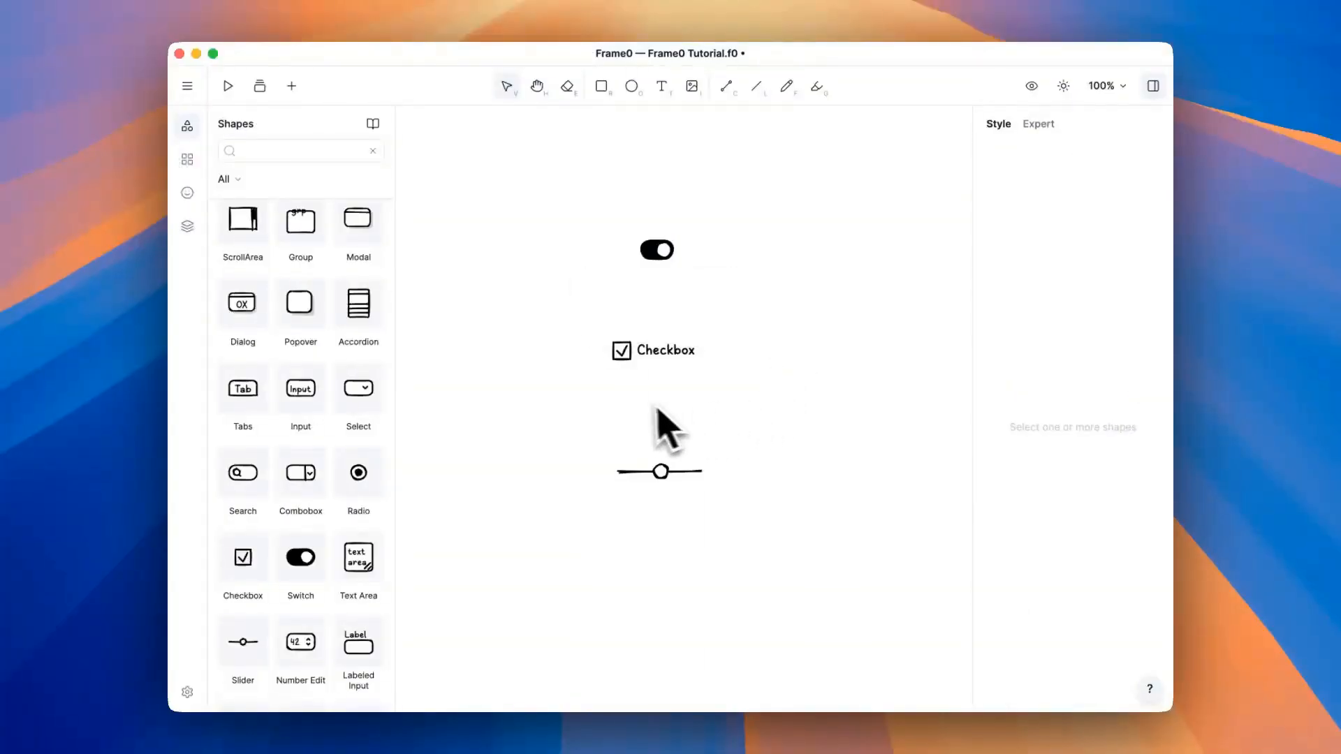
Turn the checkbox's Checked state off and back on, then deselect it
click(620, 364)
click(664, 386)
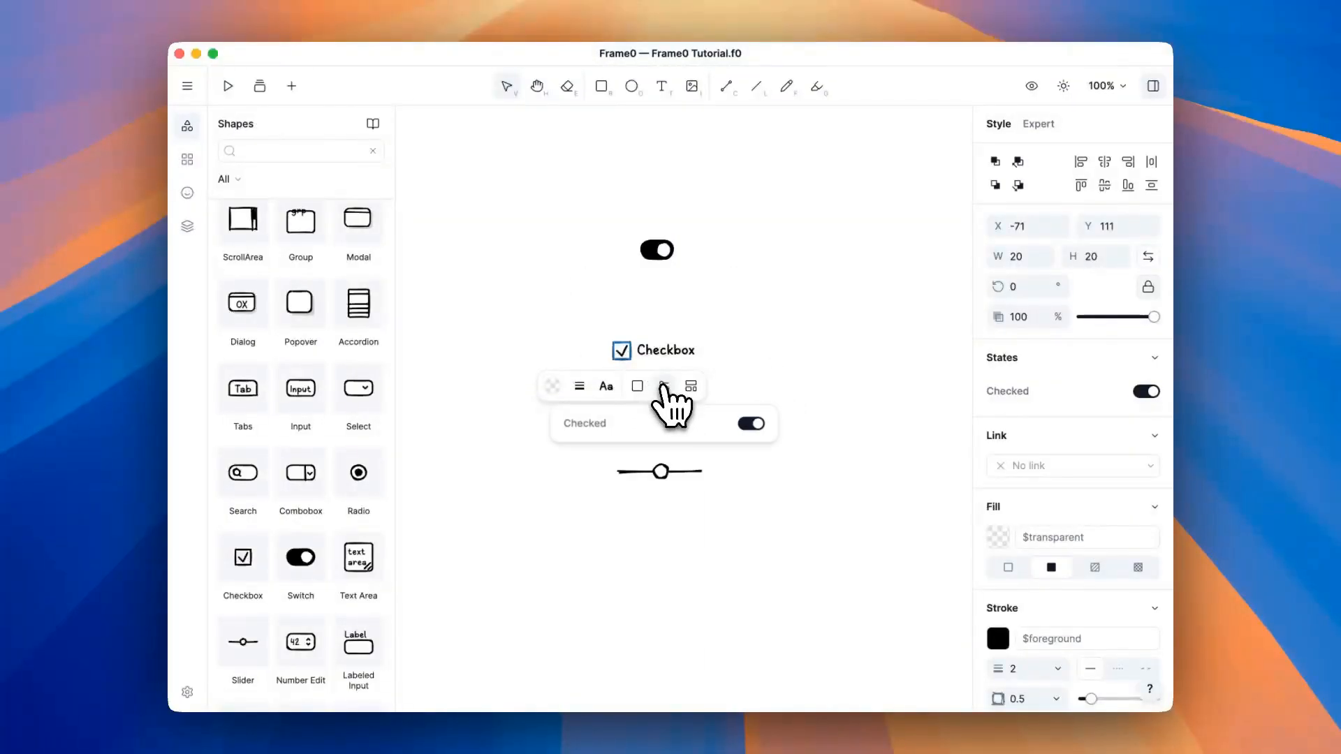
click(751, 424)
click(751, 424)
click(748, 400)
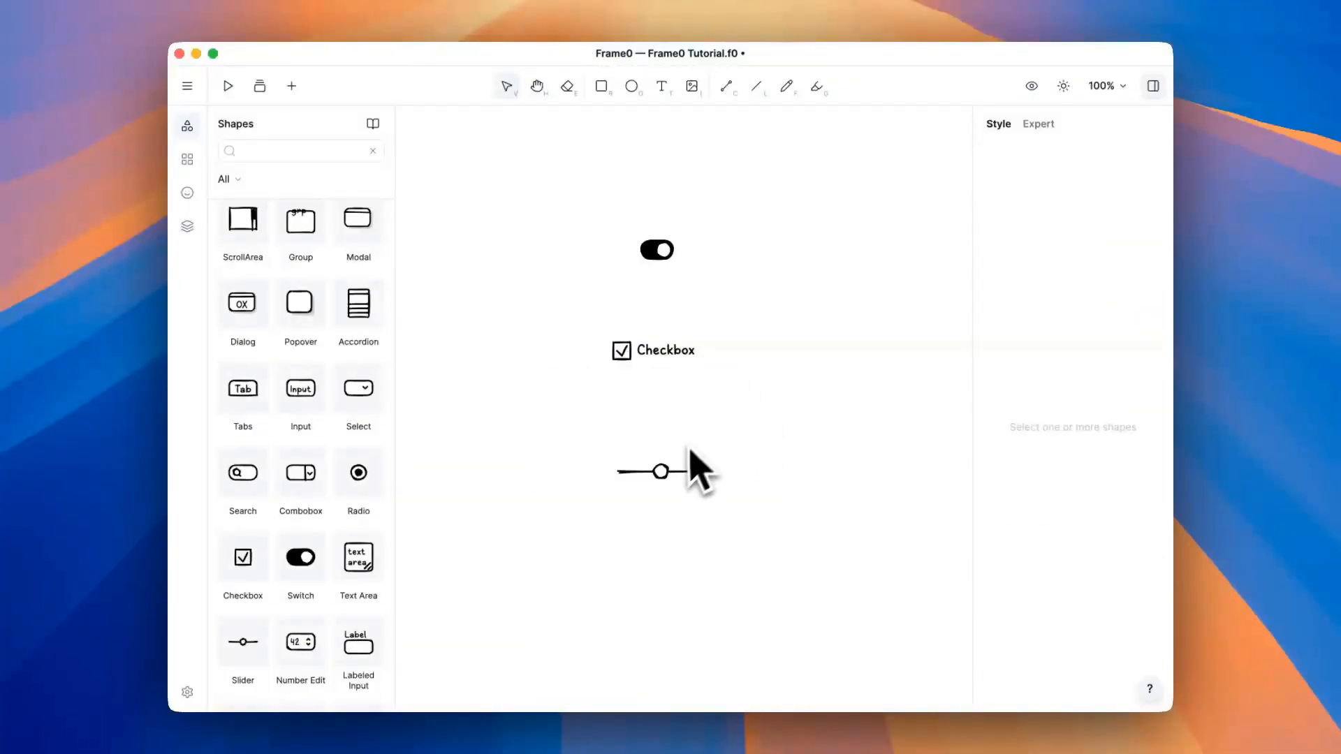
Adjust the slider component's Position state and deselect the slider
click(664, 470)
click(702, 438)
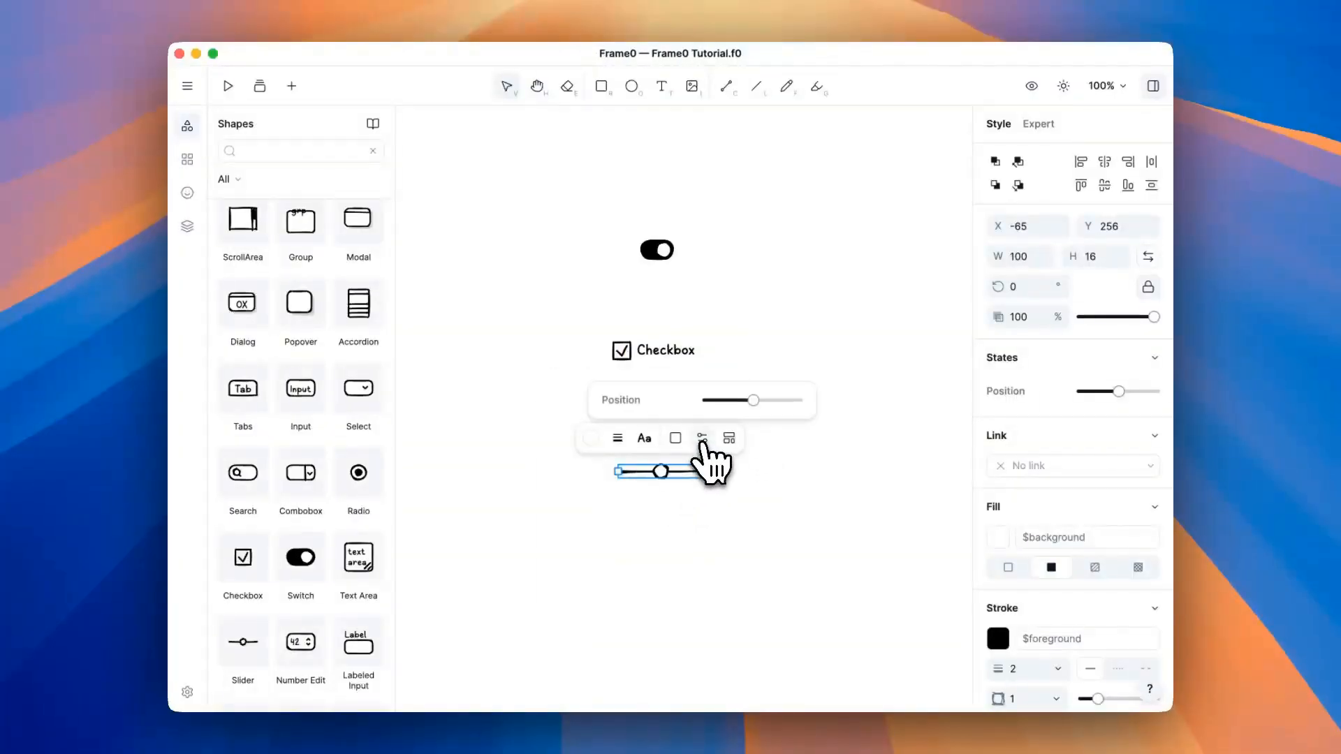
mouse_move(753, 401)
mouse_down()
mouse_move(707, 401)
mouse_move(791, 401)
mouse_move(741, 403)
mouse_up()
click(720, 532)
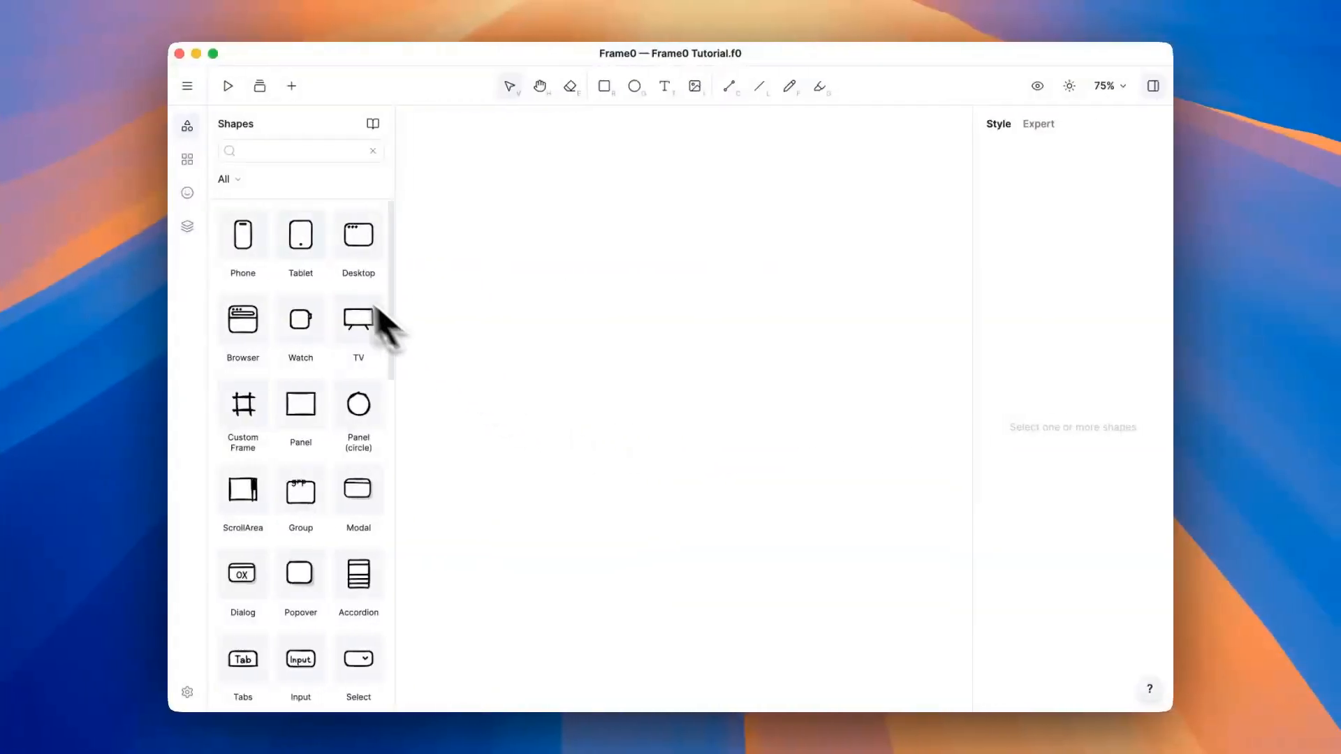
Filter the shape library to Frames and place a Phone frame on the canvas
click(236, 183)
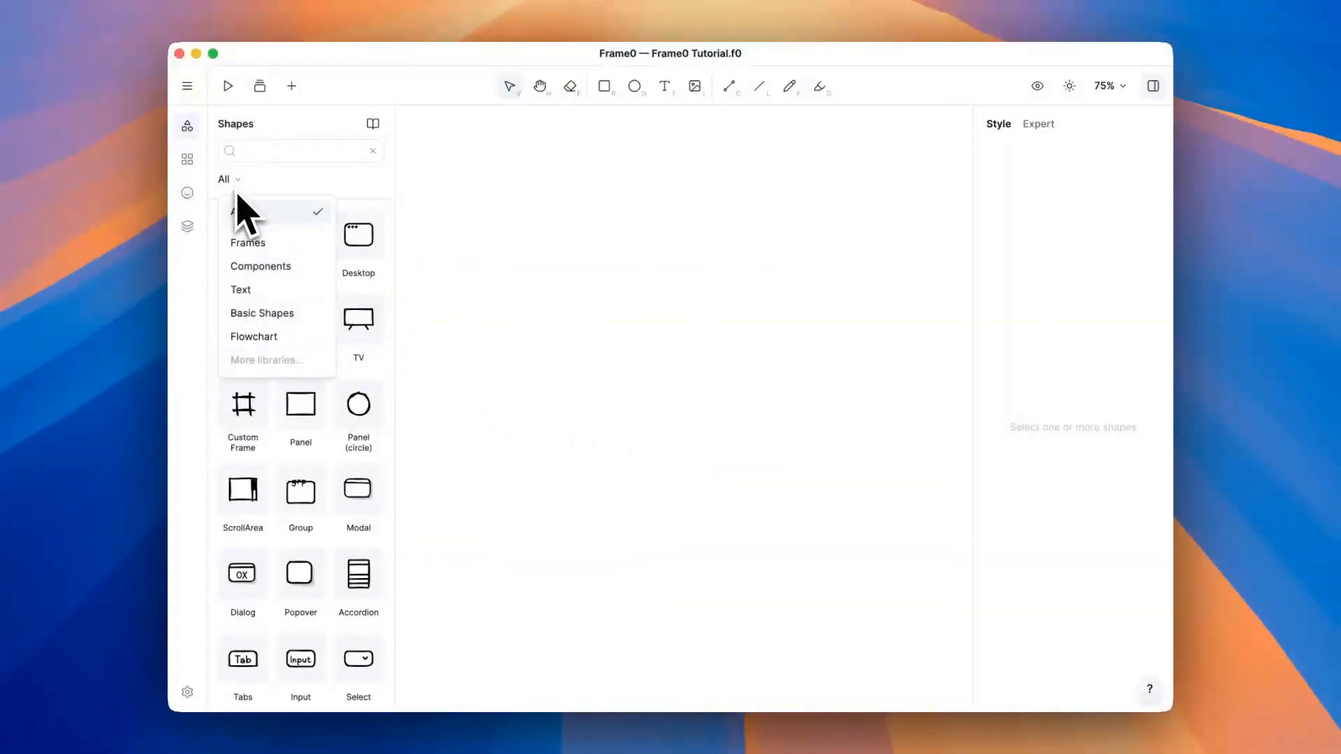
click(248, 244)
drag(245, 243, 542, 368)
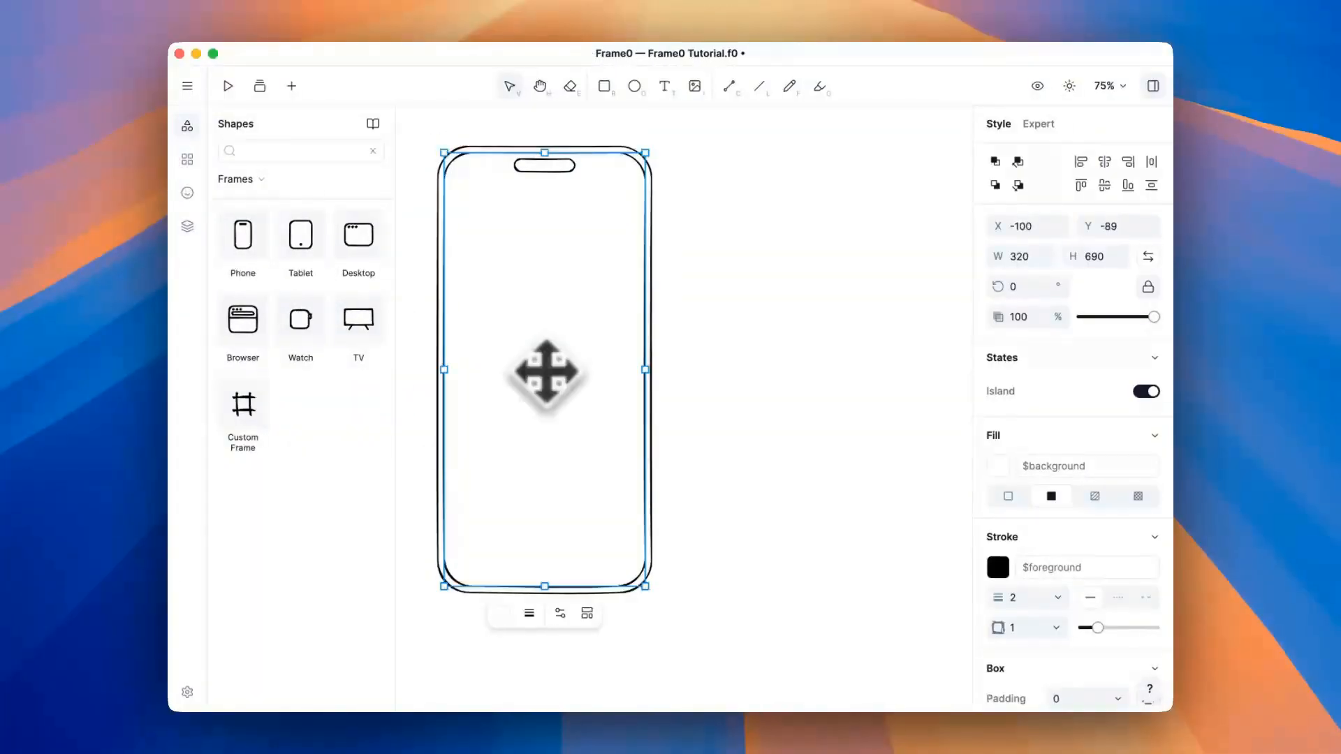
Show all library shapes again and place a Placeholder in the upper part of the phone frame
click(239, 181)
click(244, 211)
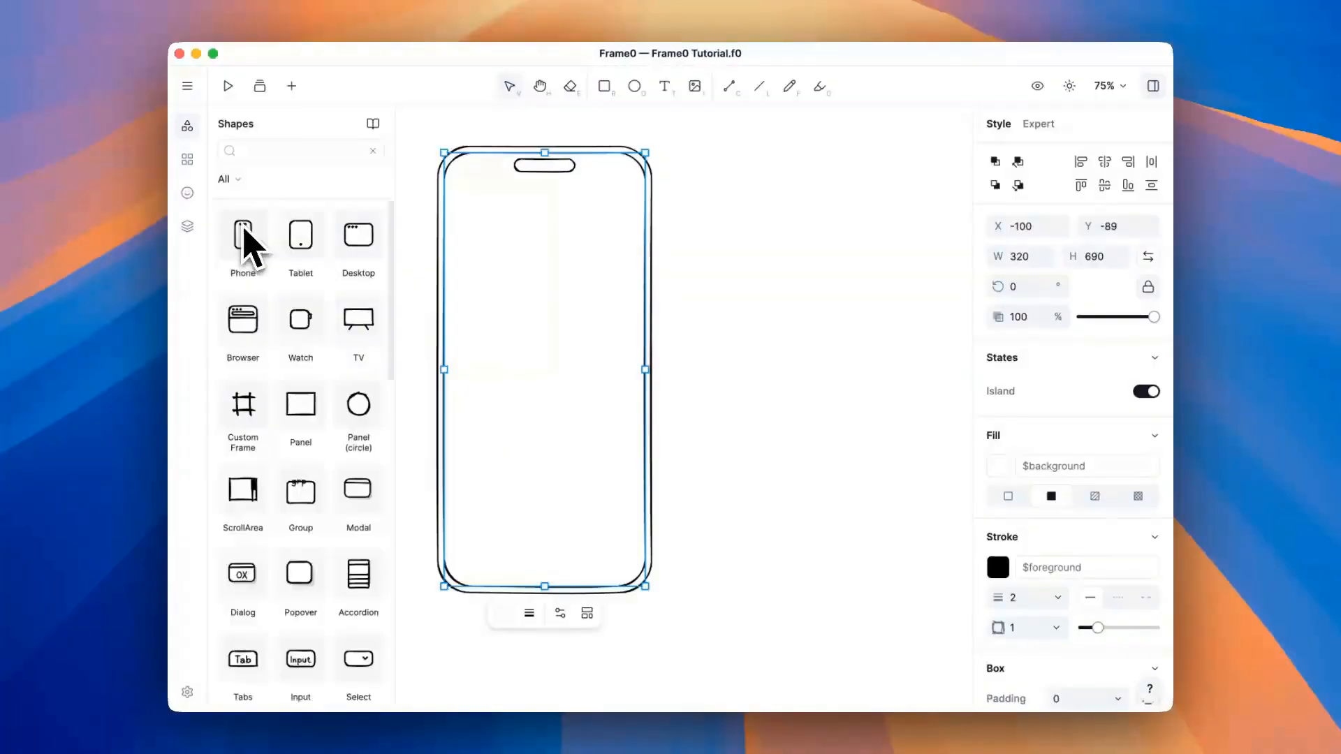
scroll(293, 517, down, 5)
scroll(291, 551, down, 5)
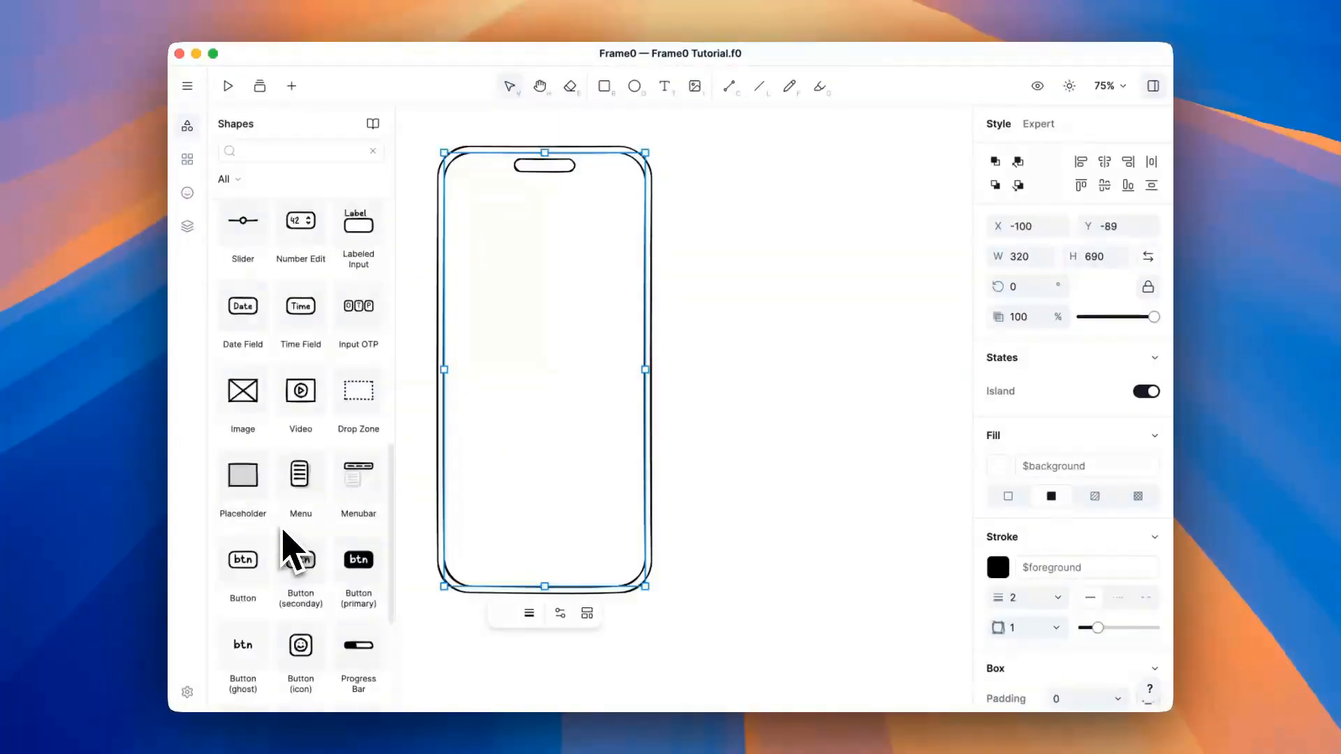
drag(239, 509, 551, 264)
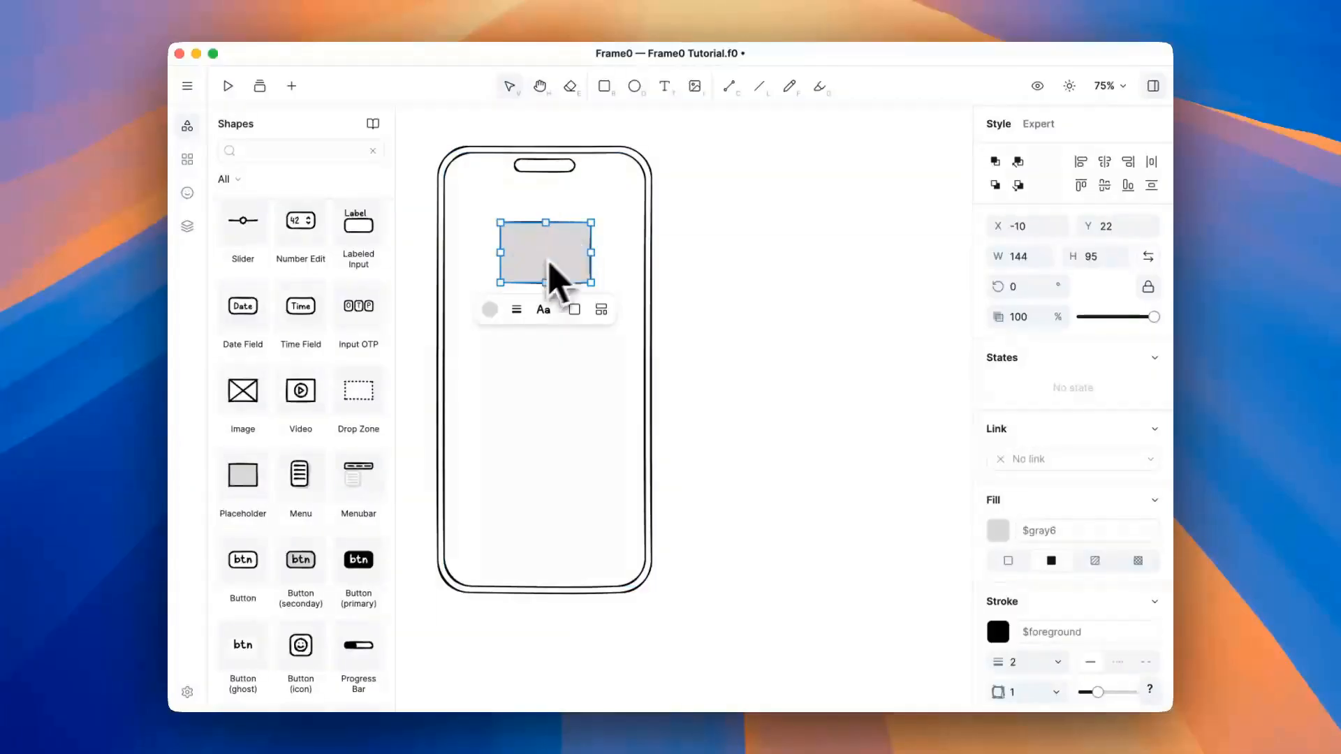
Add a primary Button below the placeholder and shift the phone frame slightly with its contents
drag(358, 560, 550, 321)
click(727, 410)
mouse_move(541, 405)
mouse_down()
mouse_move(756, 479)
mouse_move(518, 401)
mouse_move(534, 392)
mouse_up()
Widen the gray placeholder slightly inside the phone frame and save the file
click(561, 249)
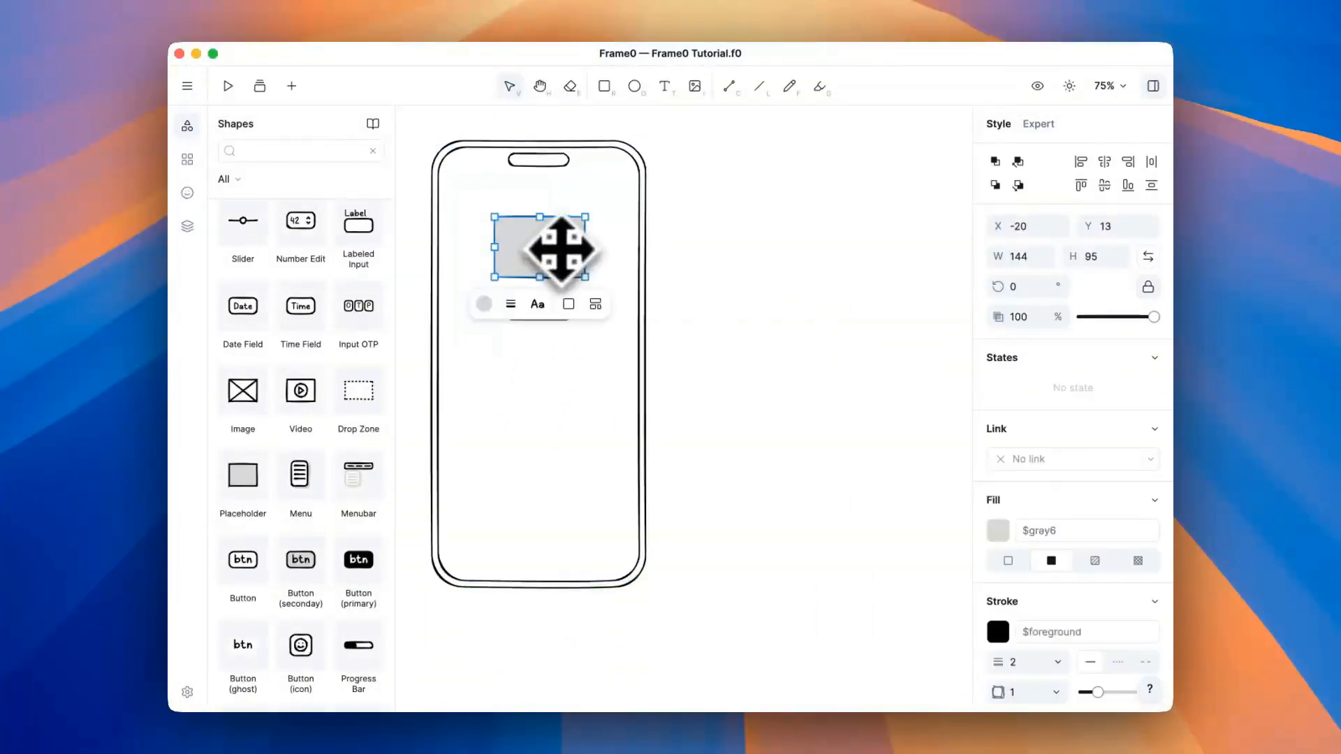
mouse_move(585, 246)
mouse_down()
mouse_move(771, 249)
mouse_move(597, 253)
mouse_up()
click(742, 335)
click(617, 257)
click(676, 342)
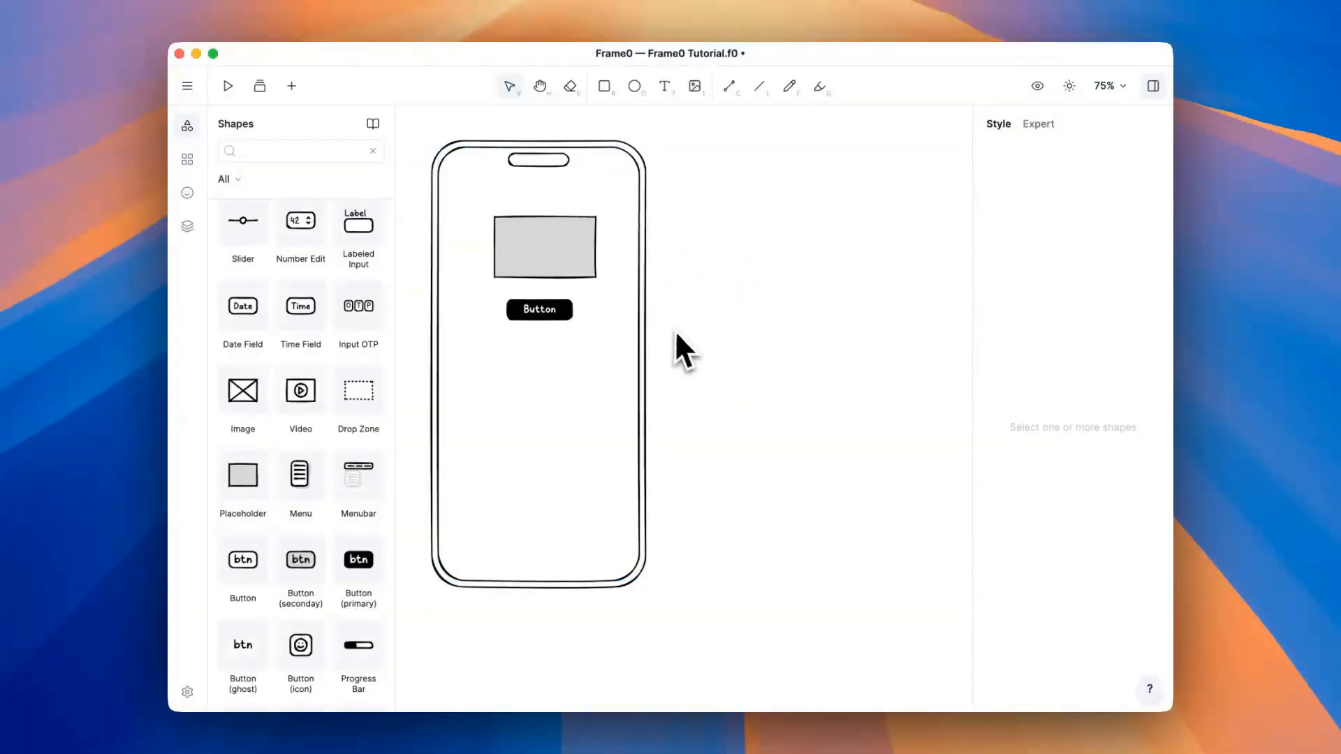
key(super+s)
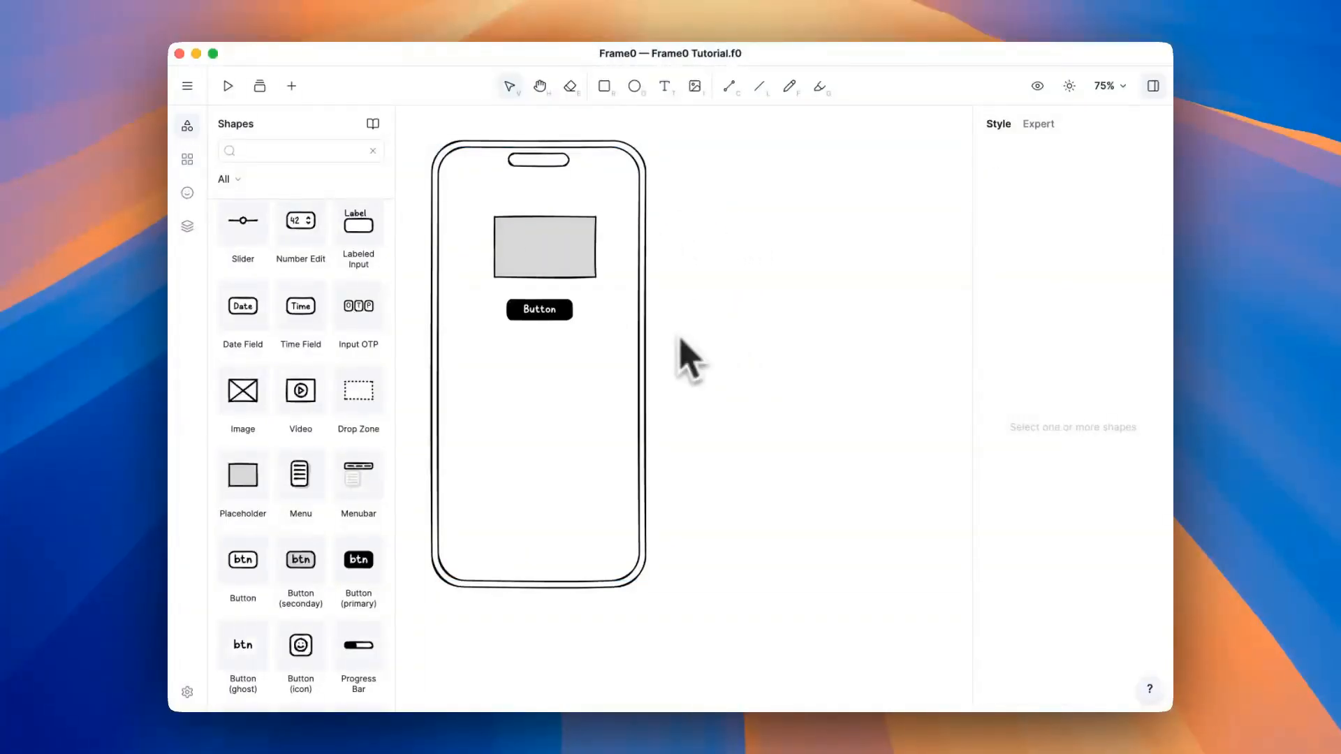
Turn the phone frame's Island state off and back on
click(594, 388)
click(554, 607)
click(639, 646)
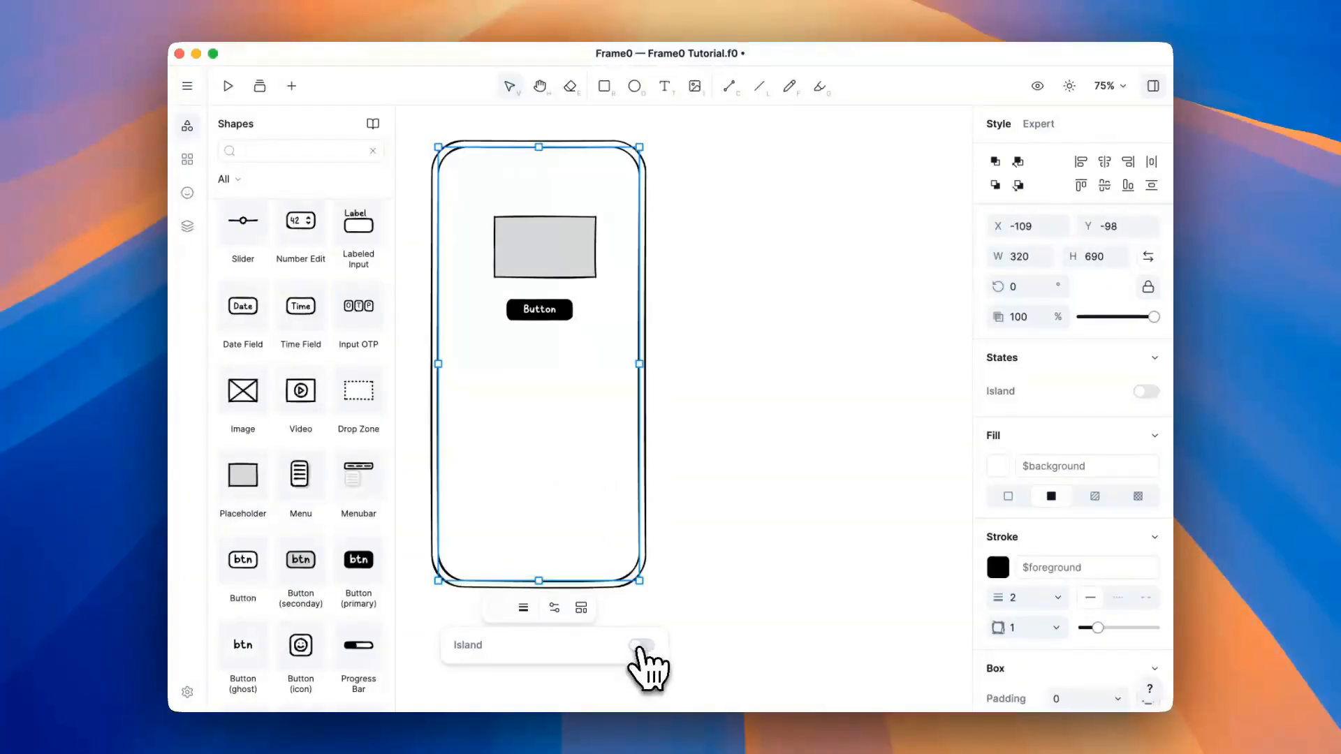
click(640, 646)
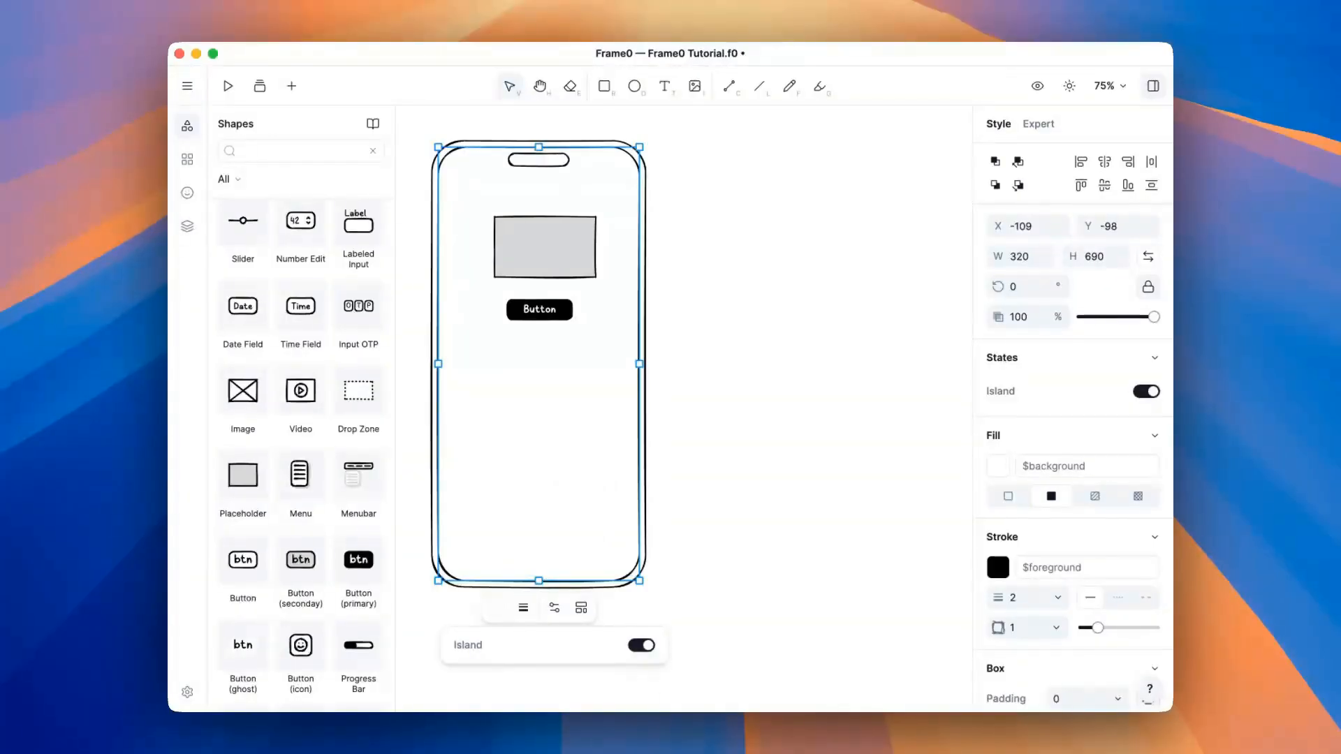
click(685, 552)
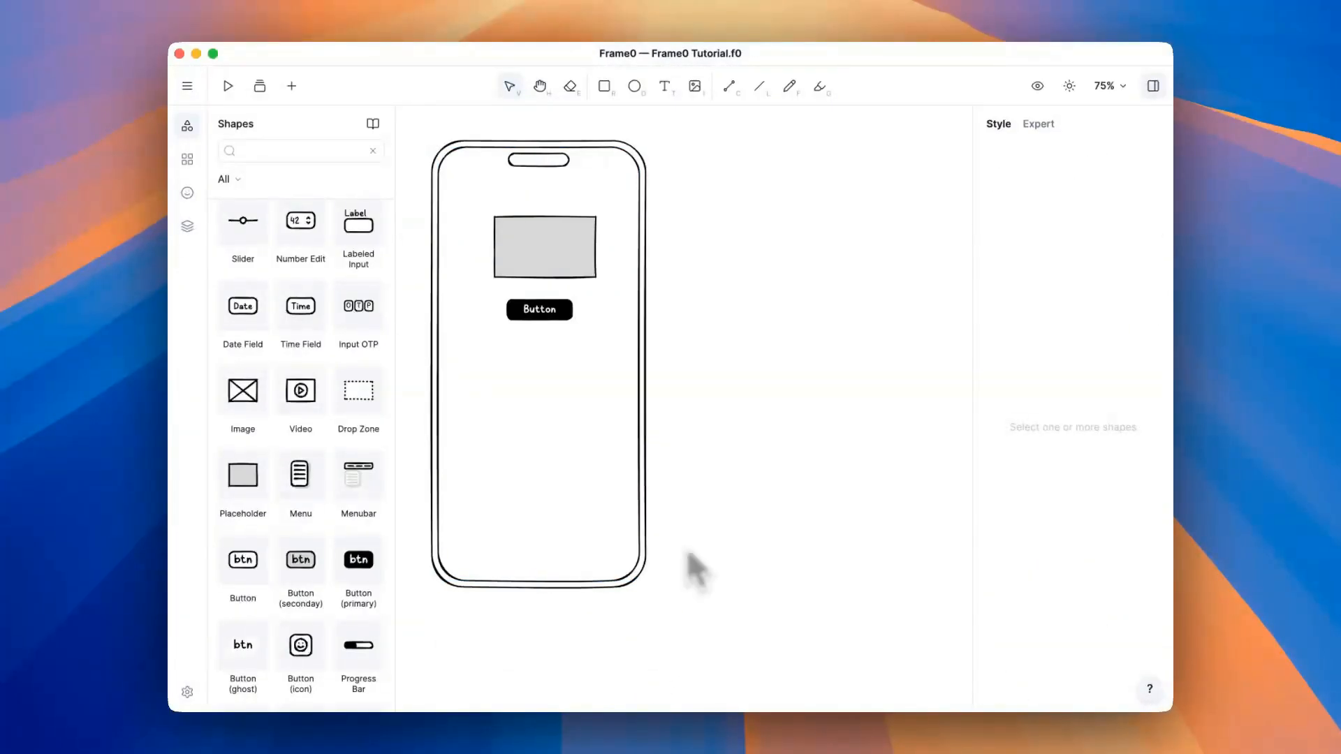
click(593, 412)
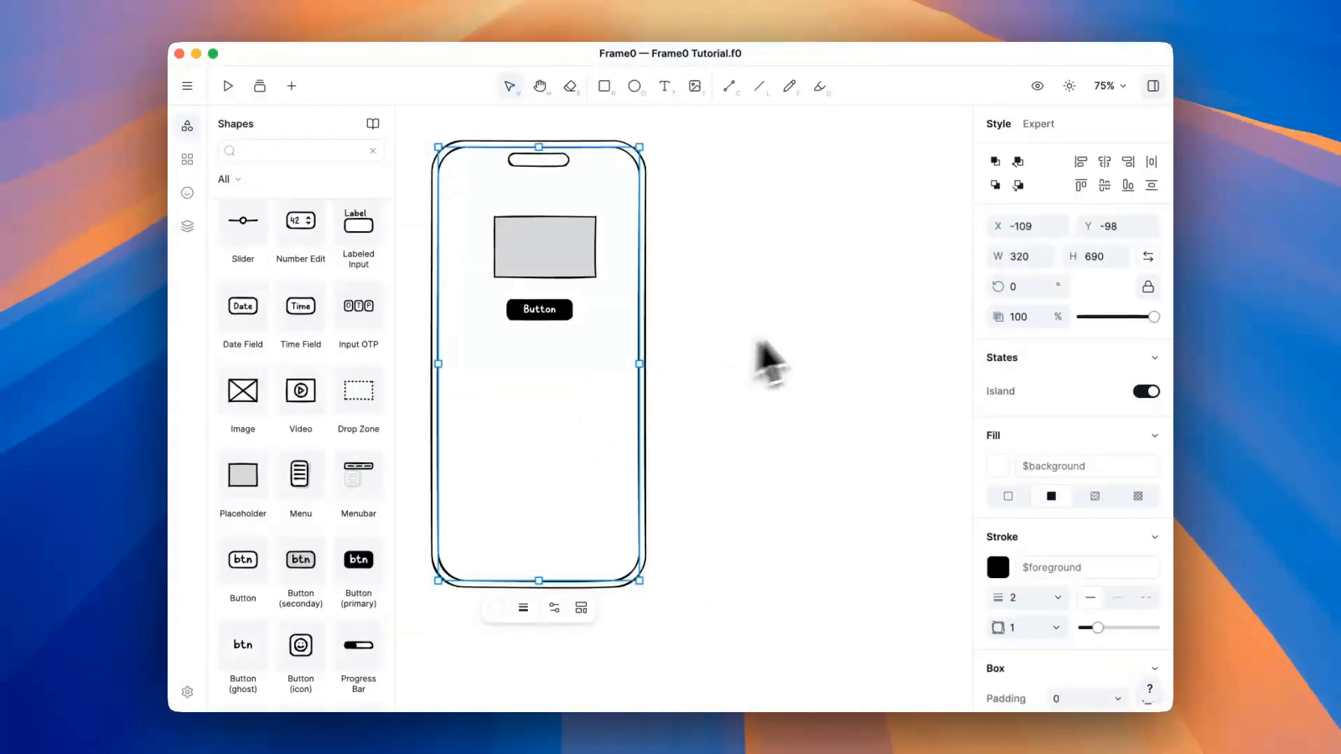
click(1149, 257)
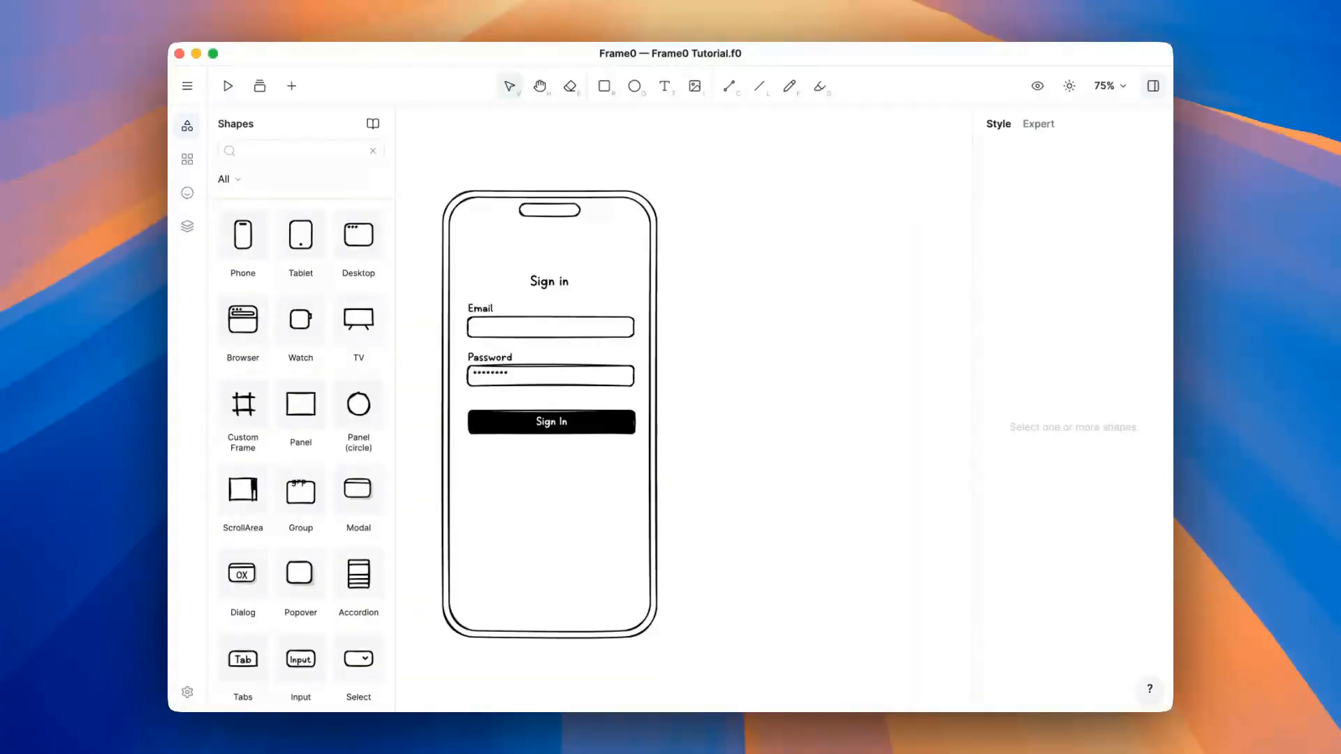
Show the layers of the Sign in page and place a mirror of the Phone frame beside the original
click(187, 227)
click(270, 183)
drag(287, 186, 828, 487)
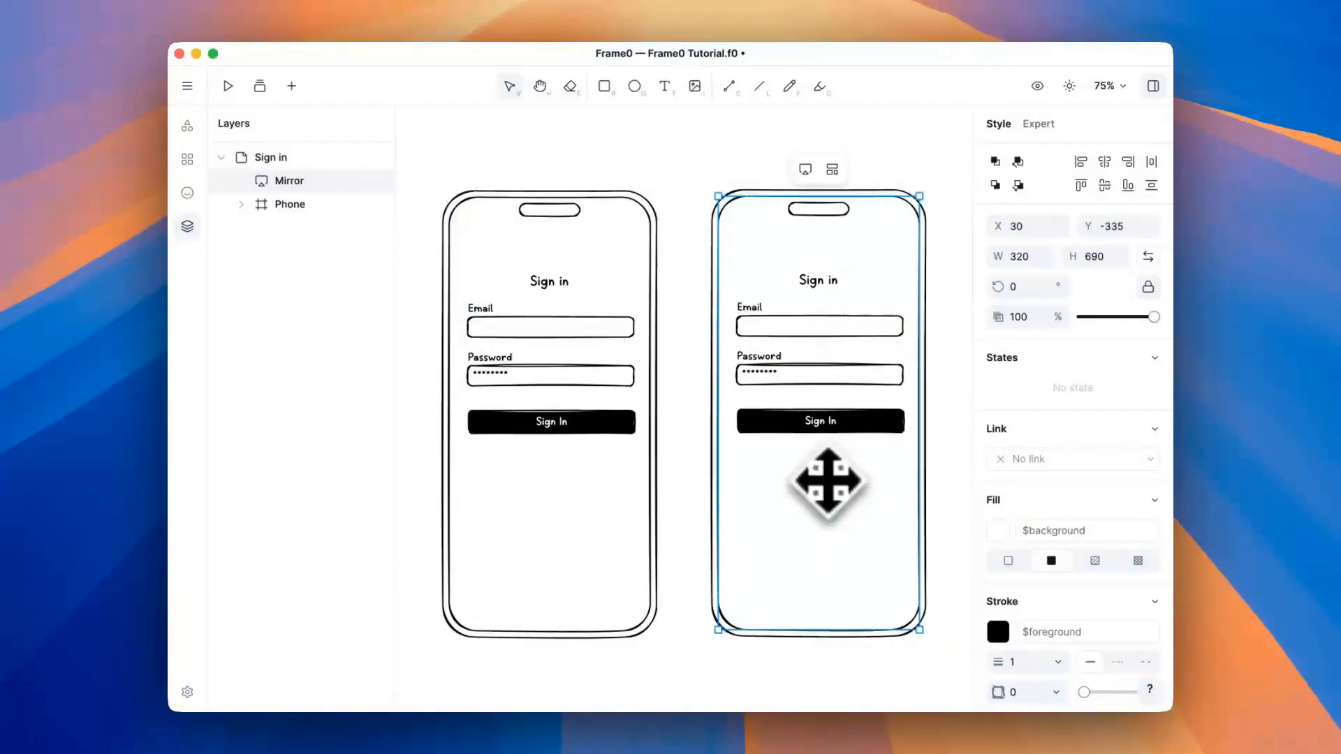
Scale the mirrored phone to 50% and 75%, and return it to 100%
click(805, 171)
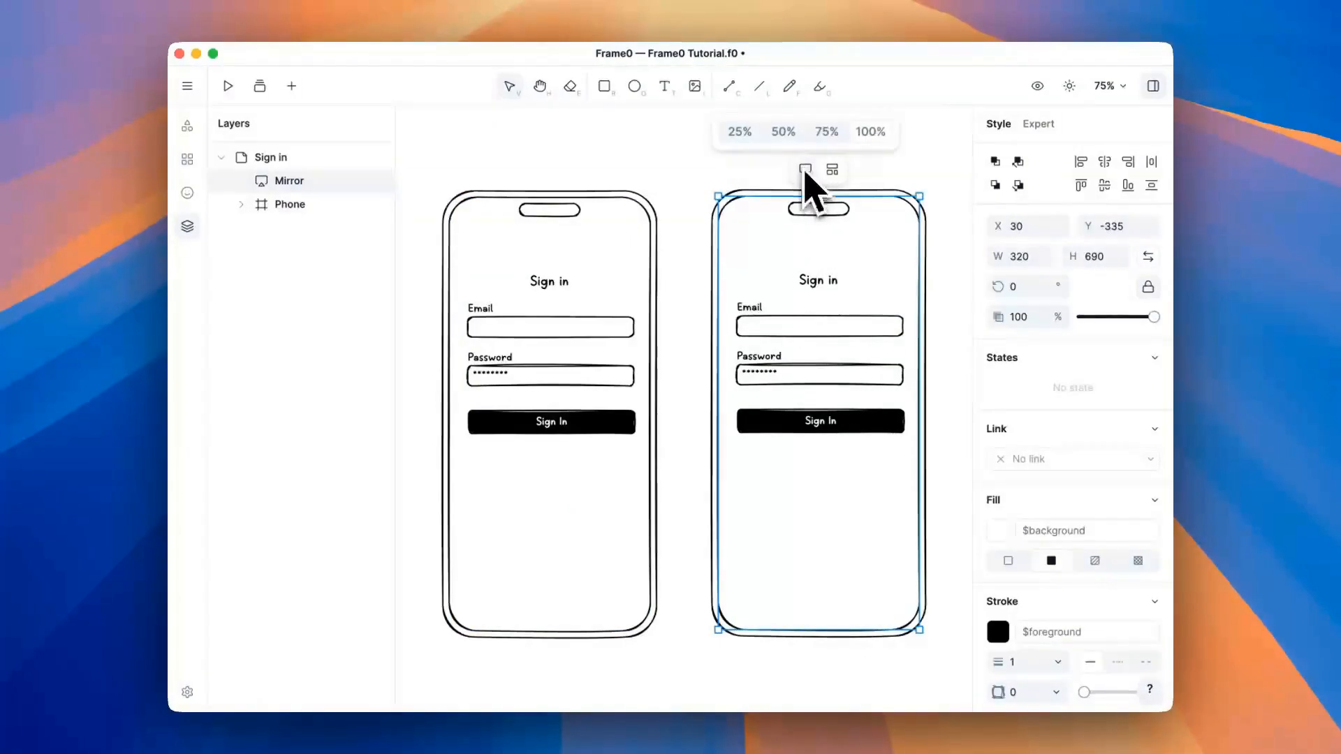
click(789, 143)
click(821, 139)
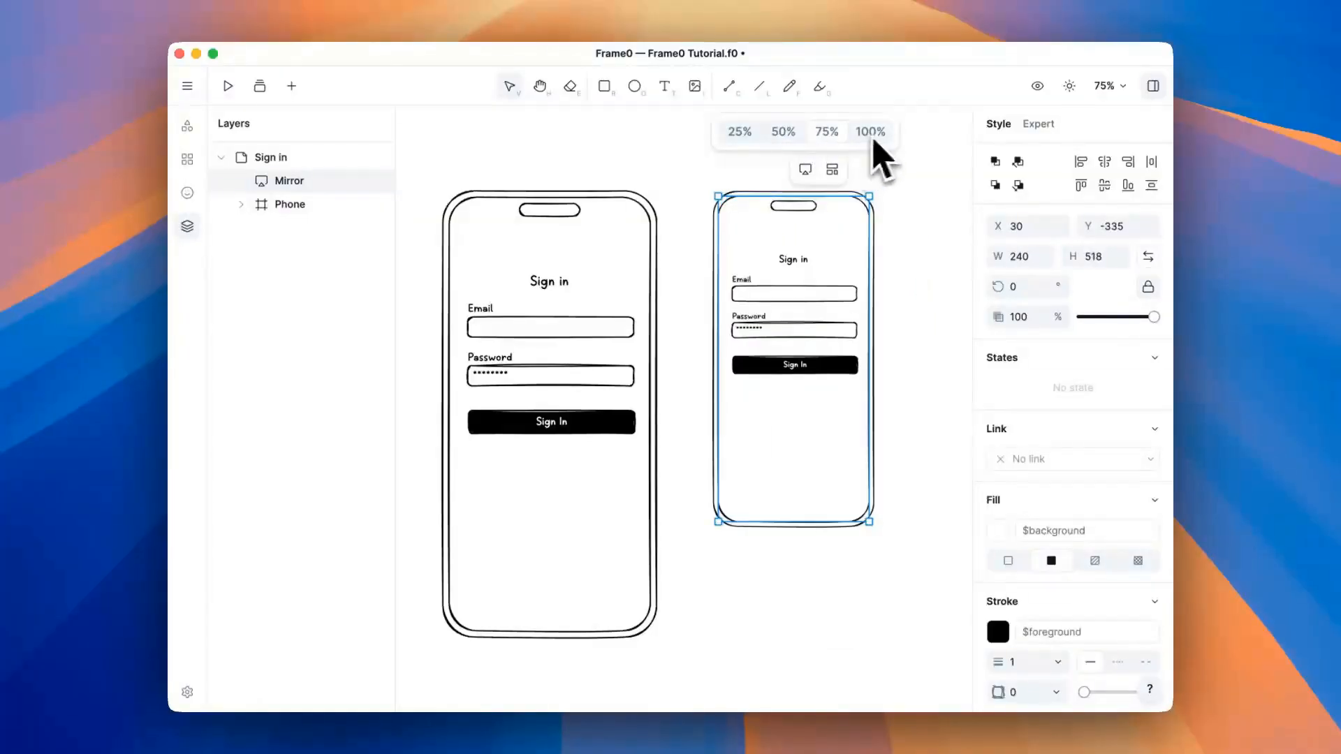
click(869, 135)
Shift the Sign In button very slightly within the original phone frame and clear the selection
click(686, 187)
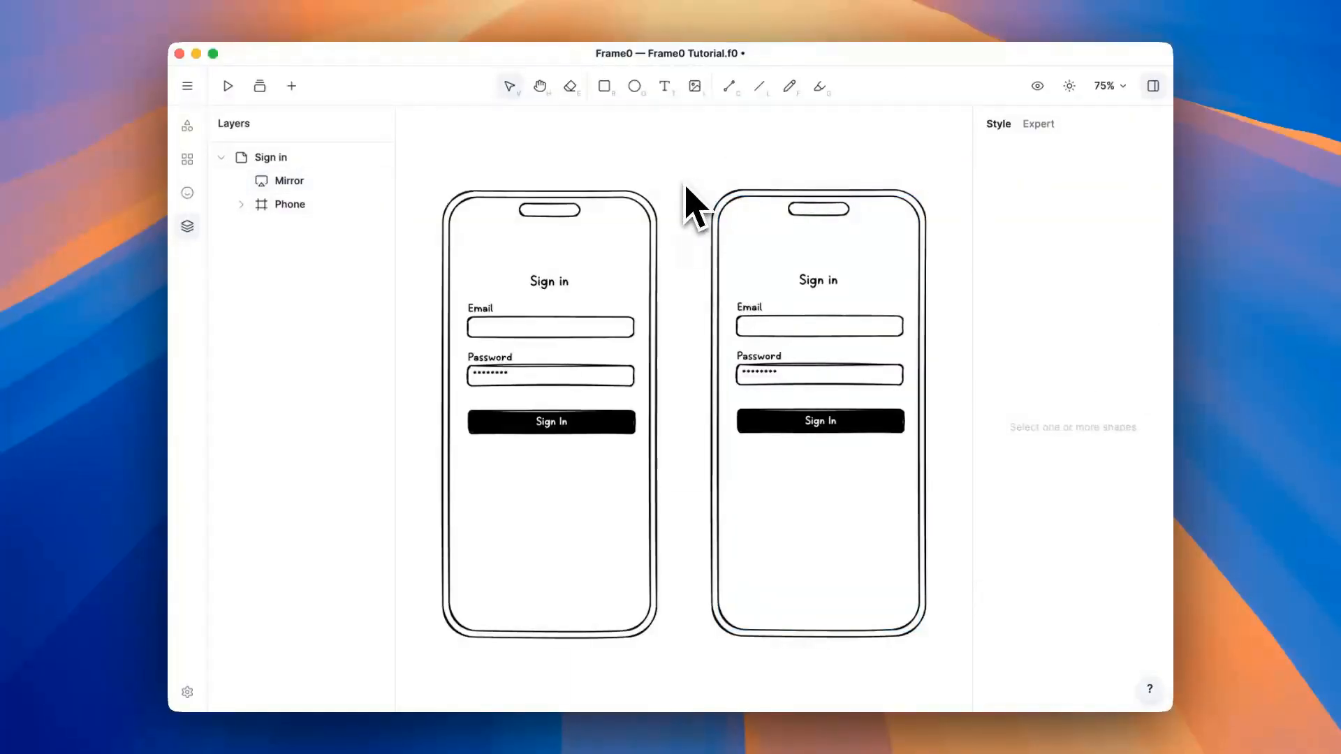
click(618, 255)
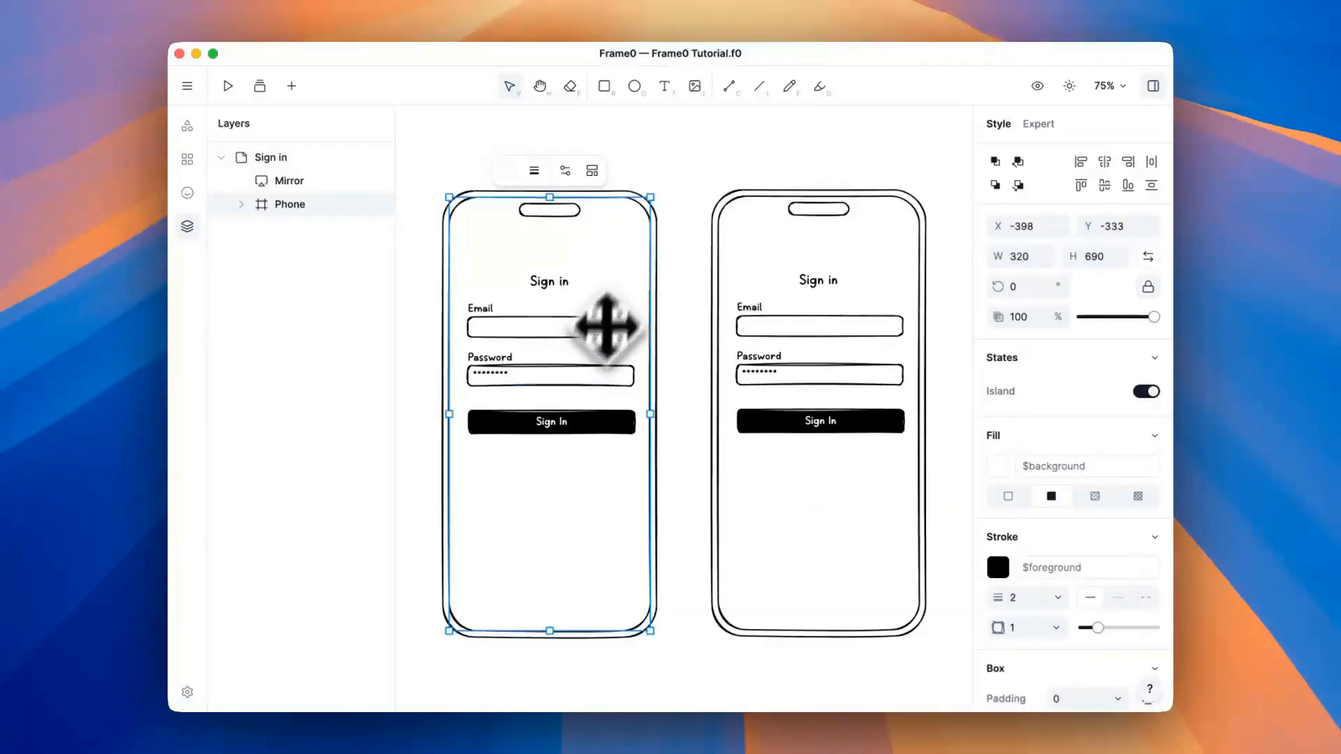
mouse_move(563, 428)
mouse_down()
mouse_move(551, 542)
mouse_move(605, 547)
mouse_move(504, 480)
mouse_move(605, 554)
mouse_move(561, 428)
mouse_up()
click(685, 500)
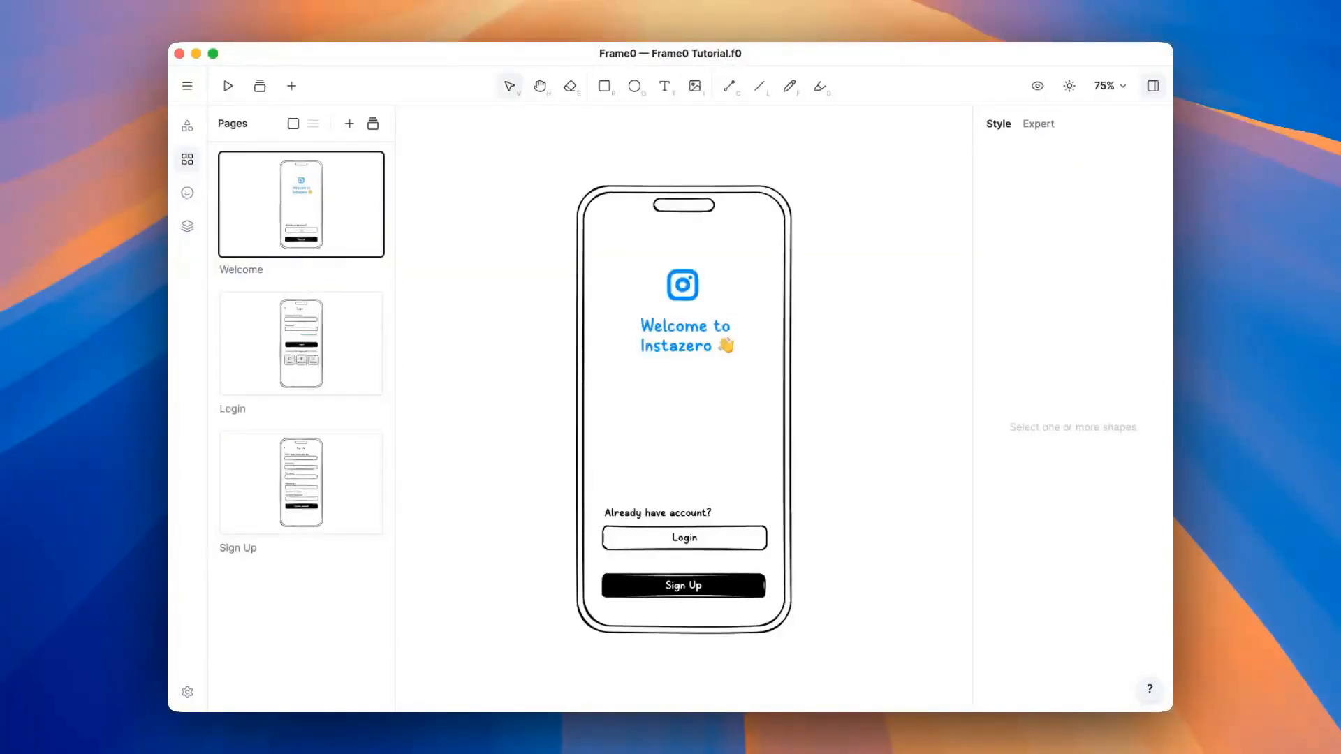
Link the Login button on the Welcome page to the Login page and save the file
click(715, 541)
click(1044, 460)
click(1044, 594)
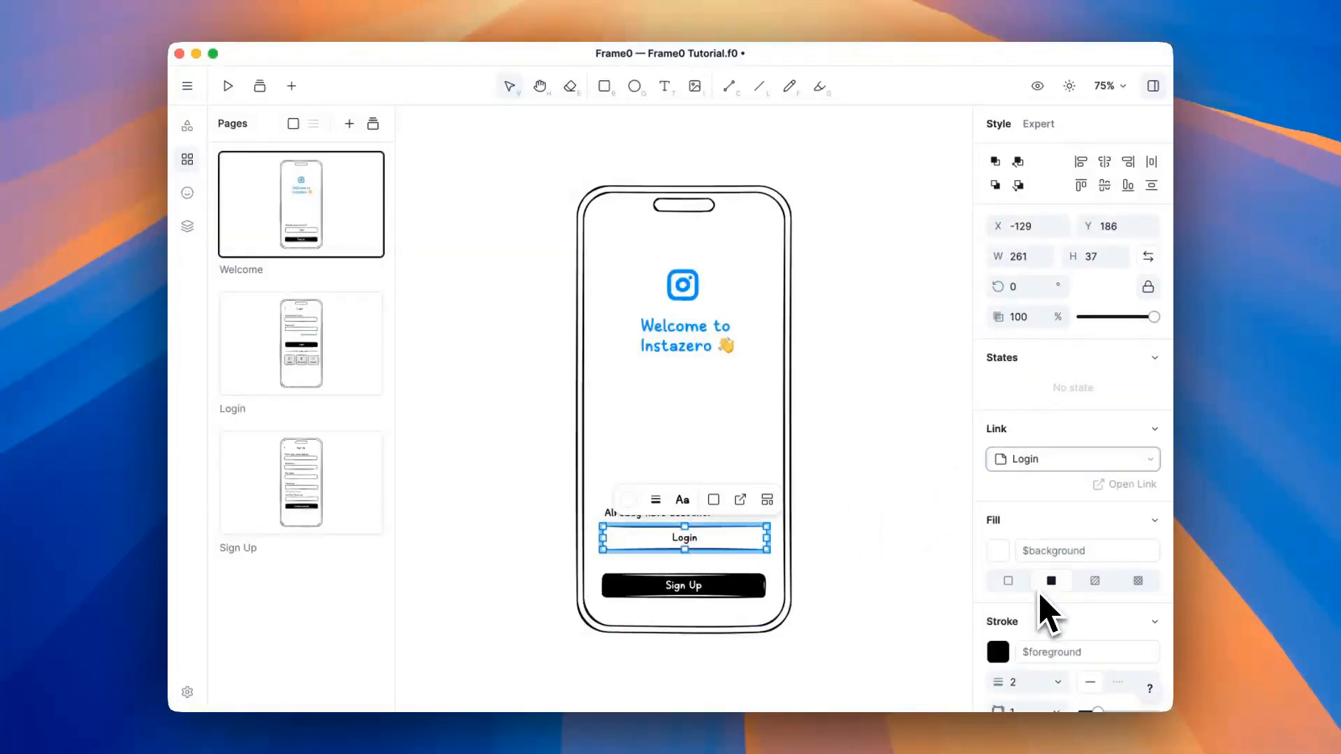
key(super+s)
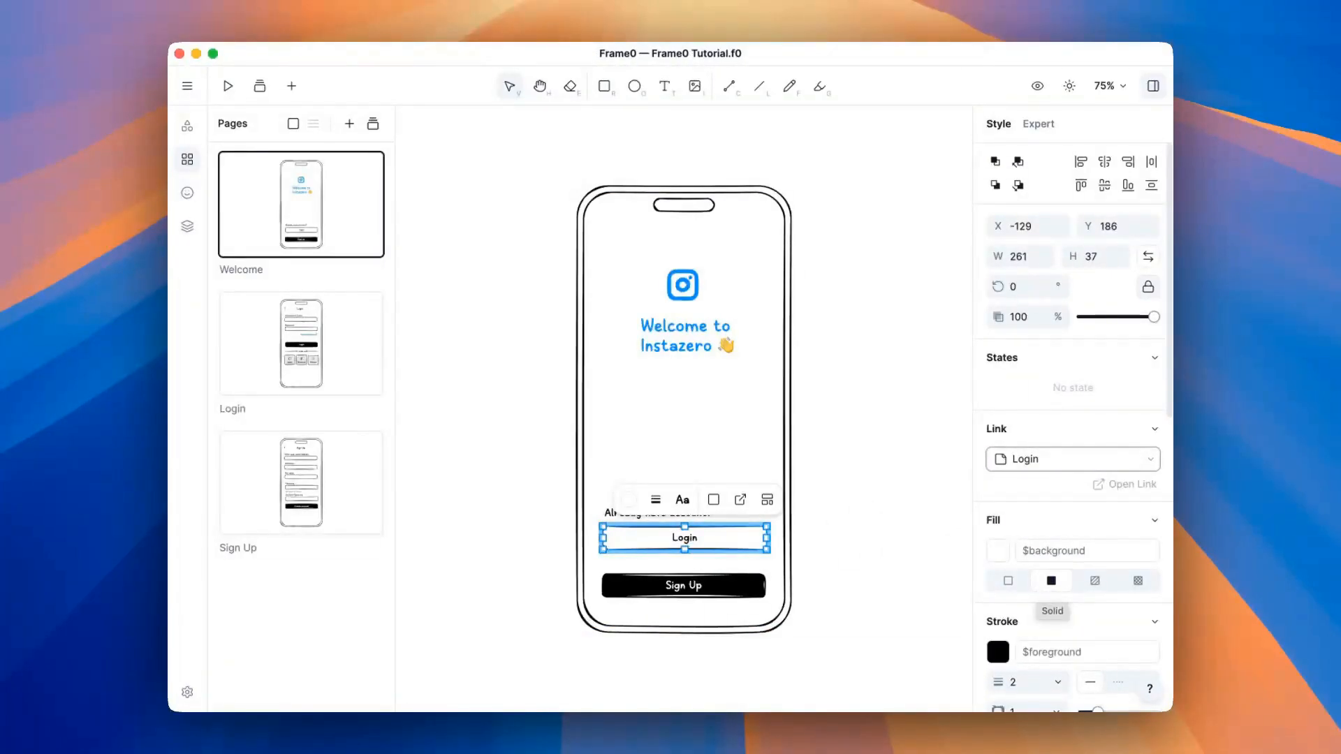
click(860, 568)
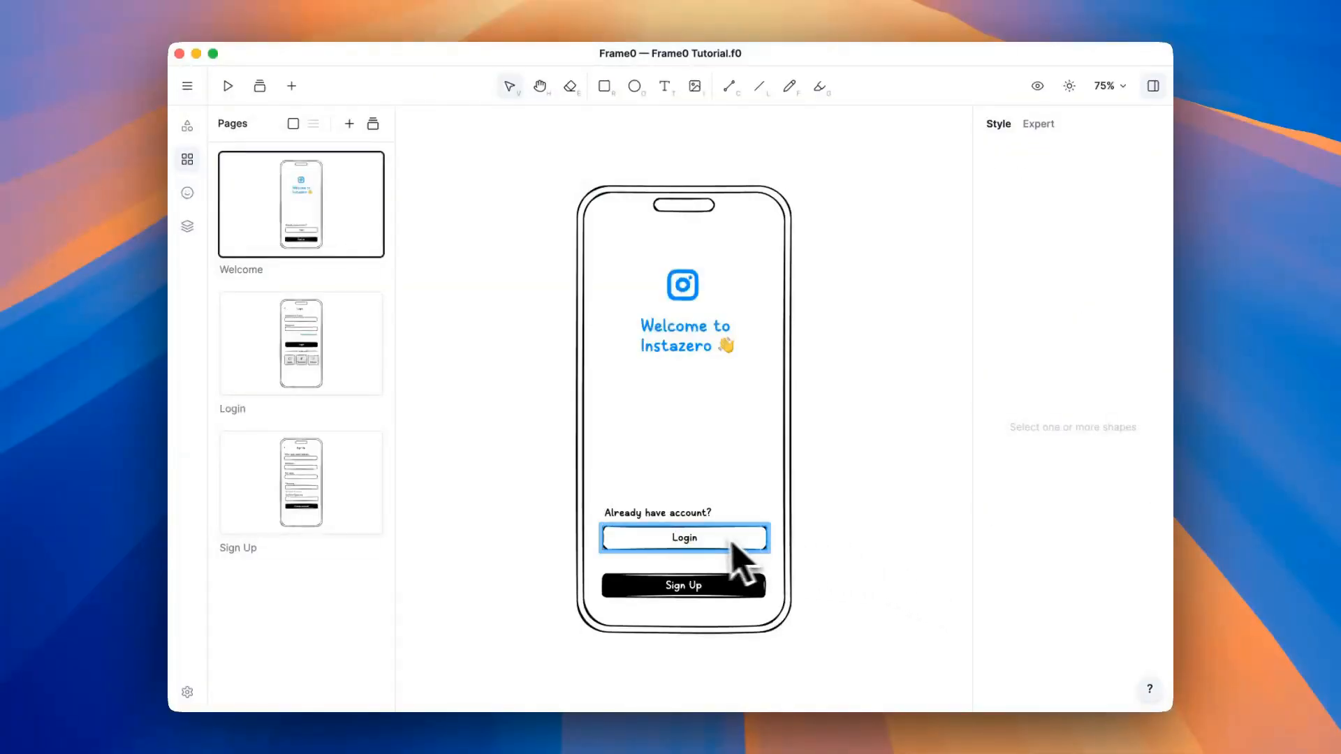
Hide the link highlights on the Welcome page and show them again
click(712, 544)
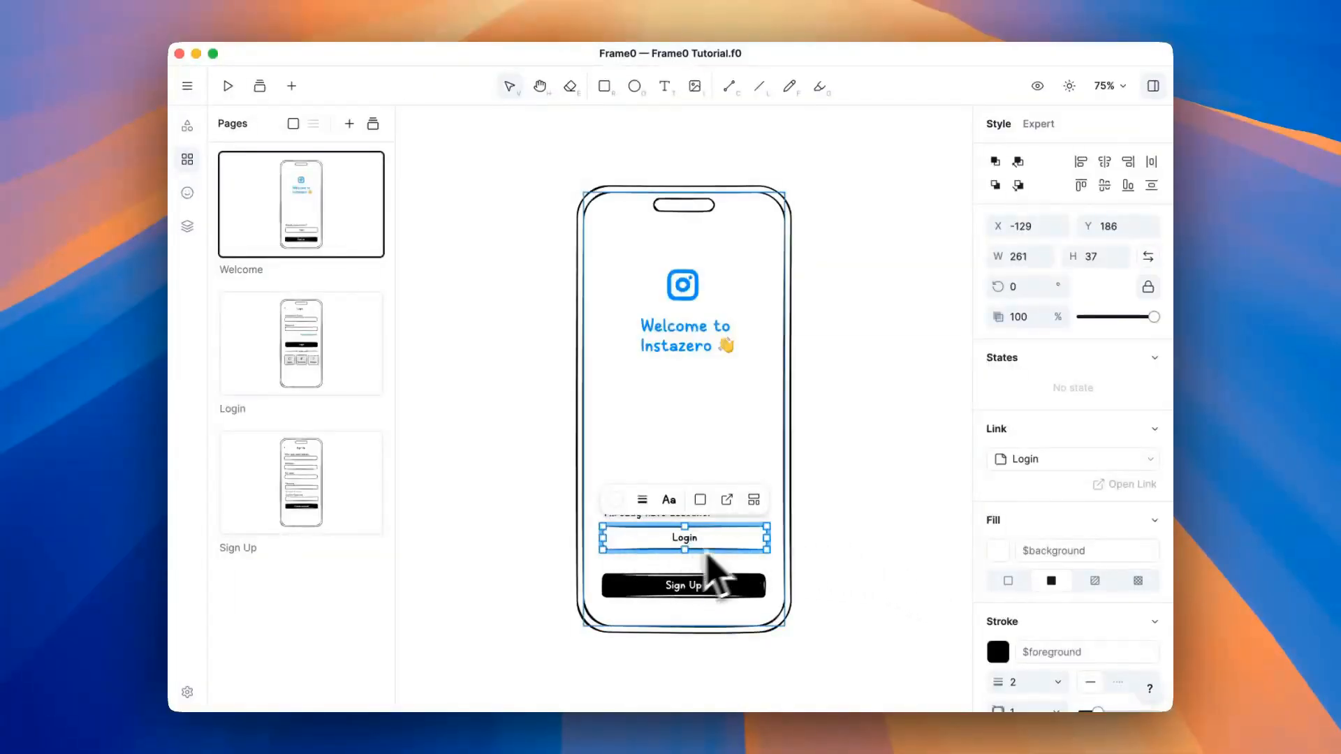
click(1038, 86)
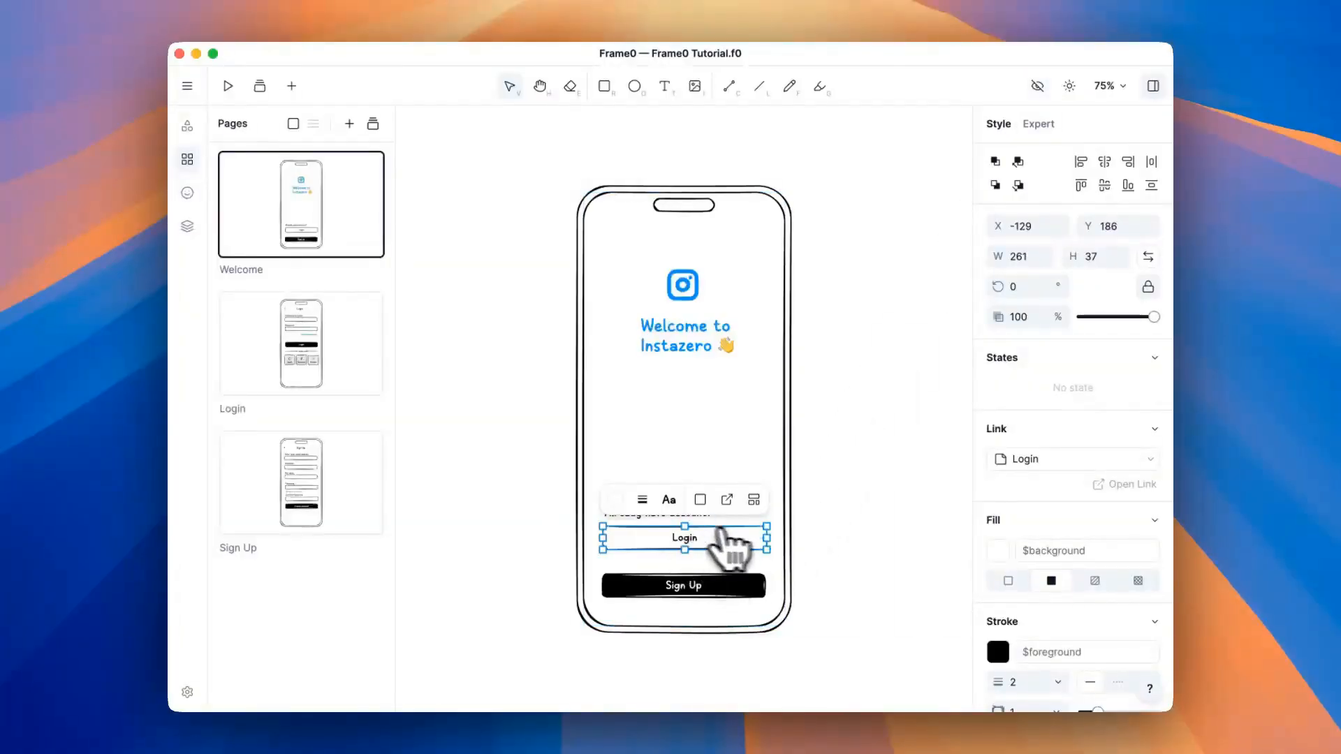
click(838, 557)
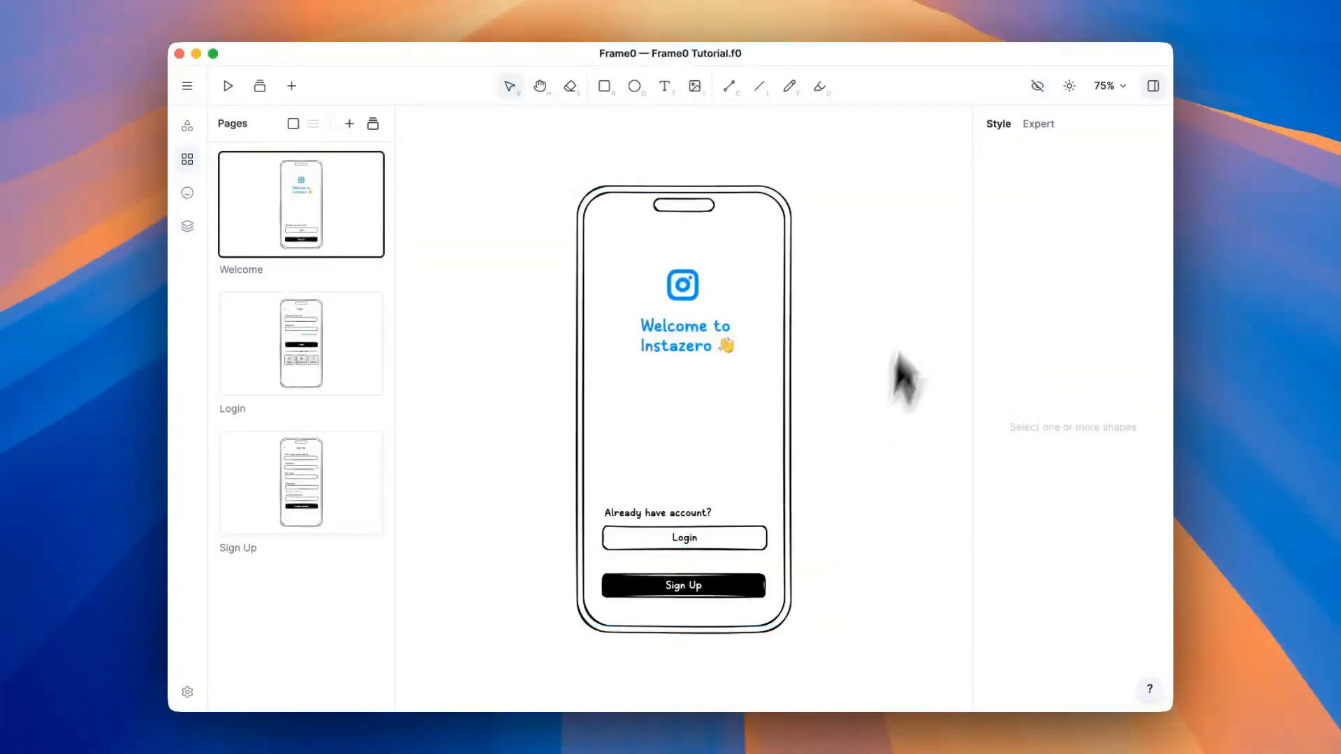
click(1037, 85)
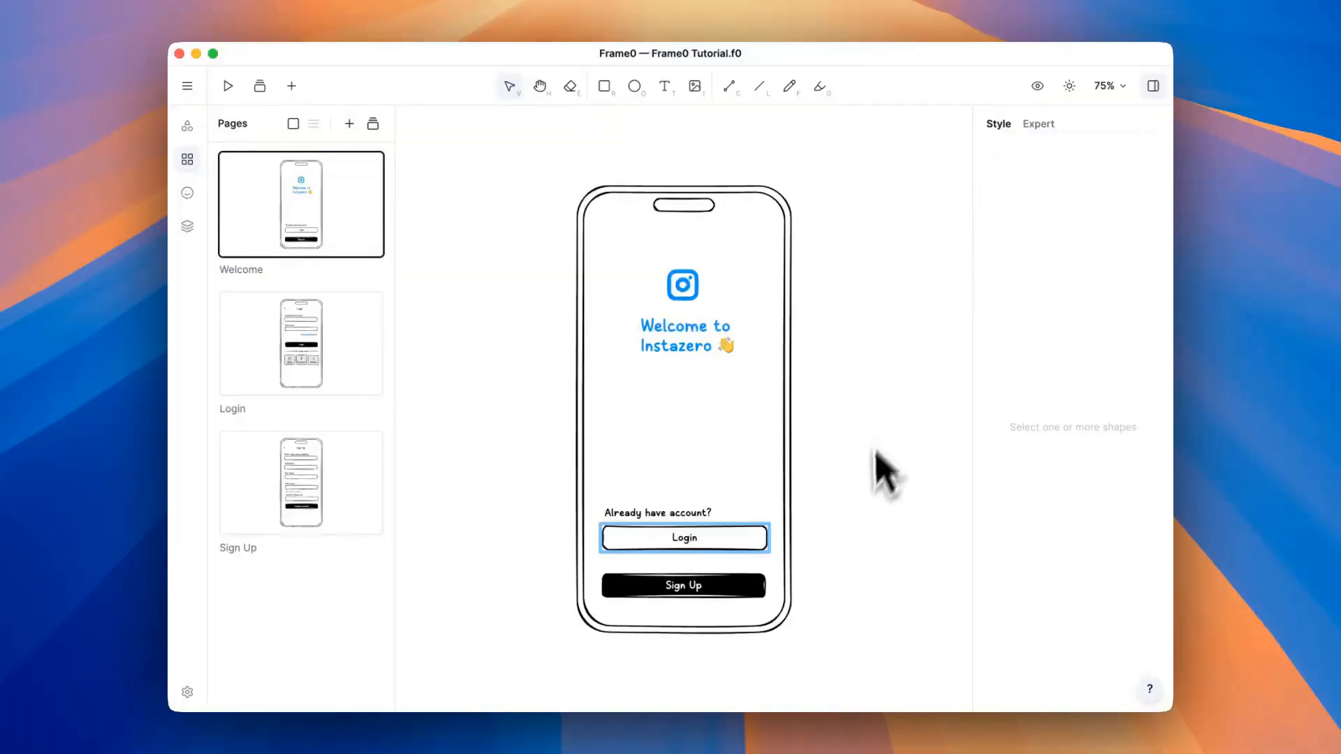
Open the page linked to the Welcome page's Login button
click(705, 548)
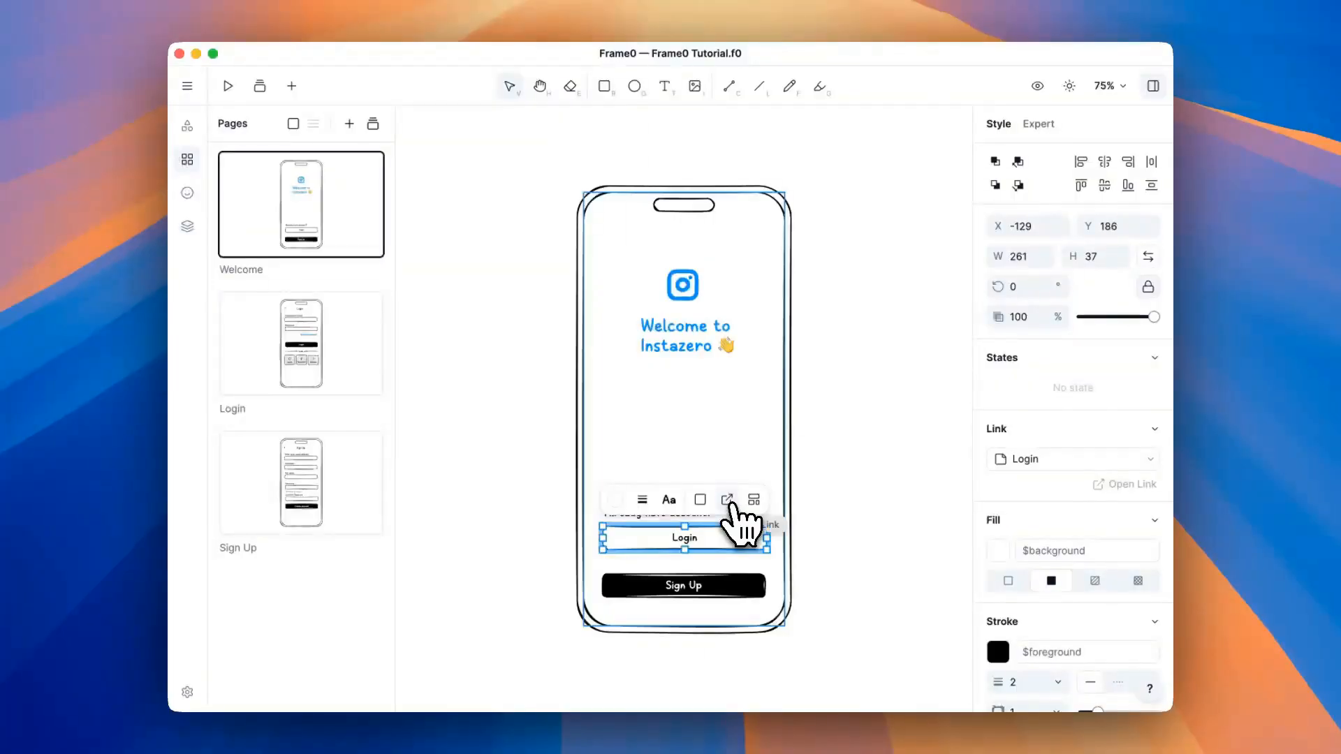
click(726, 499)
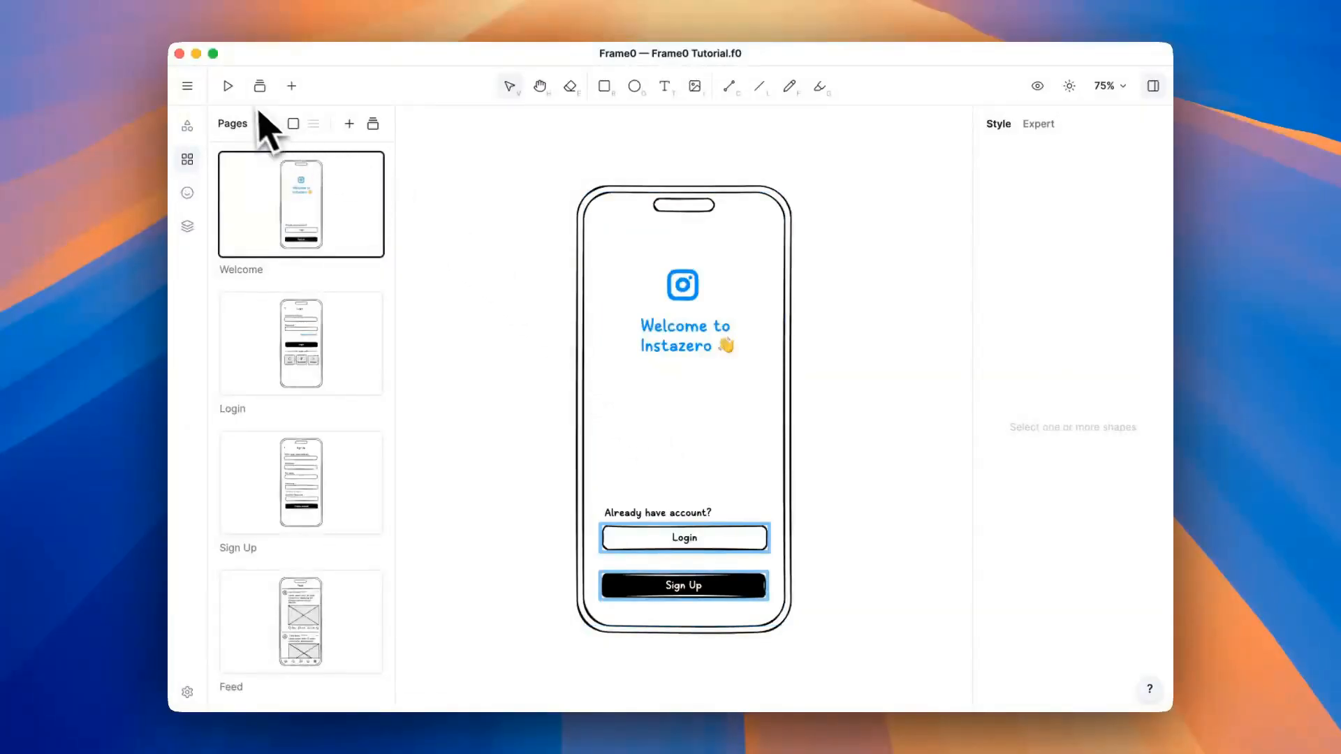
Present the prototype from the Welcome page and follow the Login buttons on the Welcome and Login pages
click(228, 87)
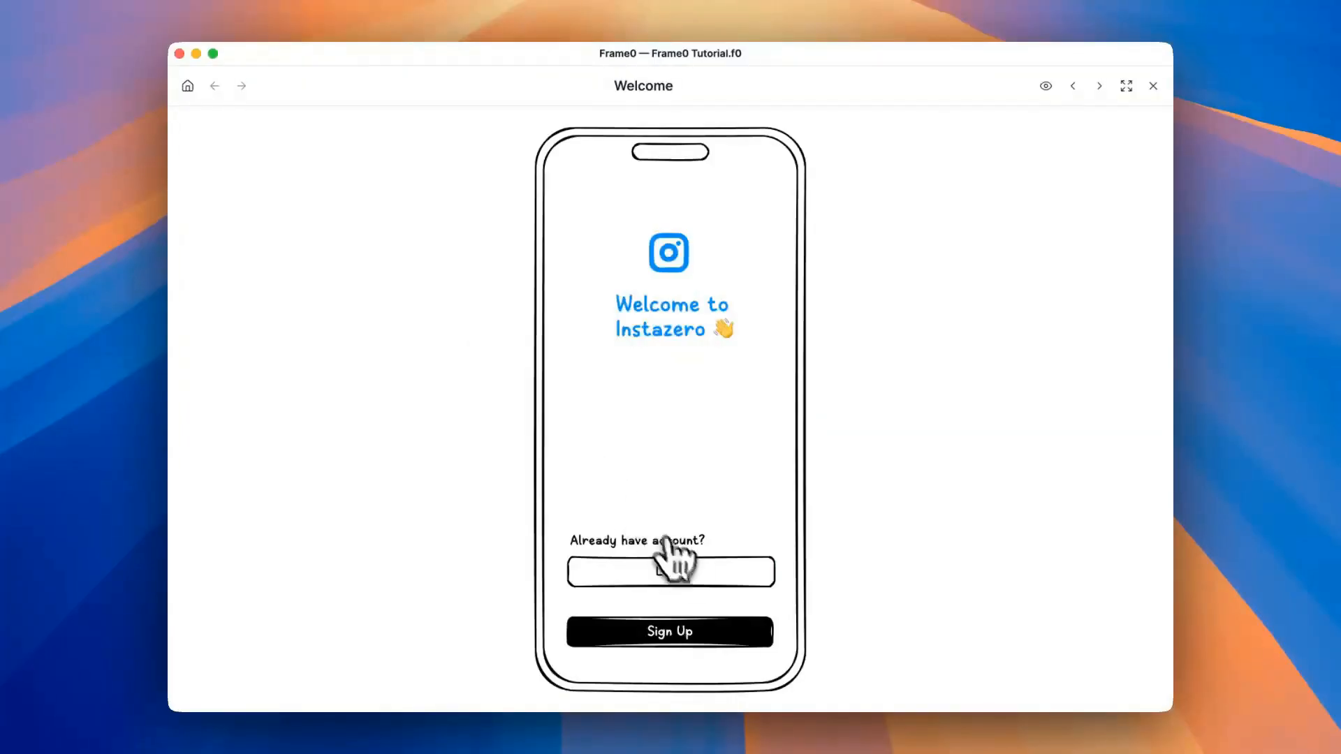
click(690, 575)
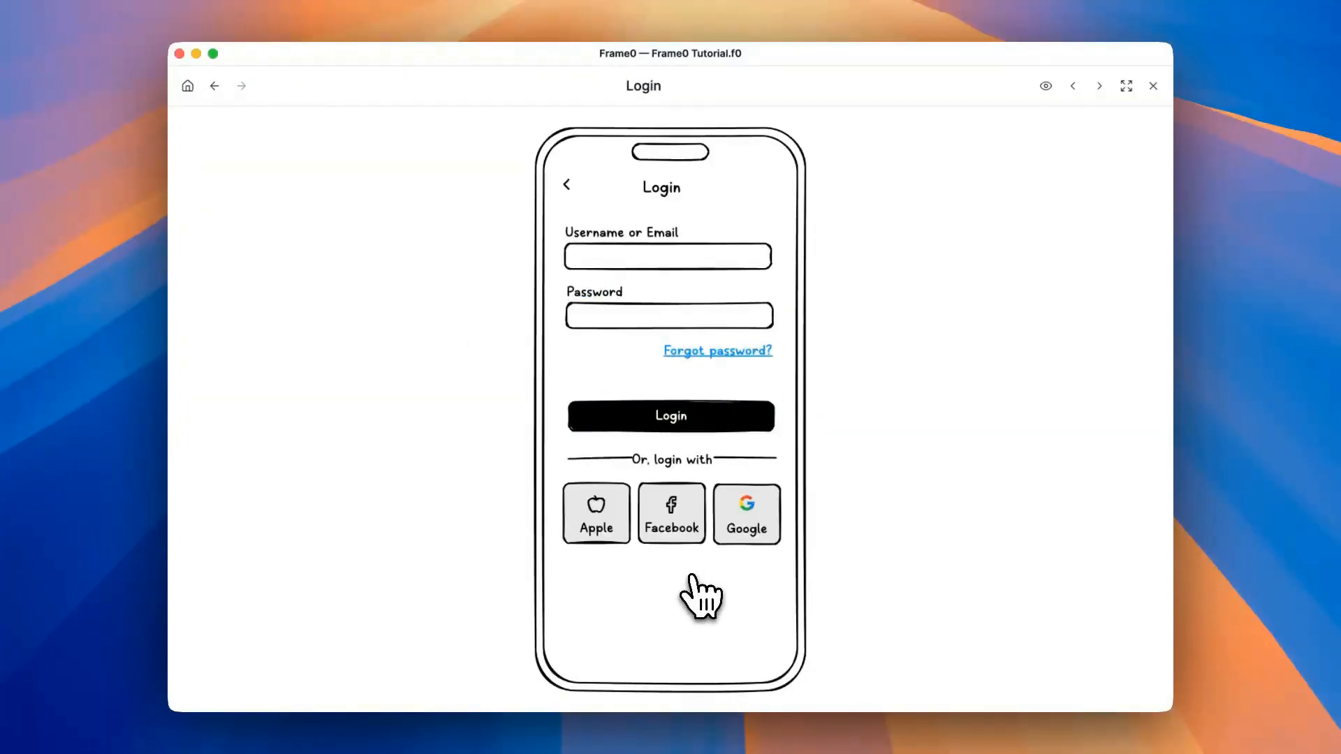
click(680, 424)
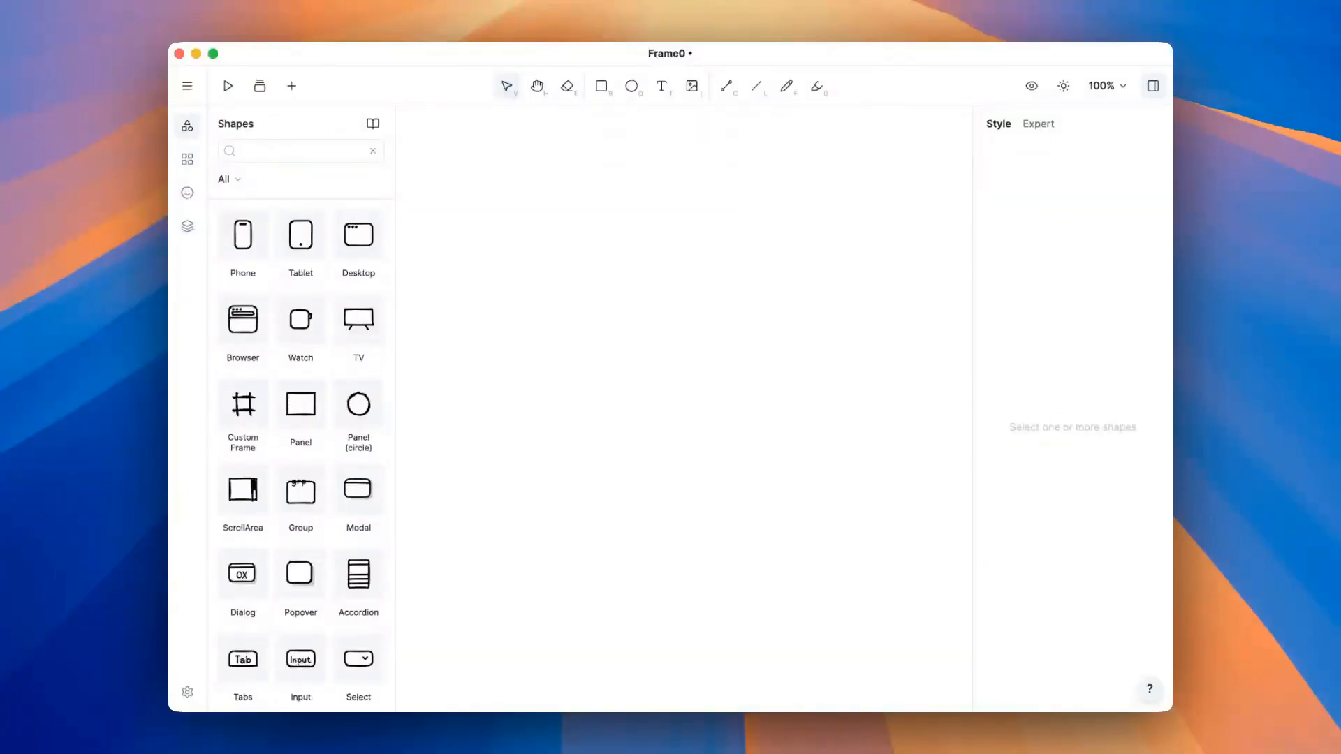
Browse the page templates by device, add the Phone template Conversation as a page, and list the document's pages
click(260, 86)
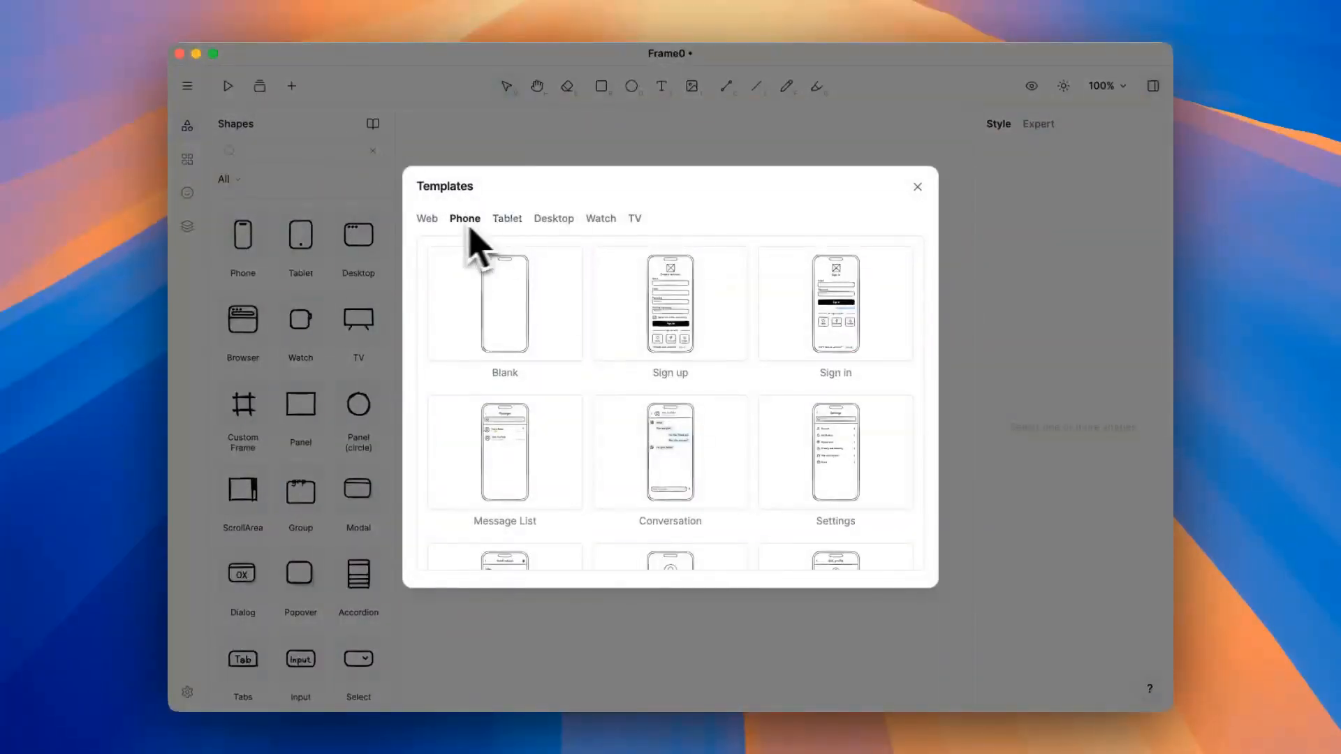
click(428, 218)
click(466, 220)
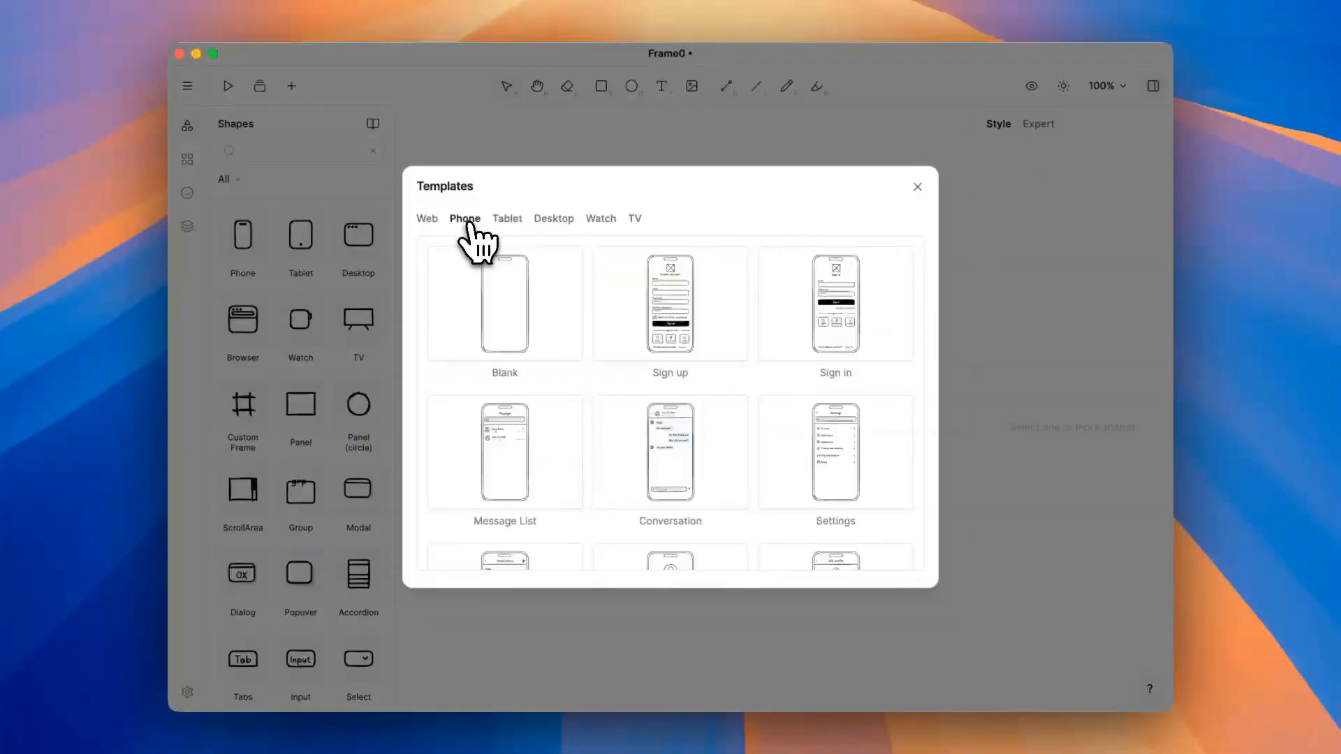
click(507, 219)
click(553, 220)
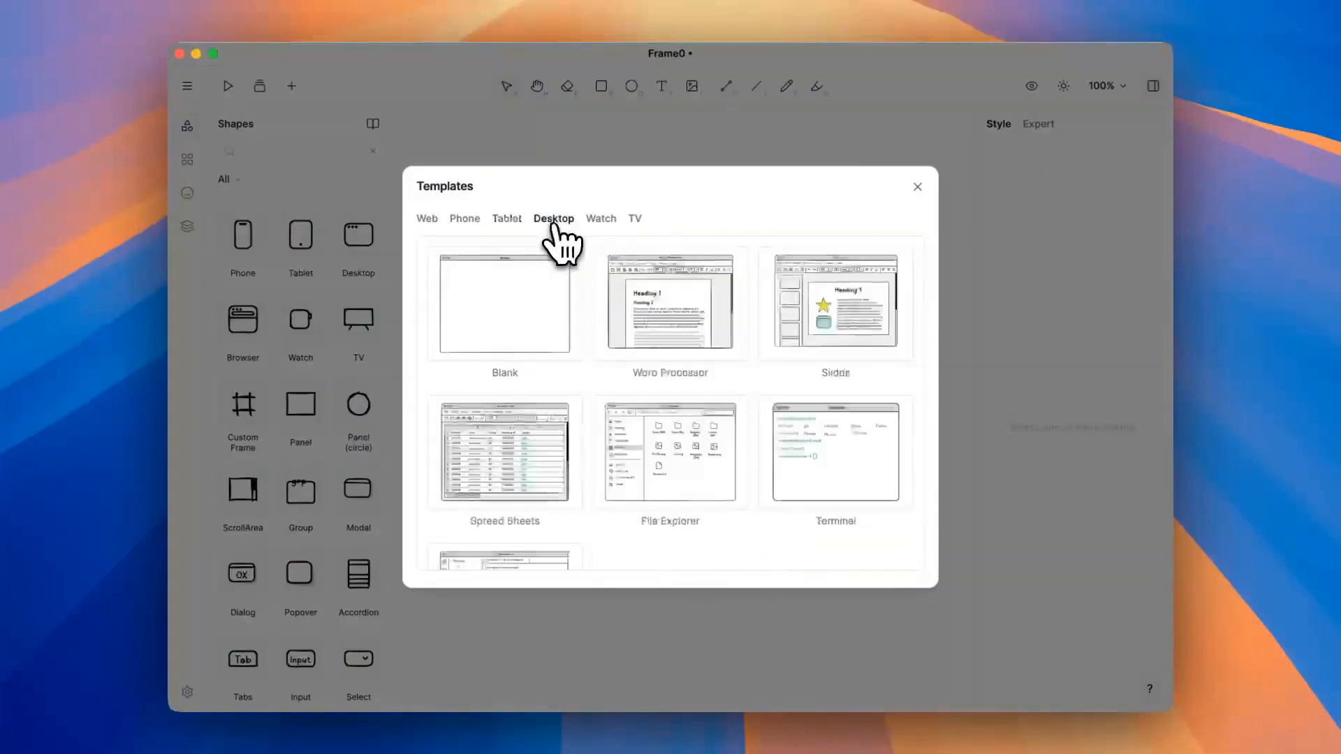
click(465, 218)
click(668, 452)
click(960, 505)
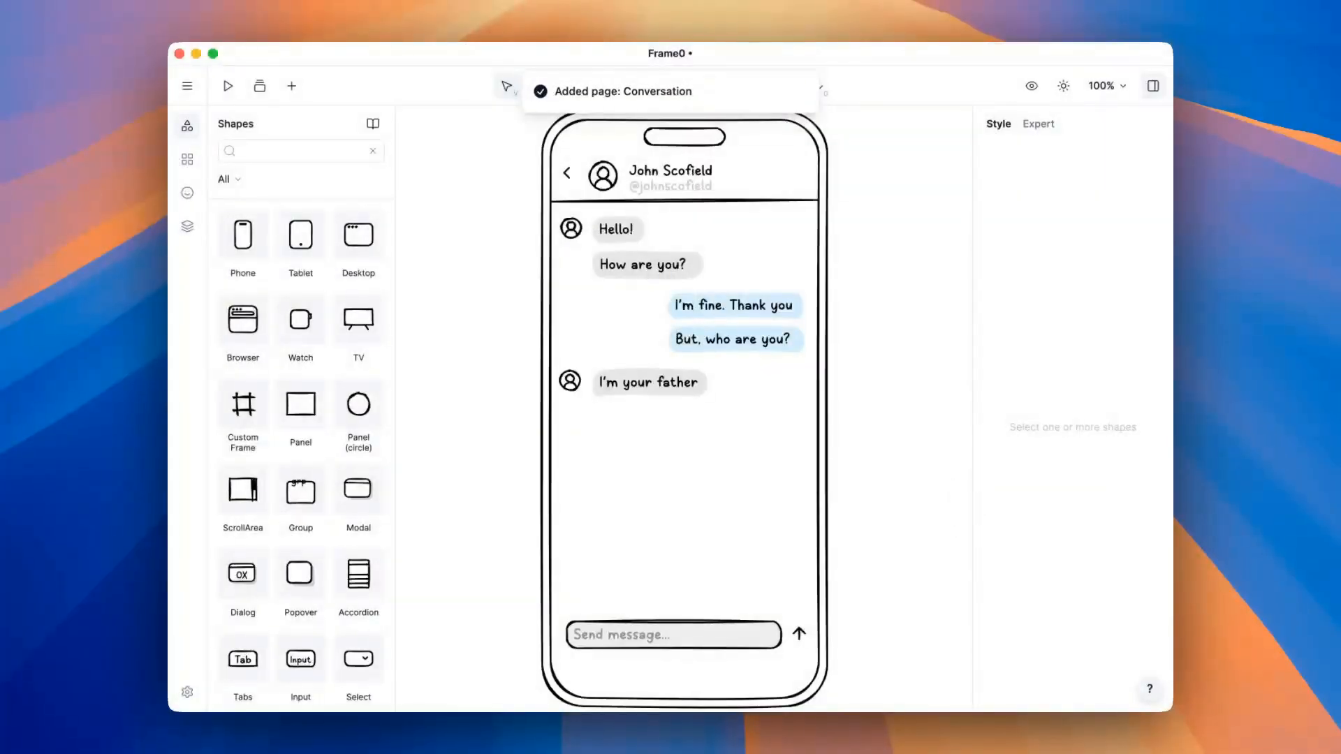
click(187, 159)
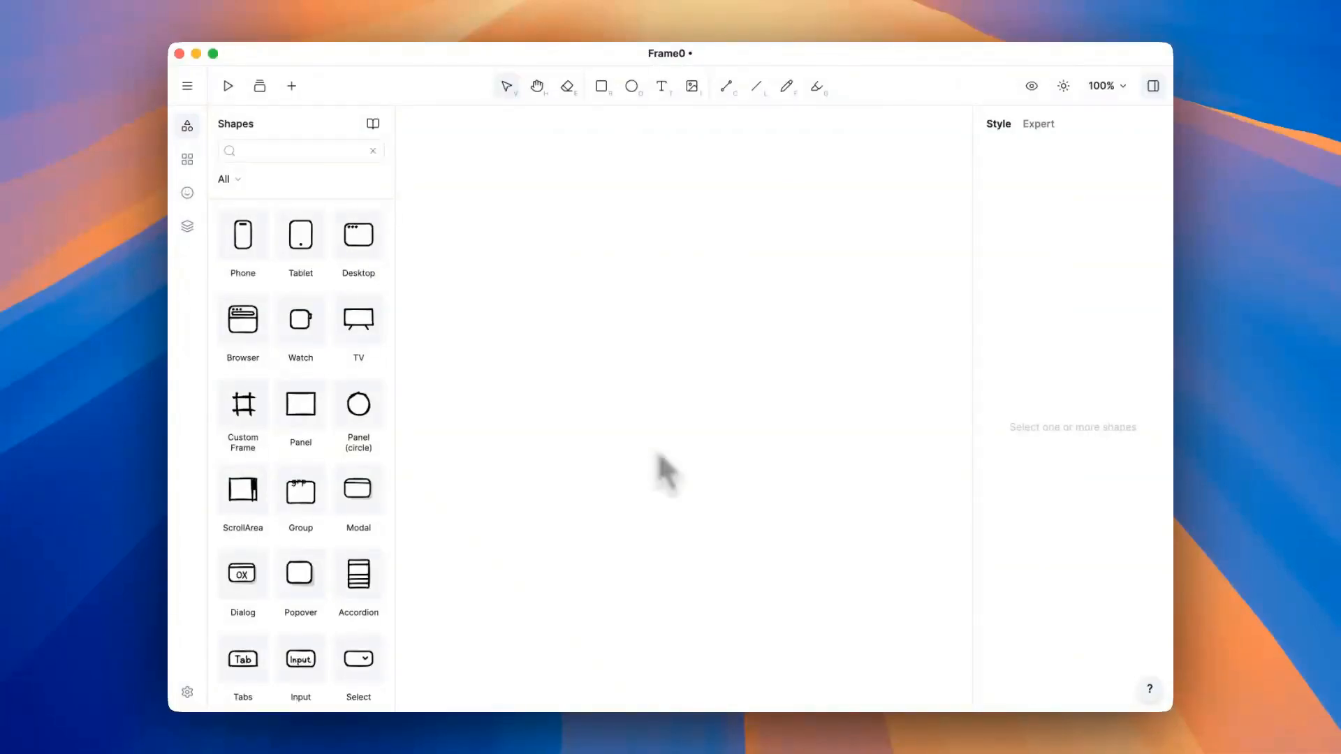
Install the ERD library from the library registry and close the Libraries dialog
click(373, 123)
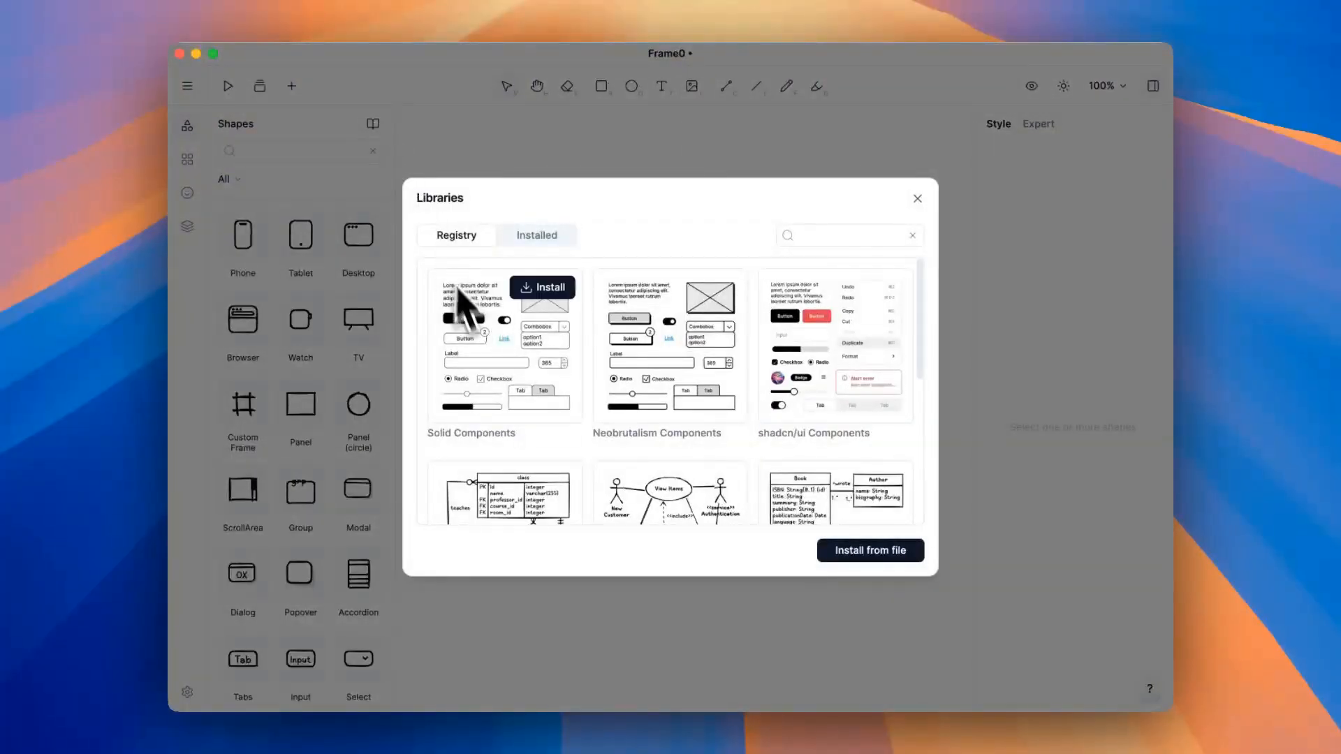
scroll(523, 409, down, 3)
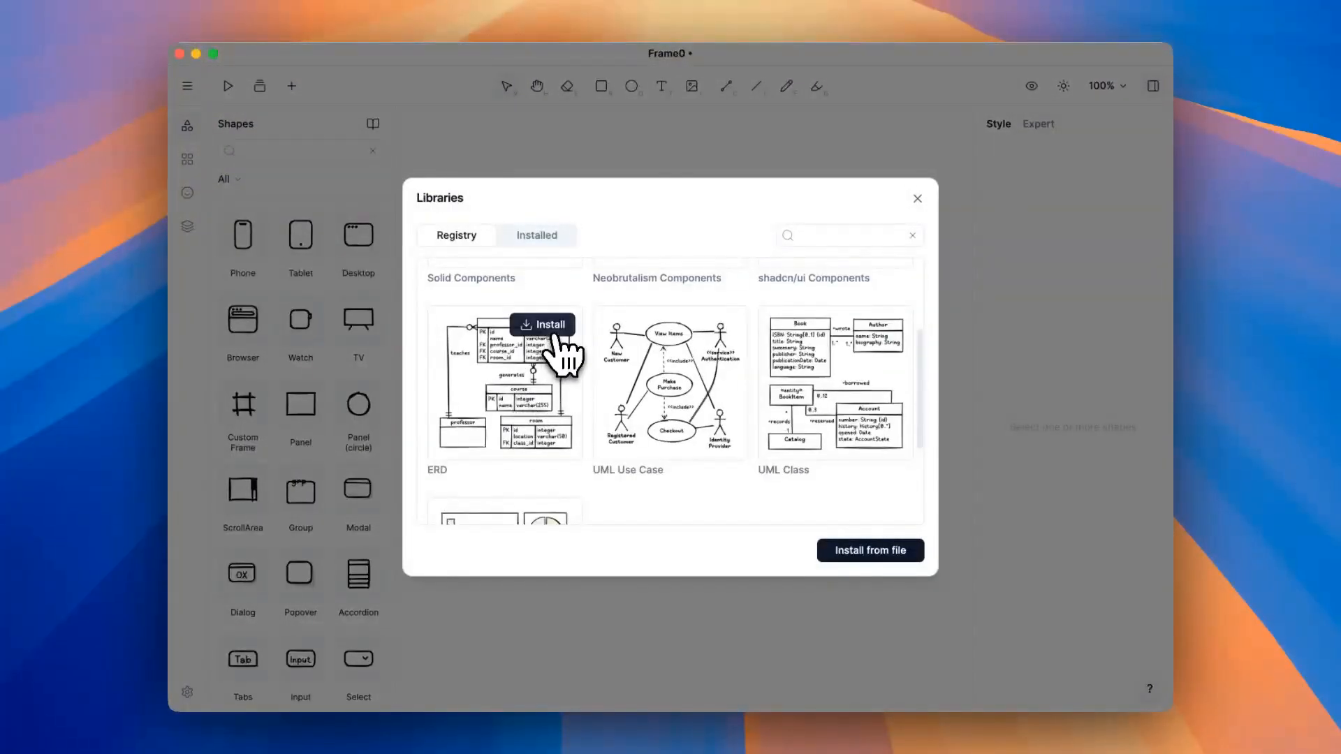
click(558, 328)
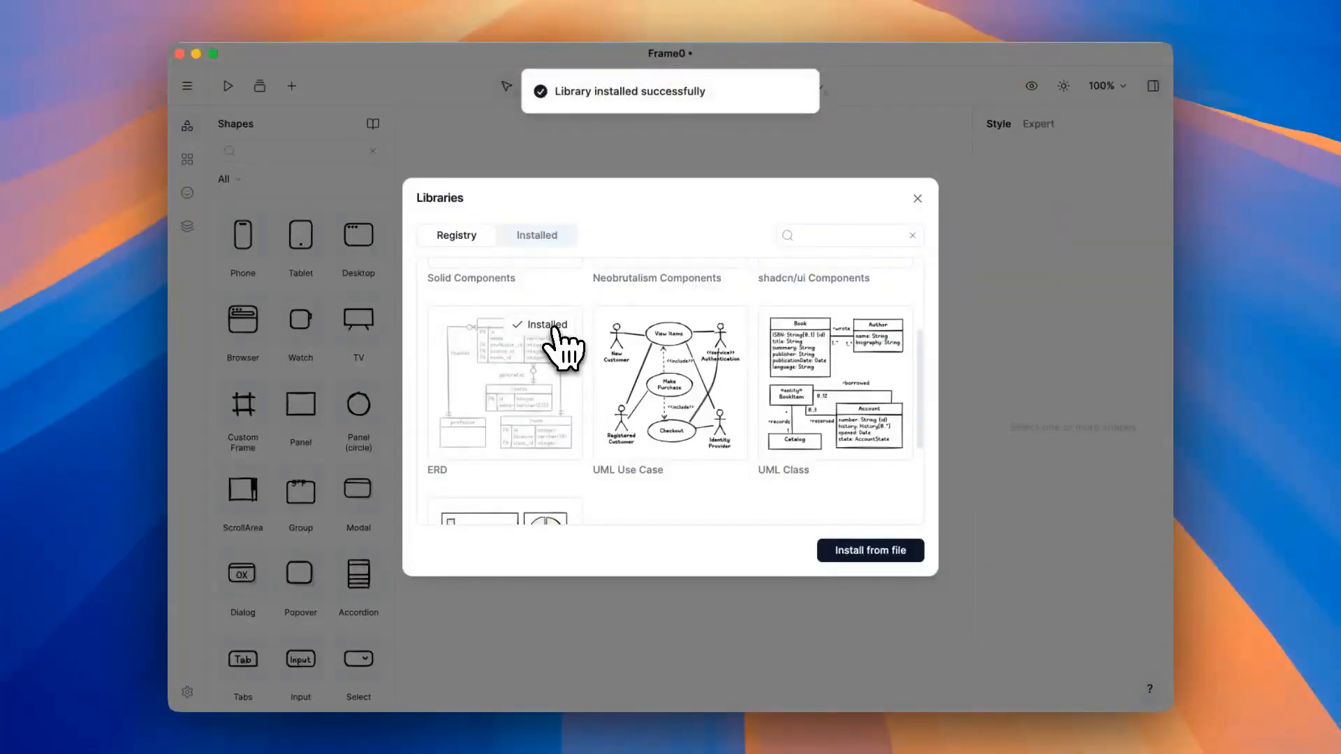
click(709, 668)
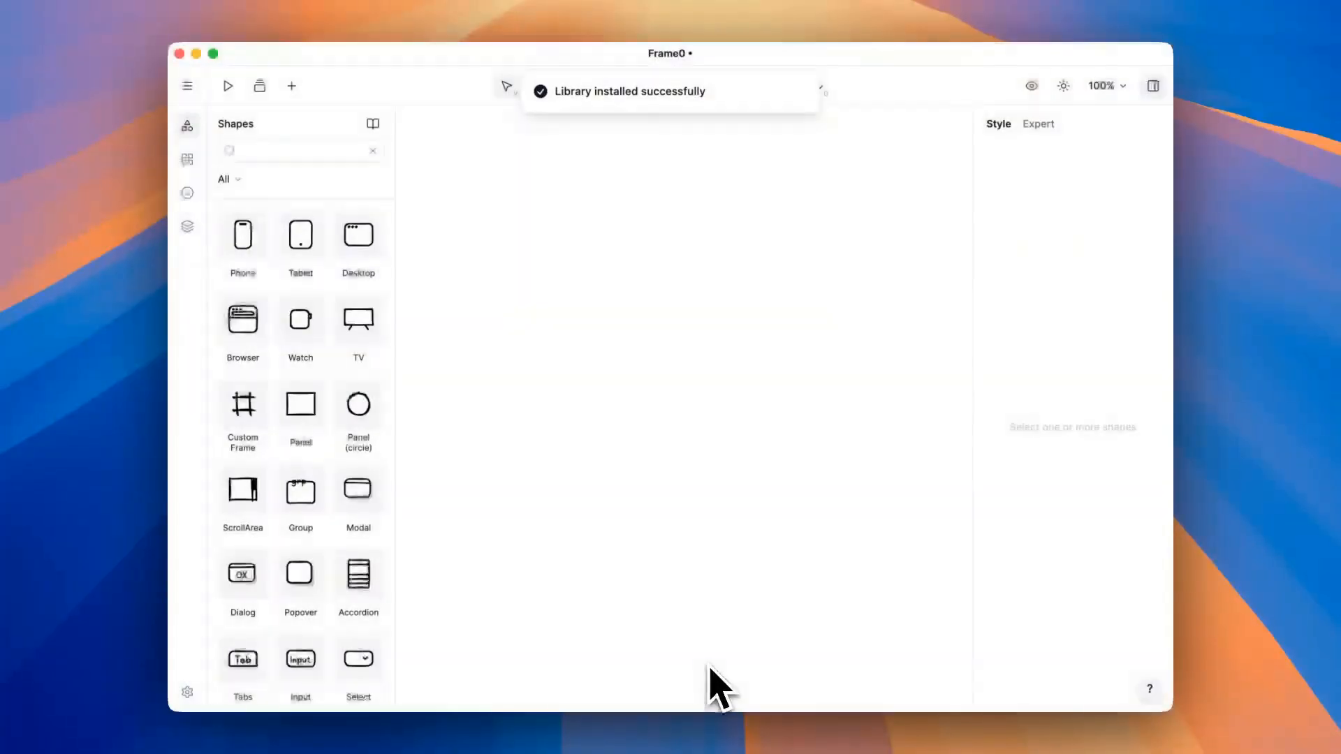
Show only the ERD library shapes and place two Entity tables on the canvas, one below the other
click(234, 183)
click(257, 365)
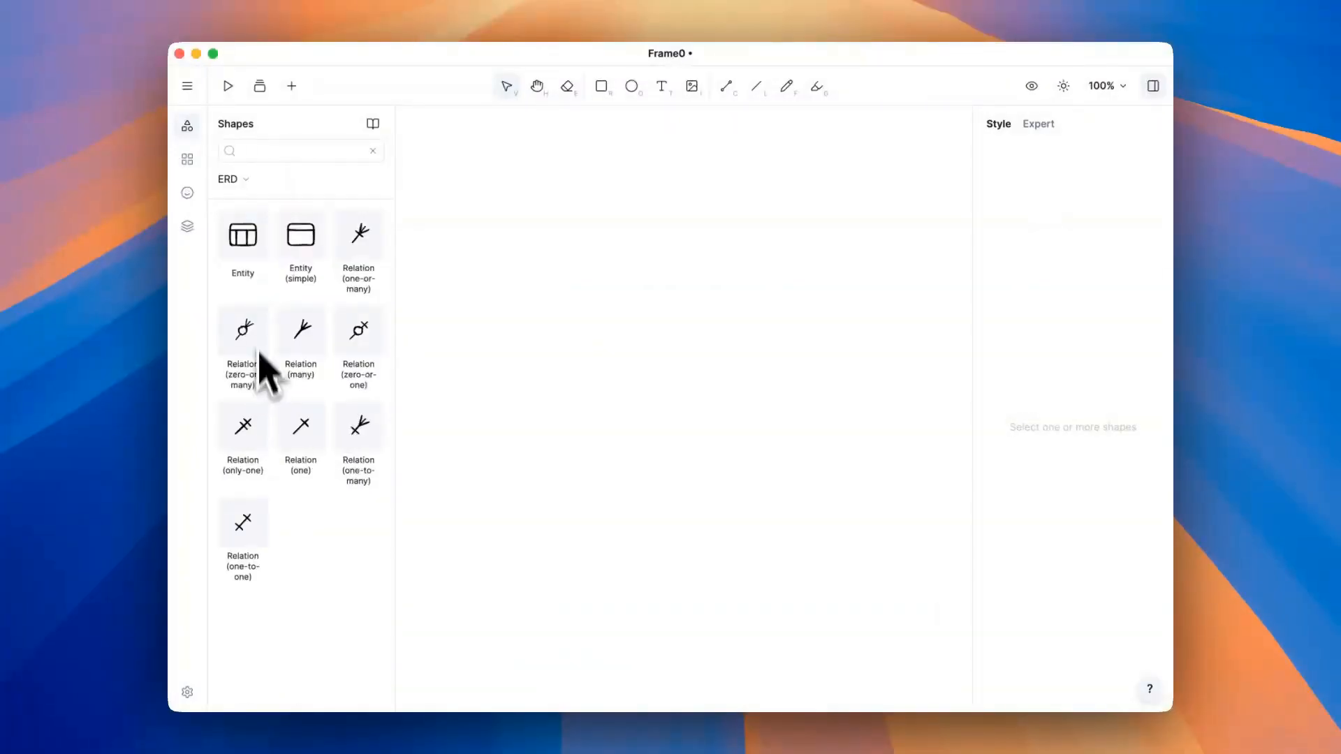
drag(254, 263, 589, 266)
drag(264, 263, 632, 454)
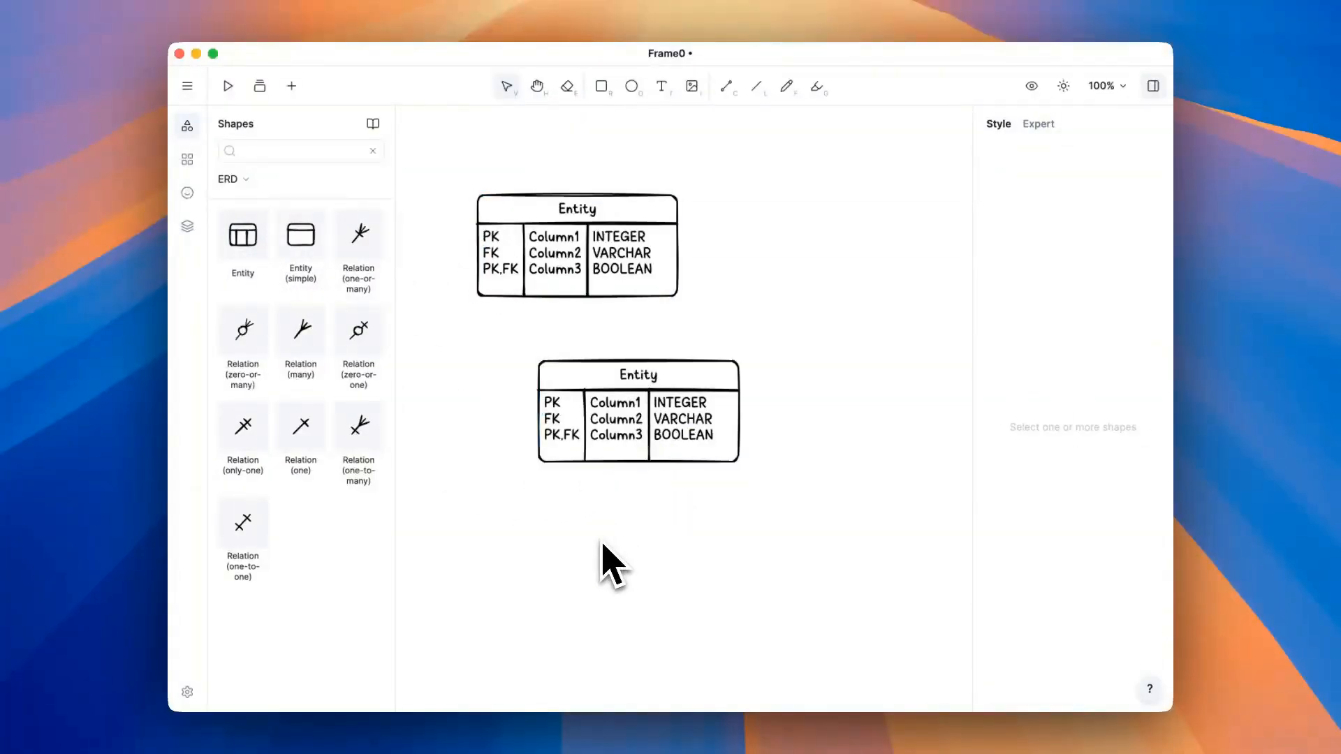